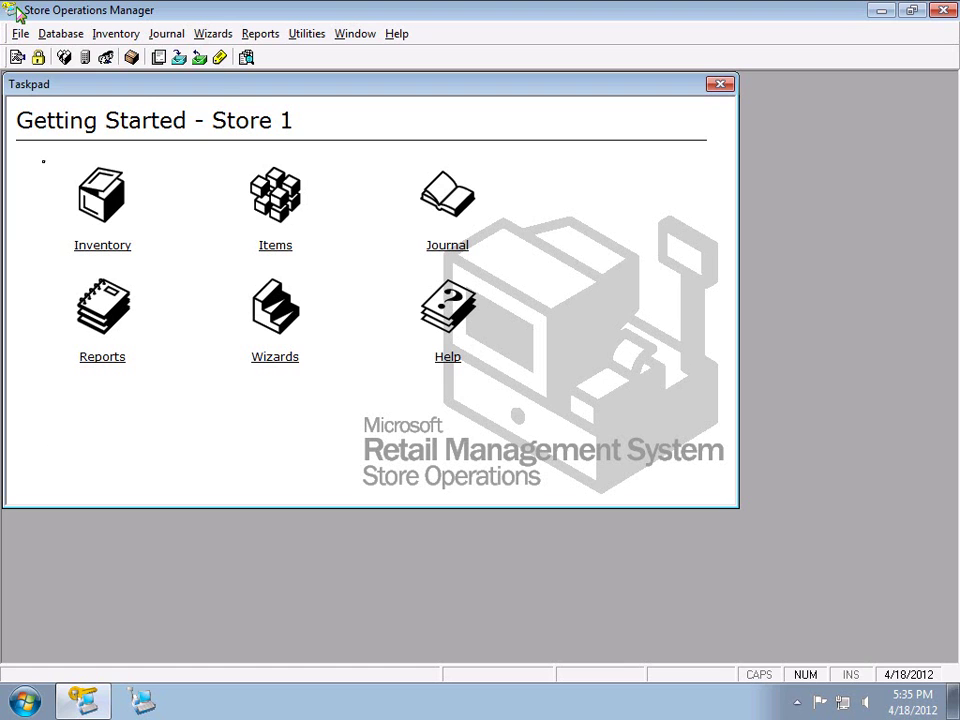
Open the Items (All) list of 3379 entries and widen it so full descriptions show
left_click(60, 33)
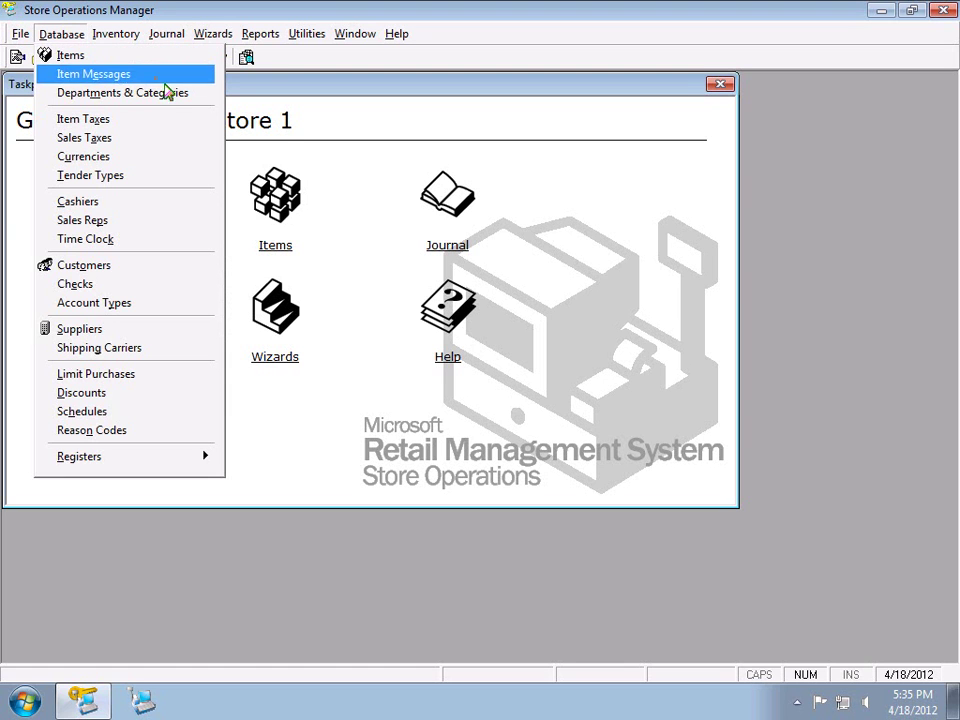
left_click(296, 224)
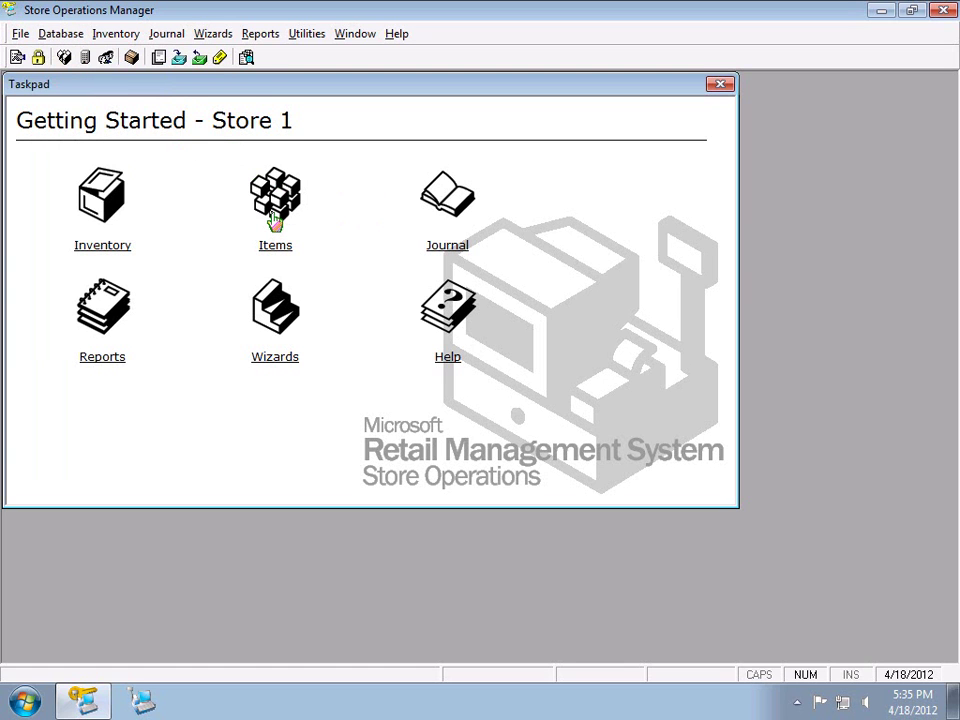
left_click(66, 60)
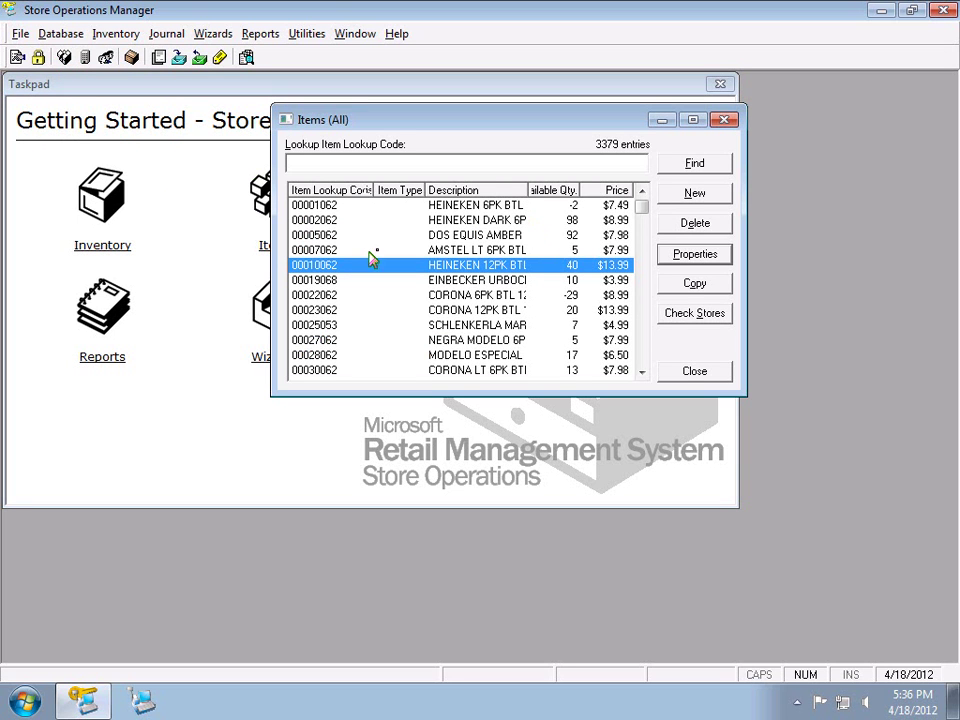
left_click_drag(271, 242, 93, 242)
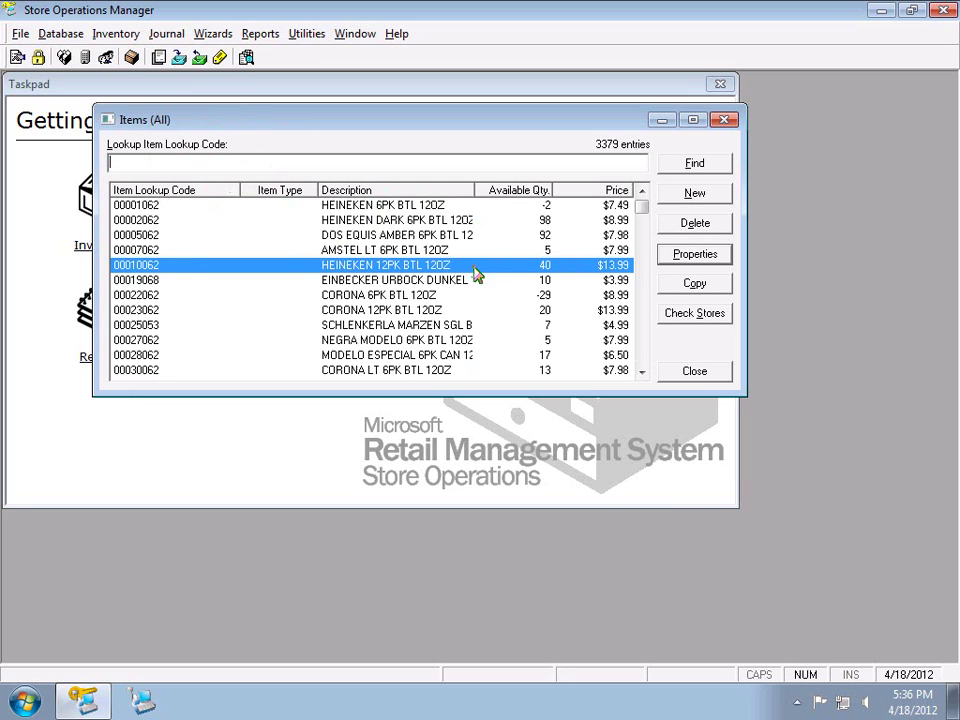
Try sorting by Description both ways, Item Lookup Code and Price, then select BLACK VELVET 1.75L
left_click(378, 191)
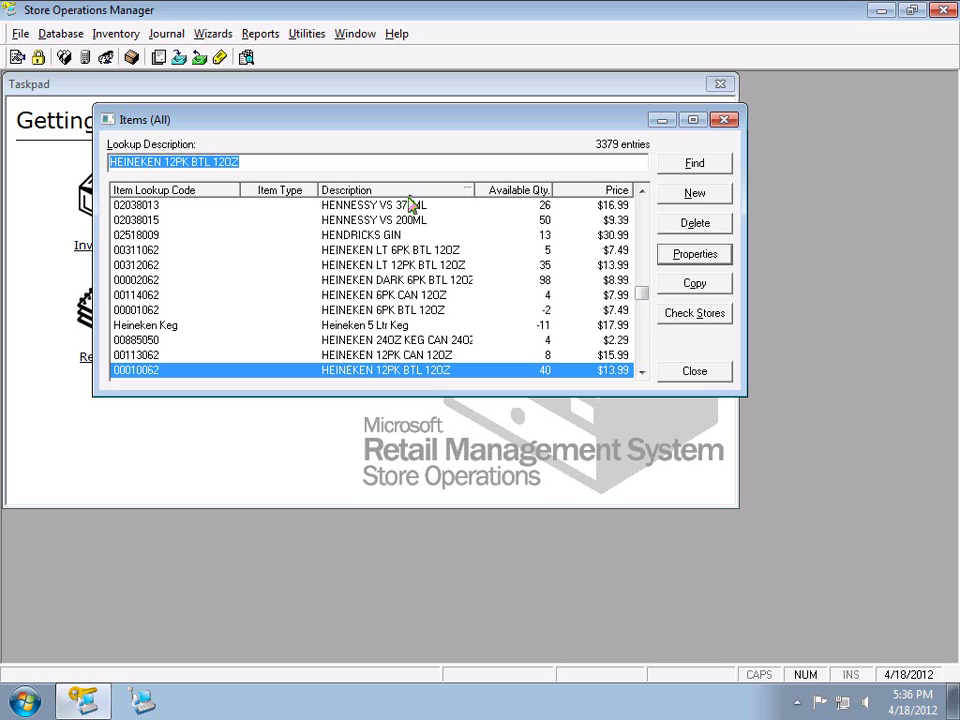
left_click(427, 192)
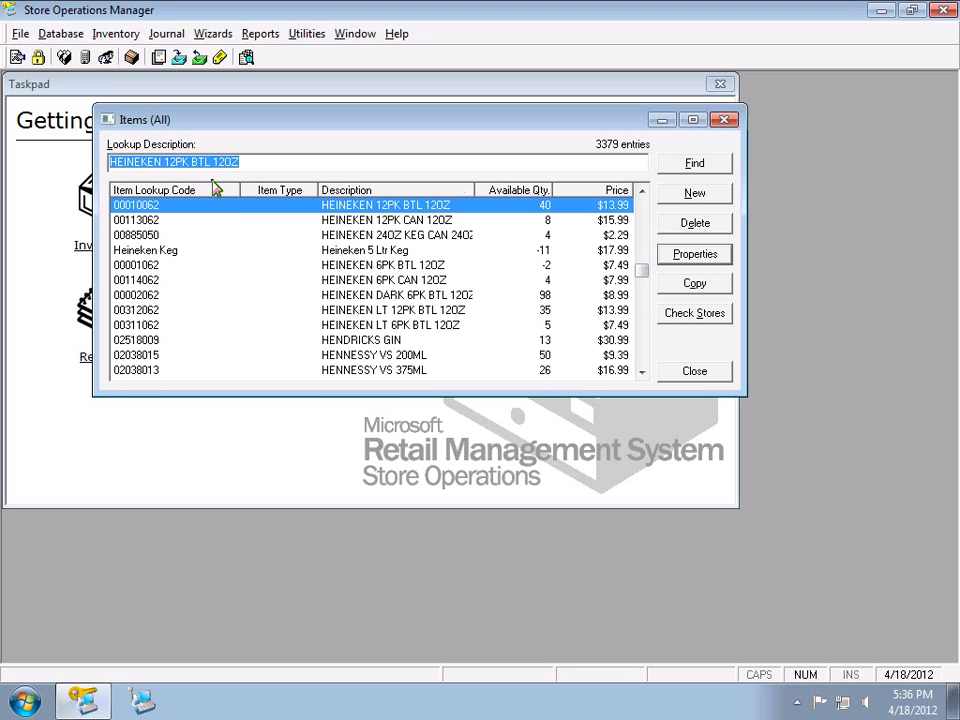
left_click(199, 195)
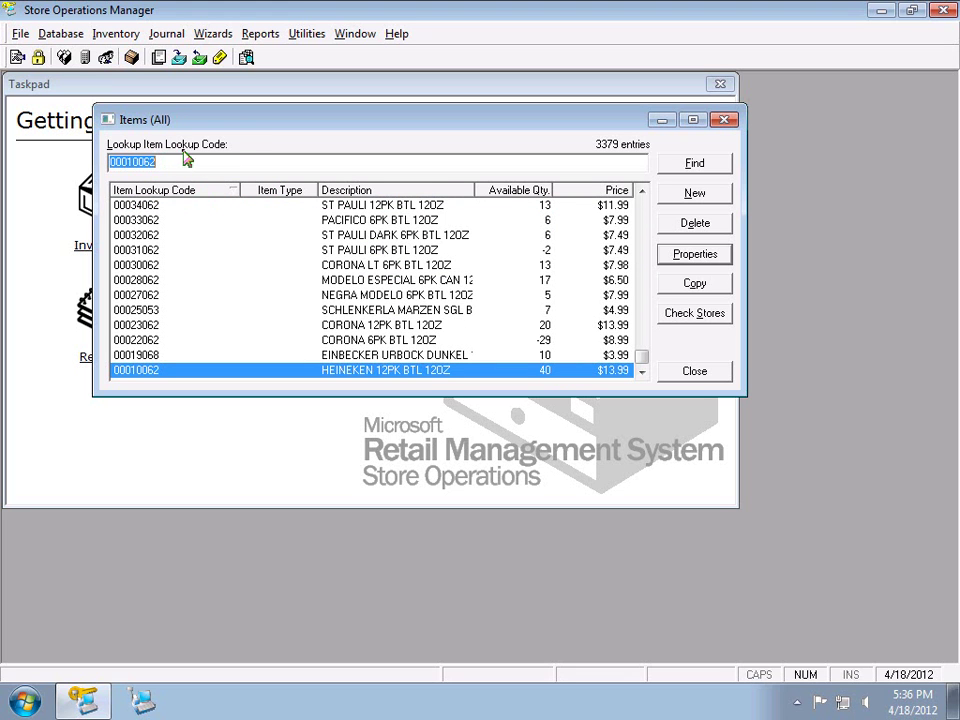
left_click(600, 197)
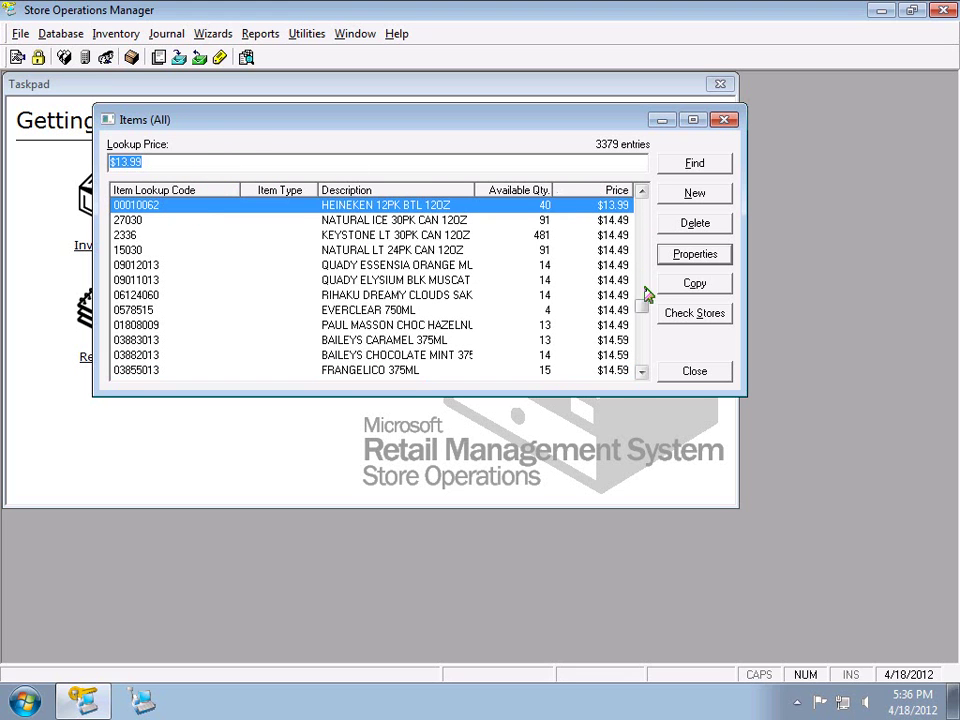
left_click(643, 243)
left_click_drag(643, 243, 638, 306)
left_click(640, 221)
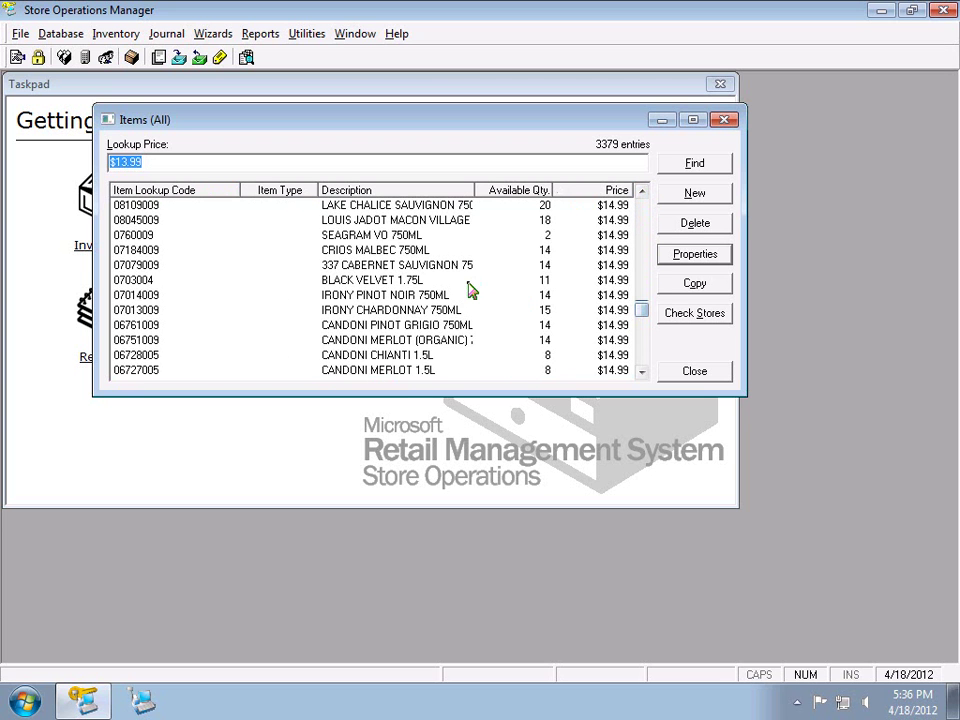
left_click(469, 283)
Re-sort by Description and type 'c' to jump the list to CAPT MORGAN 1.0L
left_click(387, 191)
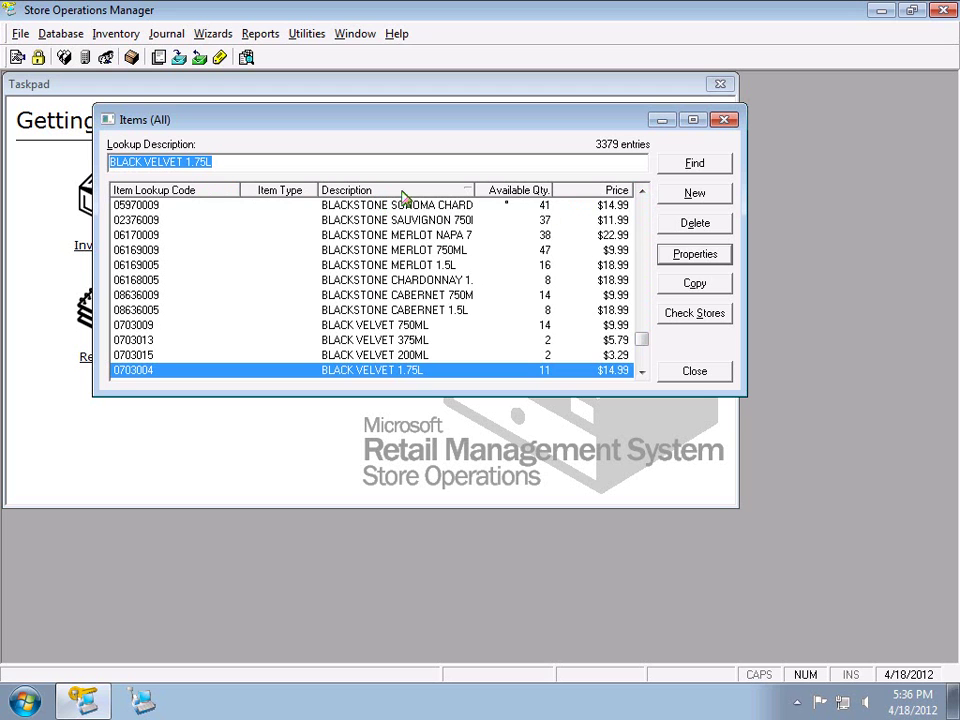
left_click(643, 226)
left_click(645, 228)
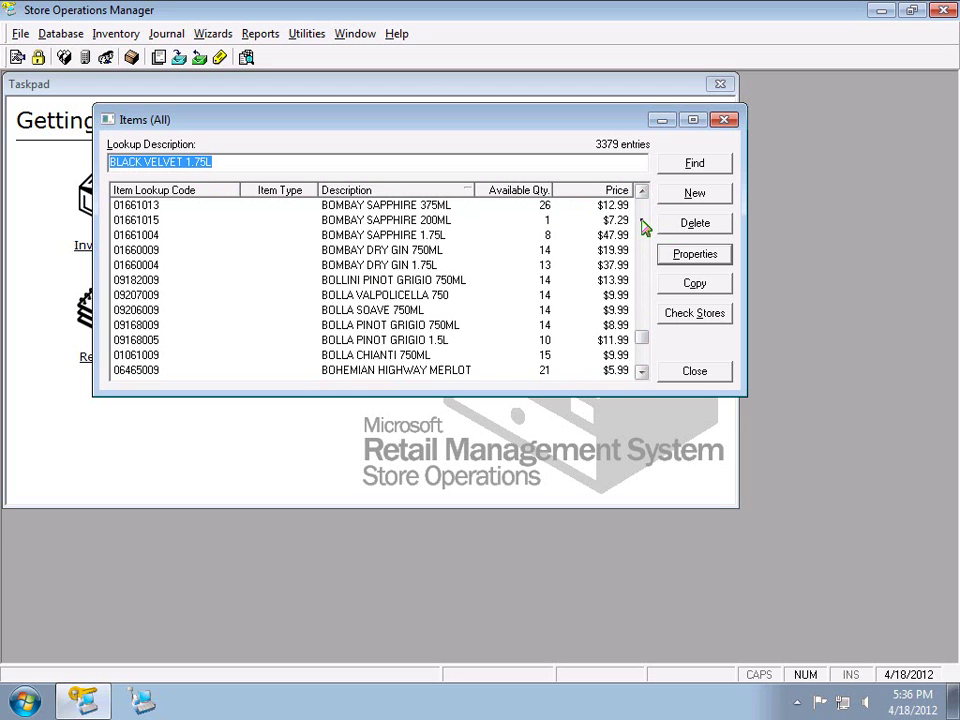
left_click(645, 226)
left_click(643, 222)
left_click(643, 222)
left_click(643, 223)
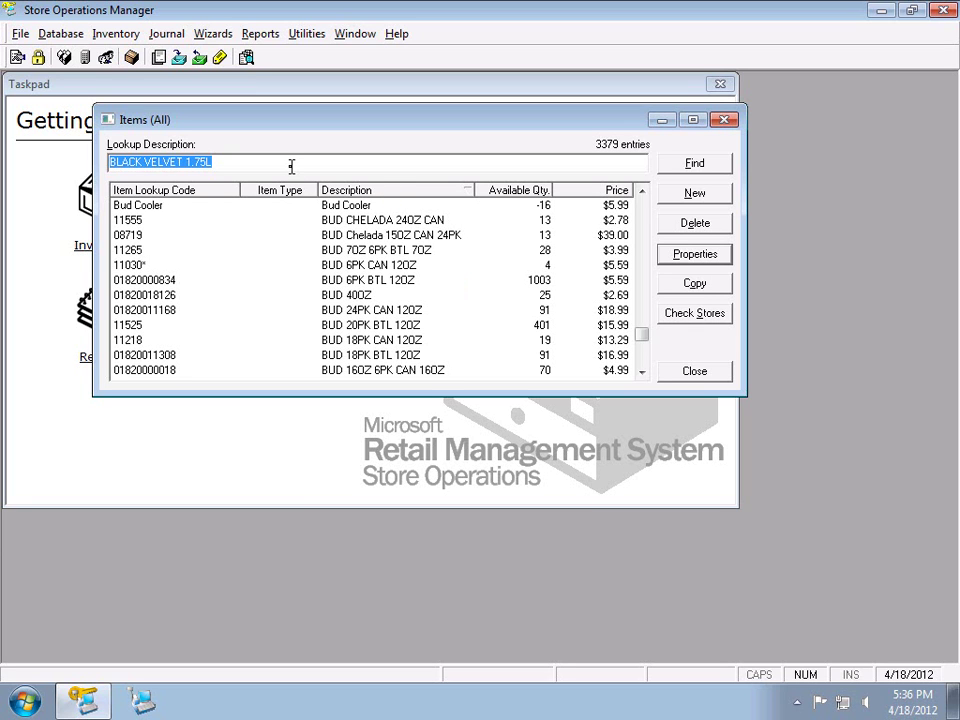
type("c")
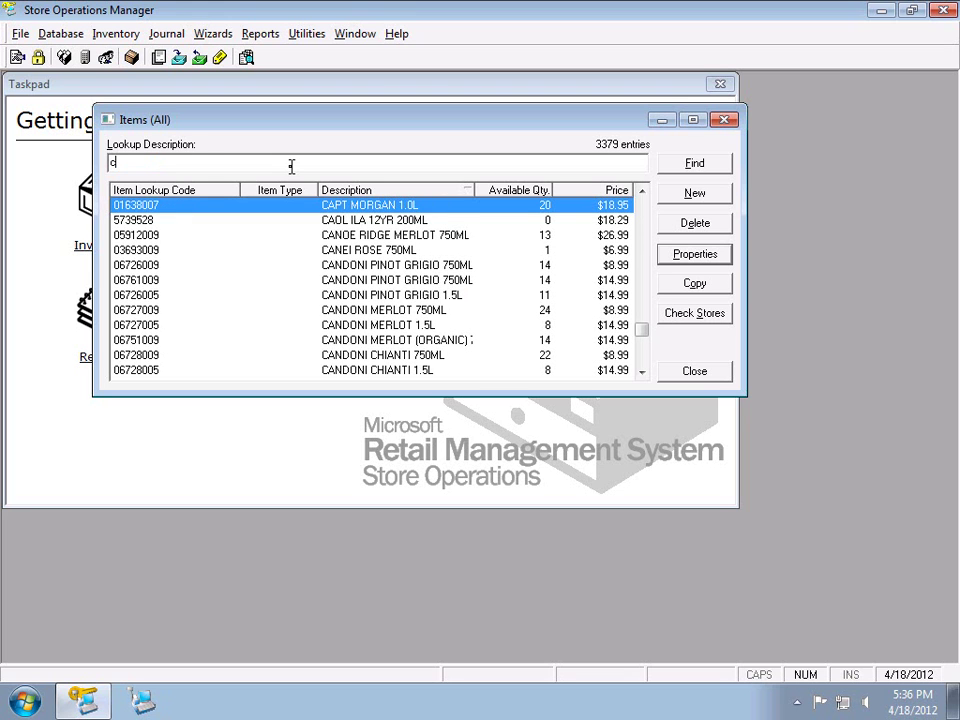
Type 'merl' as the lookup description to reach the MEEKER, MERIDIAN and MERRYVALE items
key("Return")
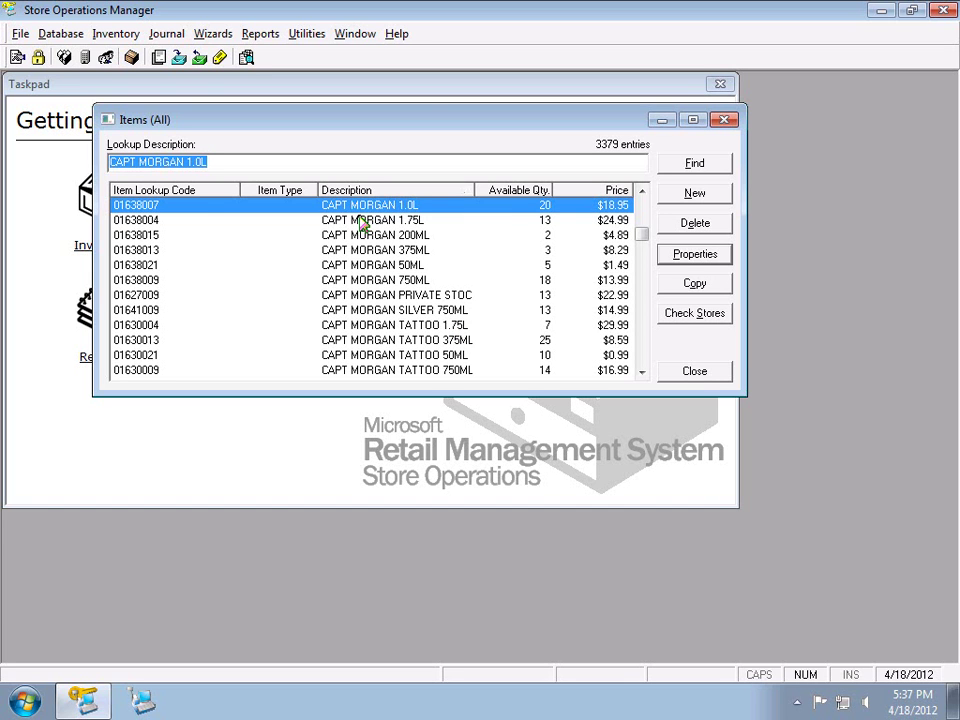
type("me")
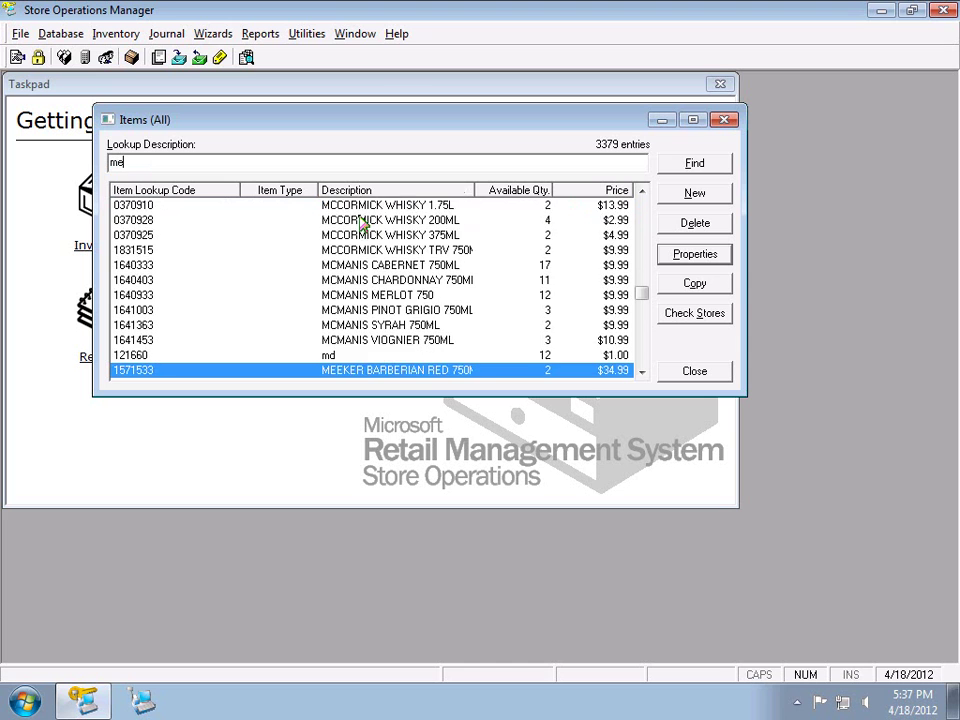
key("Down")
key("Down")
key("Down")
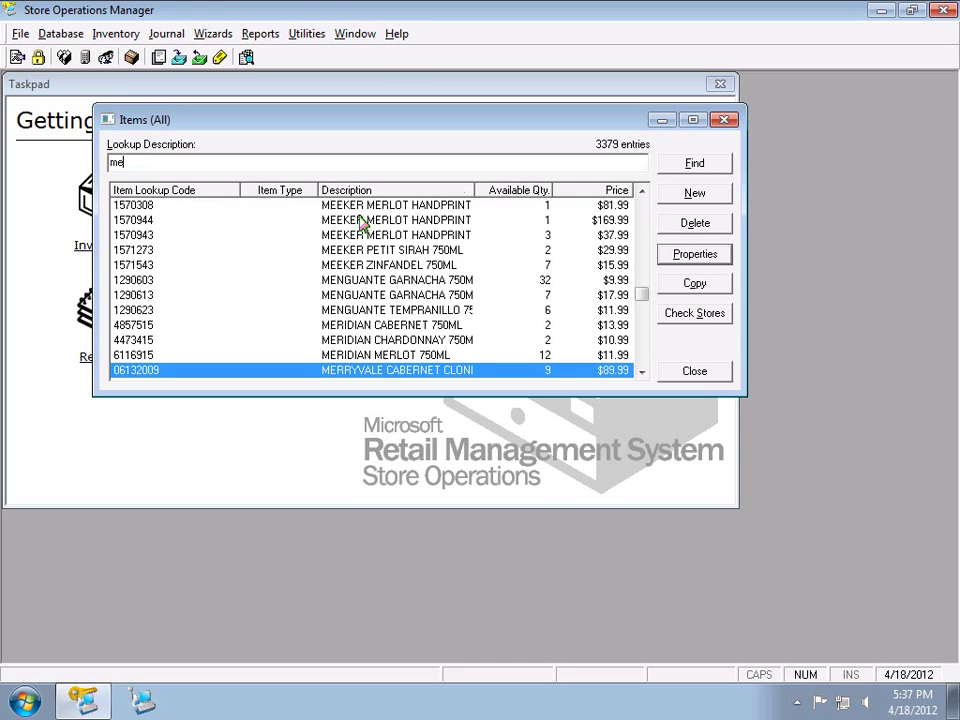
type("rl")
key("BackSpace")
type("l")
key("BackSpace")
type("l")
key("BackSpace")
type("l")
Set the Find Items search to look only in the Description field
left_click(722, 166)
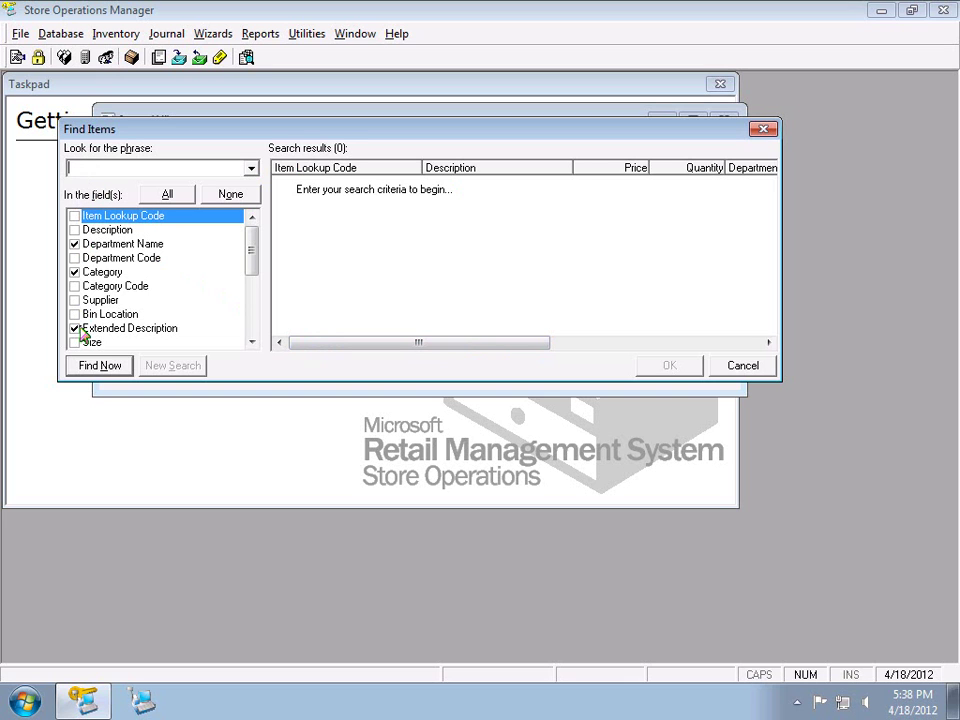
left_click(240, 195)
left_click(75, 231)
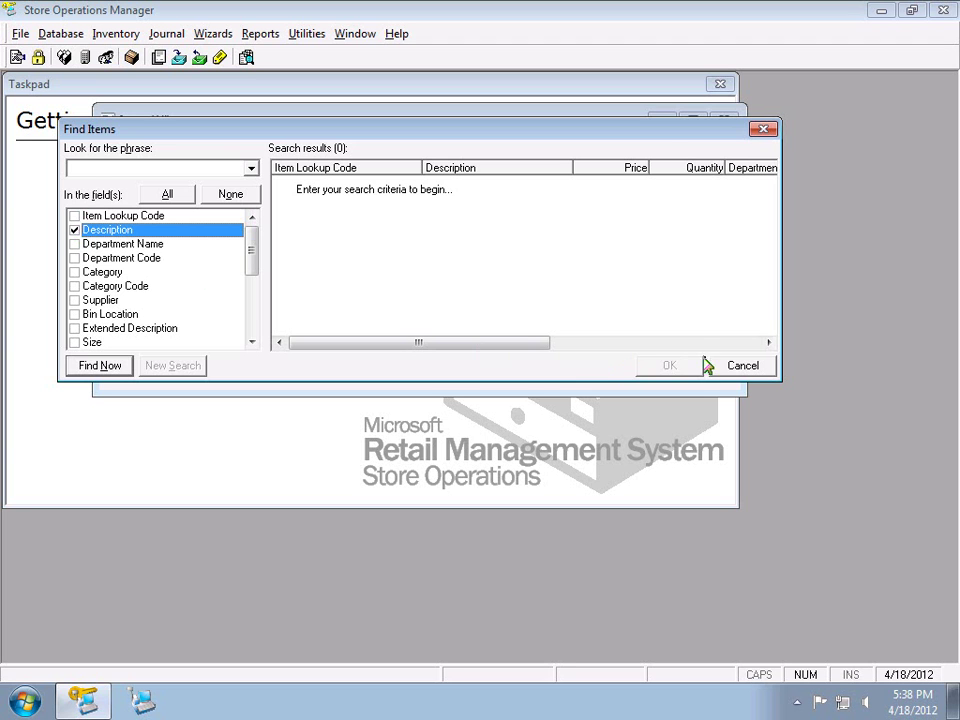
left_click(743, 365)
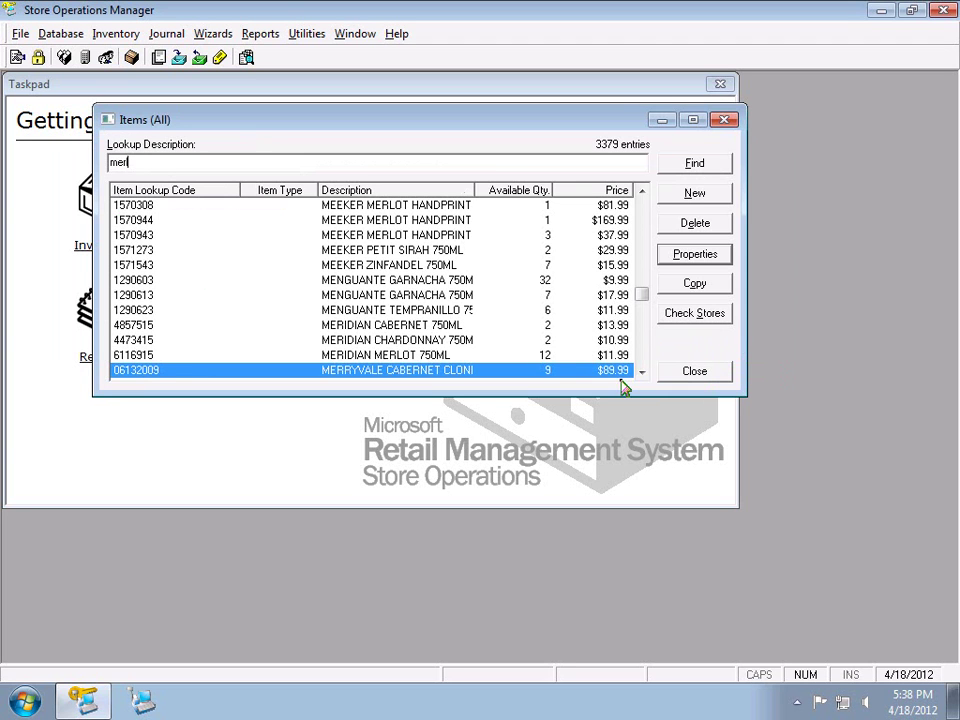
left_click(694, 163)
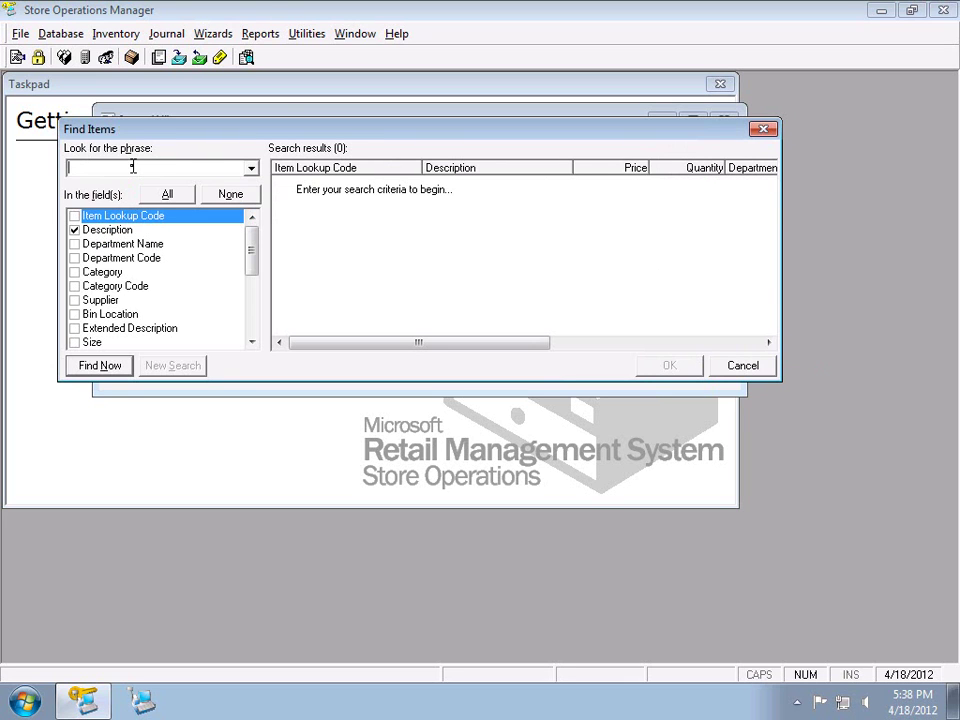
Search for 'merlot' (180 results) and also tick Item Lookup Code as a searched field
key("Return")
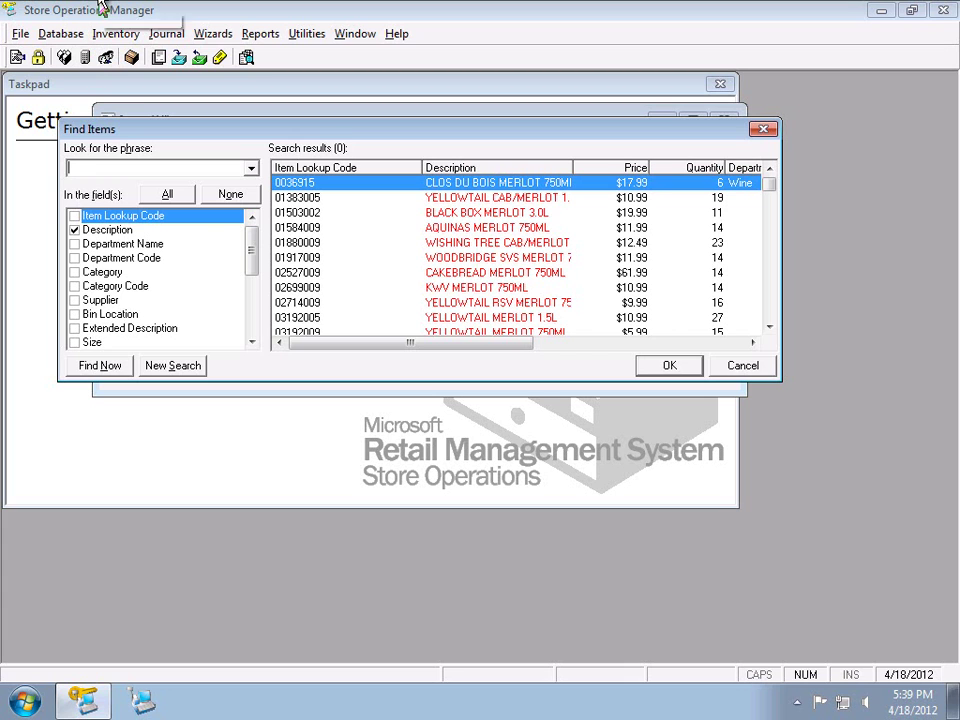
type("merlot")
key("Return")
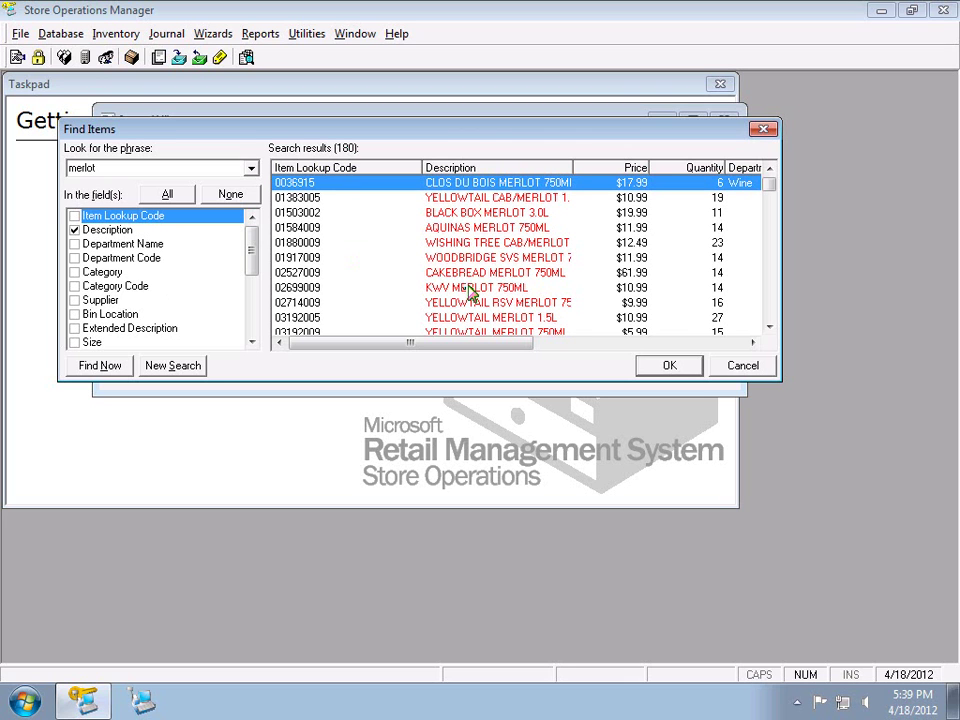
left_click(74, 230)
left_click(74, 216)
left_click(74, 230)
Search for '151' instead, review the 24 matches, then cancel back to Items (All)
left_click_drag(143, 167, 5, 174)
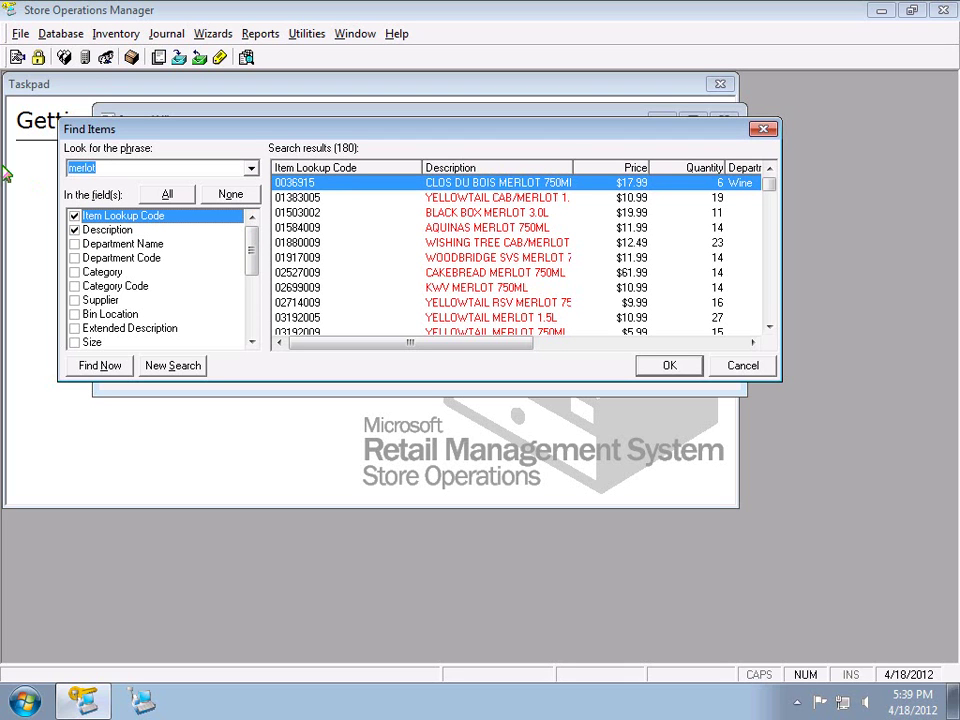
type("151")
left_click(88, 366)
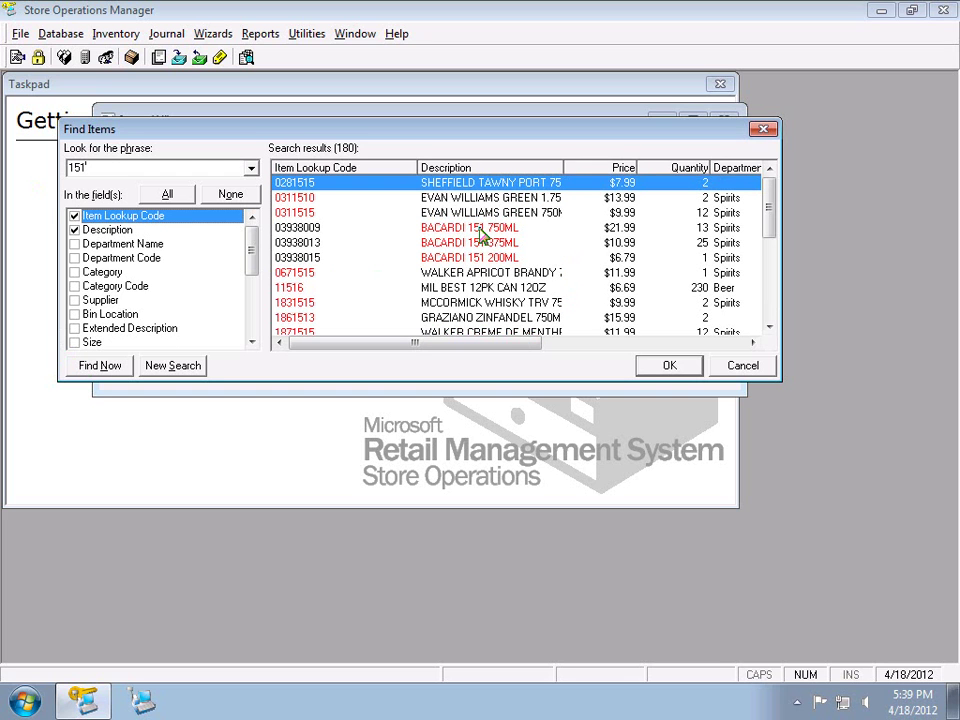
left_click(332, 215)
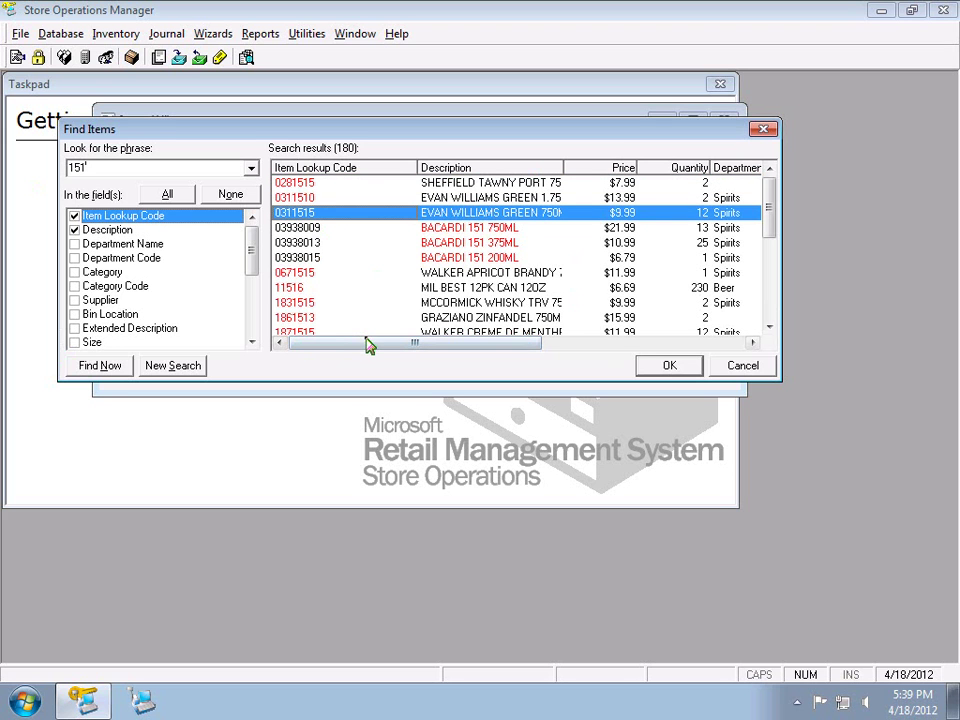
left_click_drag(371, 345, 338, 337)
left_click(748, 367)
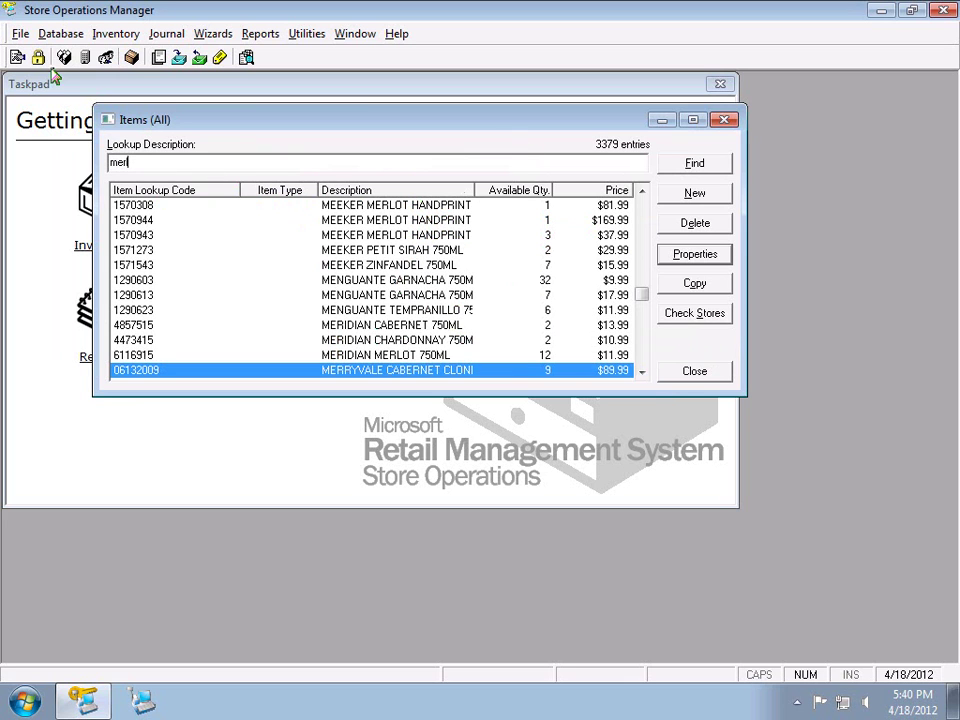
left_click(19, 35)
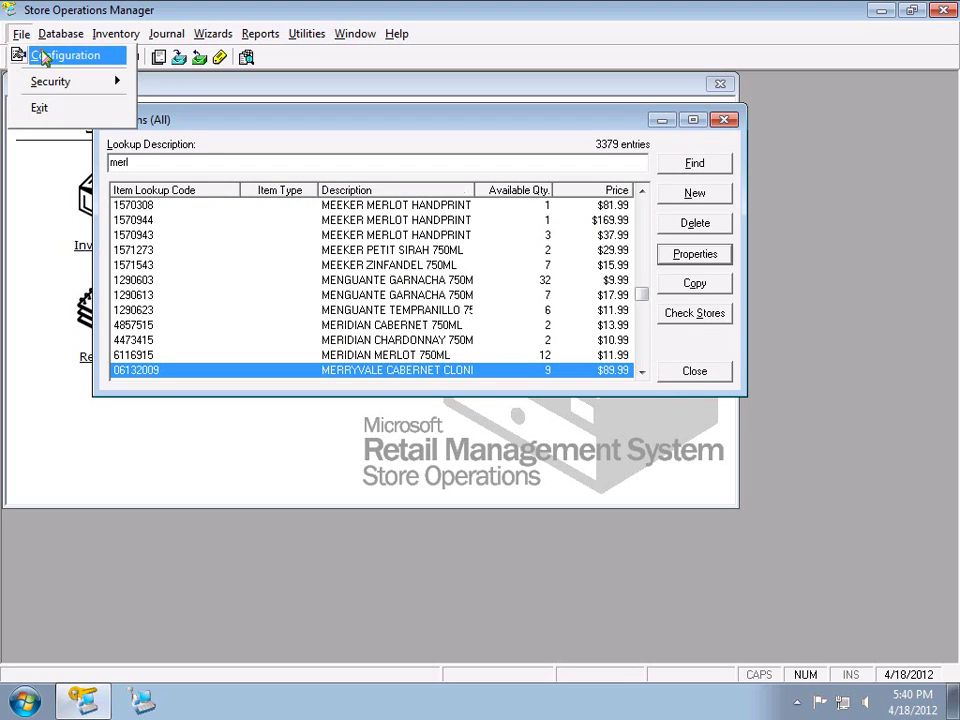
left_click(45, 54)
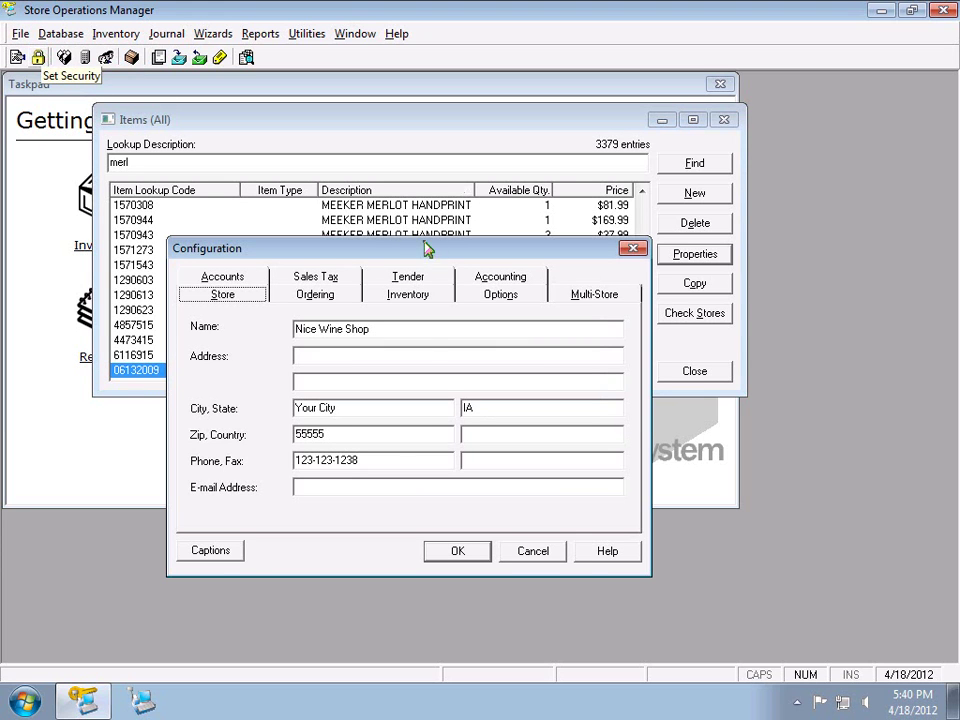
left_click(490, 298)
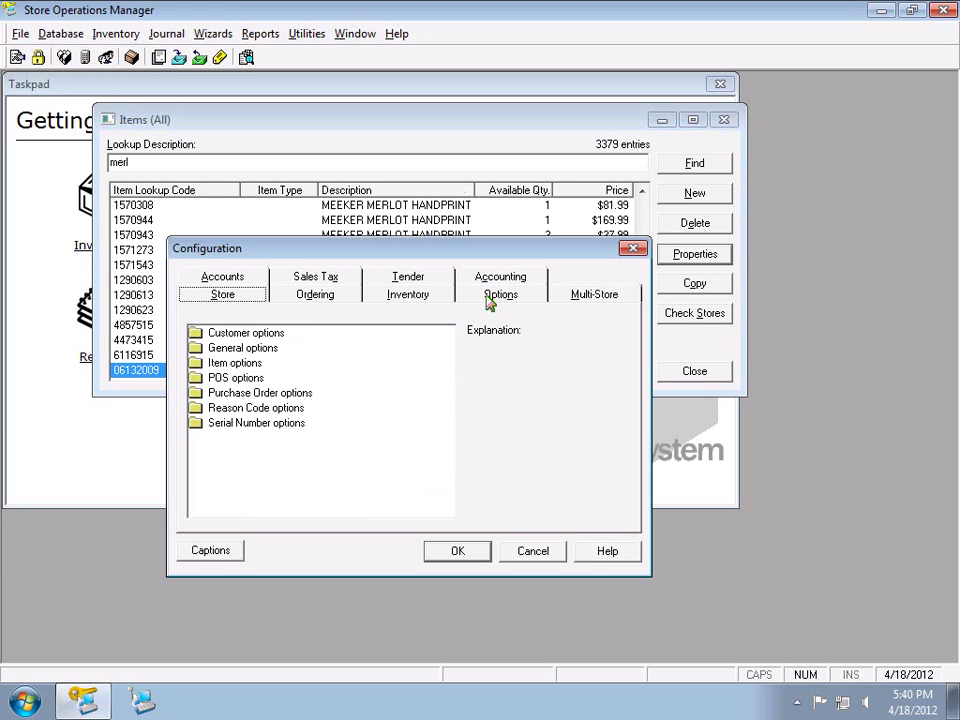
double_click(224, 364)
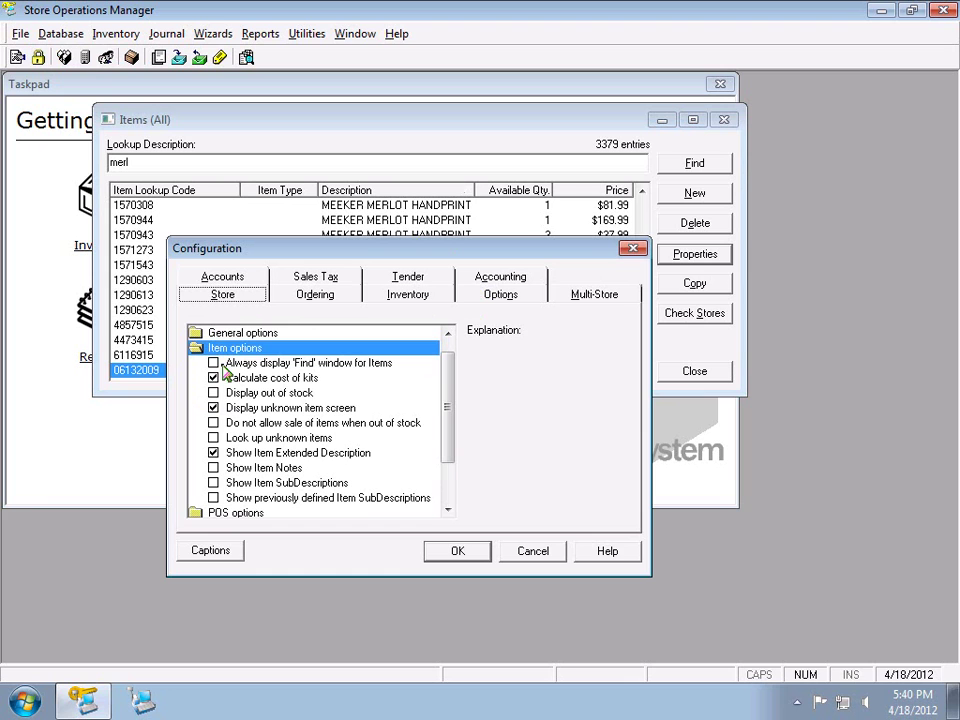
left_click(226, 363)
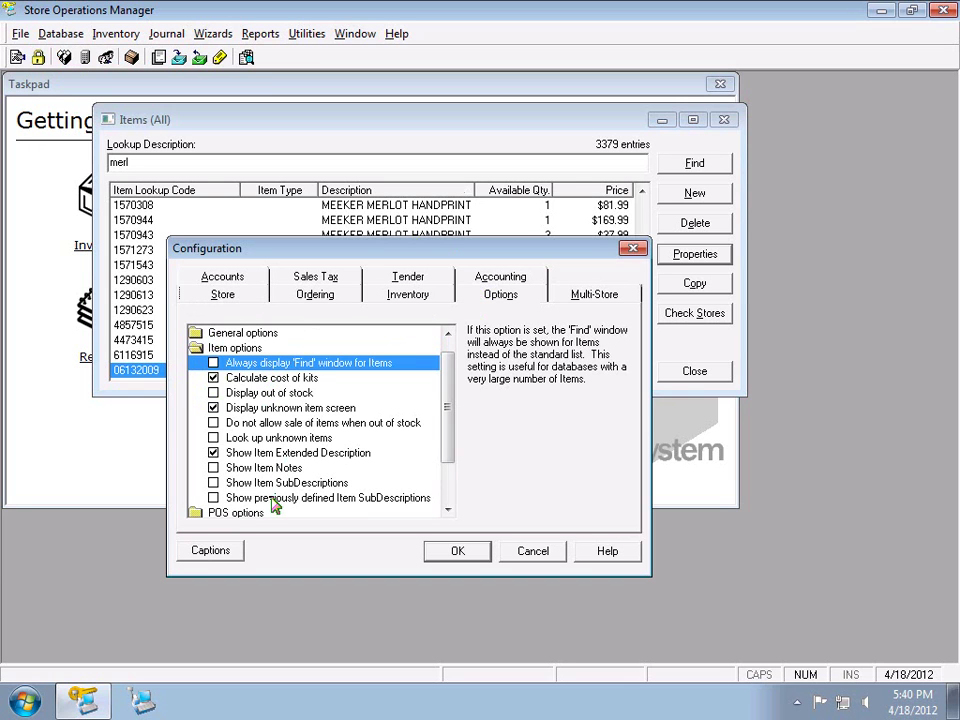
left_click(345, 408)
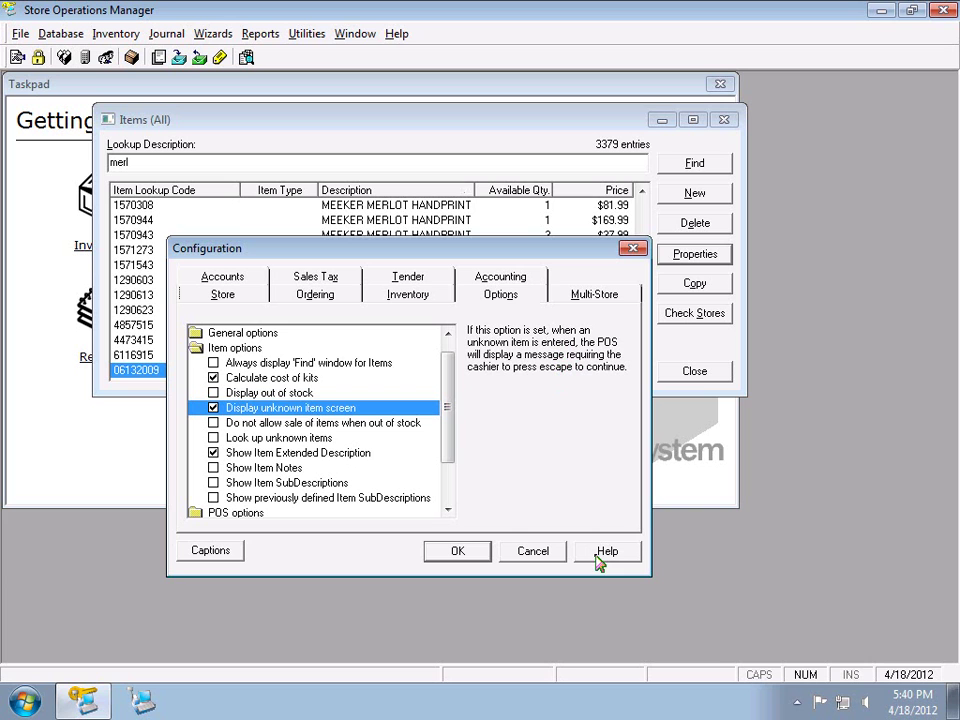
left_click(530, 557)
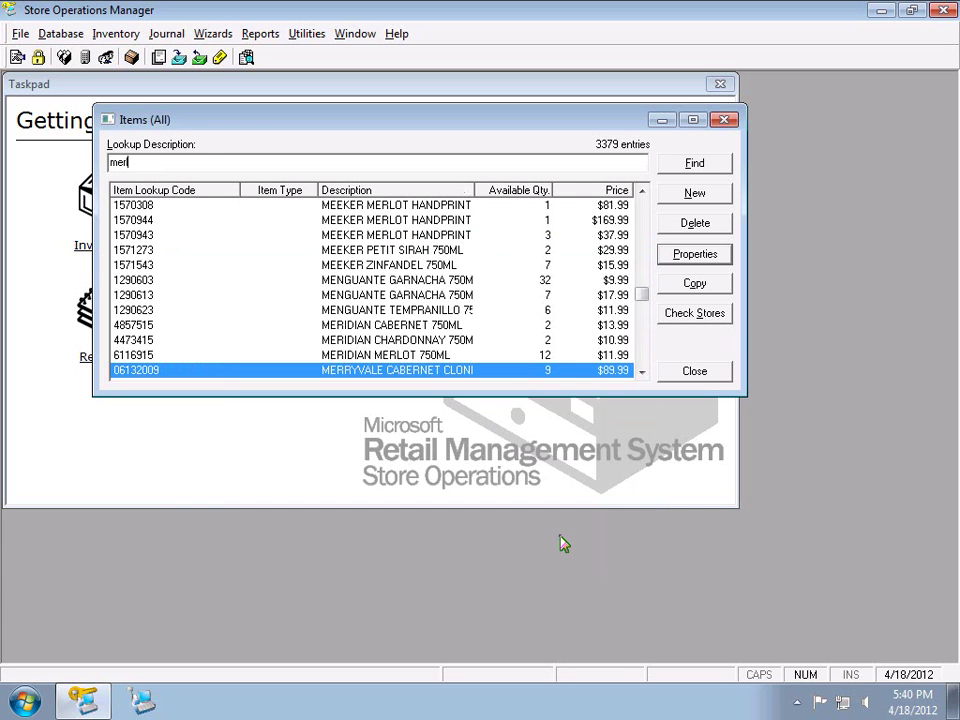
type("merl")
key("BackSpace")
left_click(377, 325)
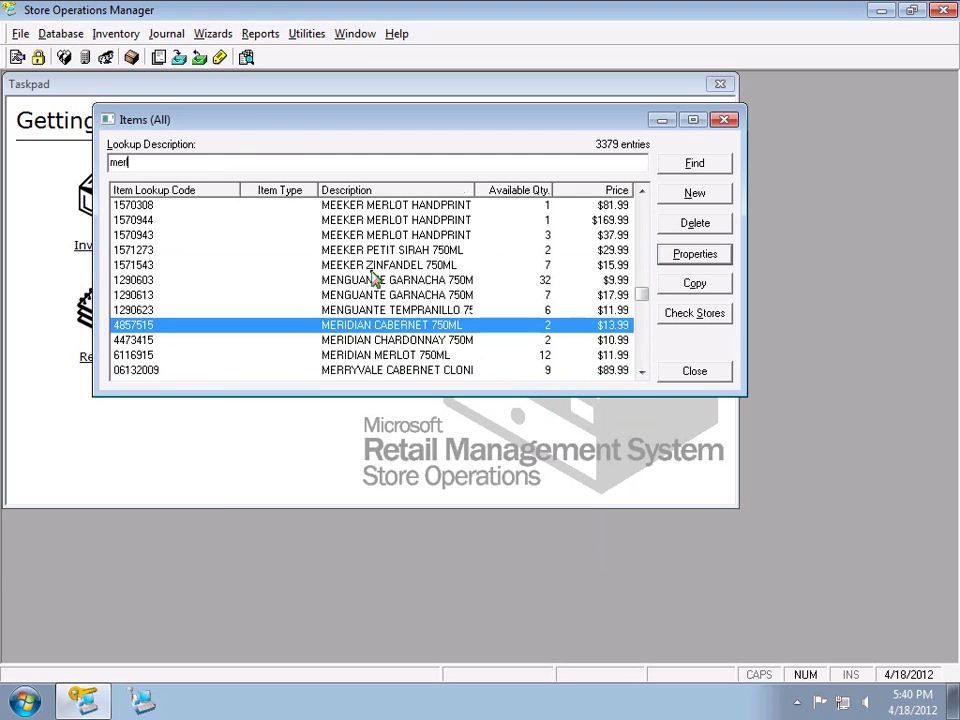
left_click(380, 265)
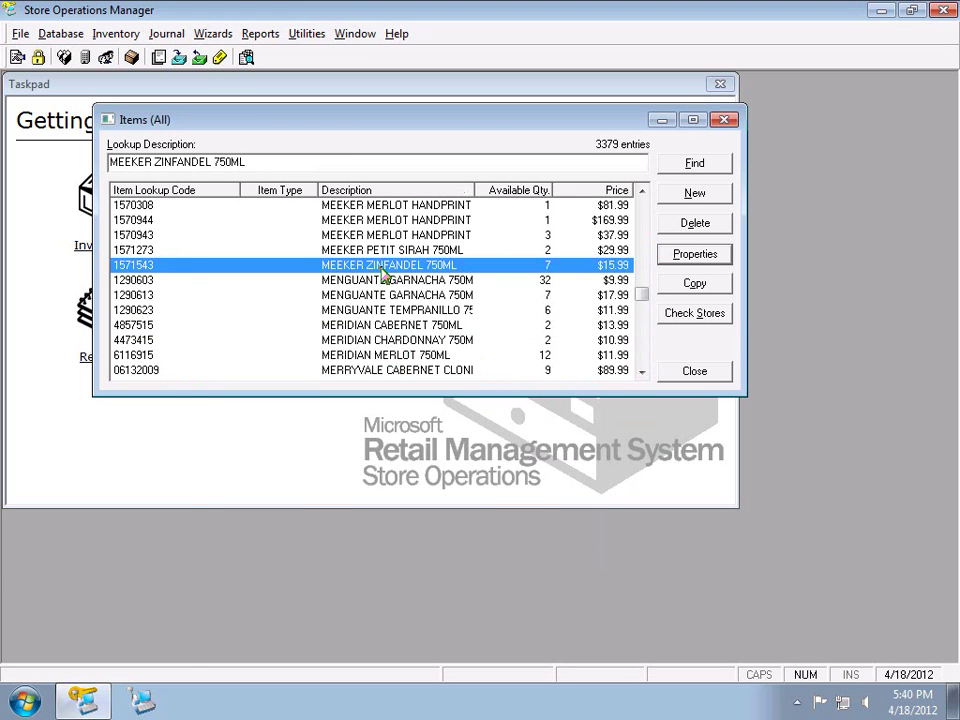
double_click(382, 271)
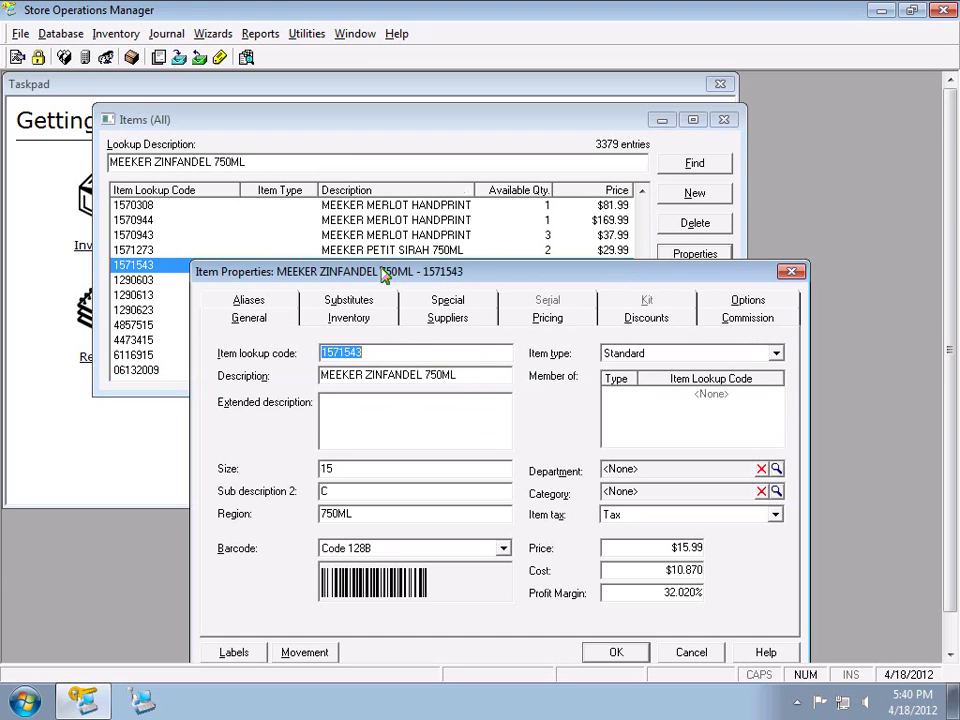
left_click(789, 272)
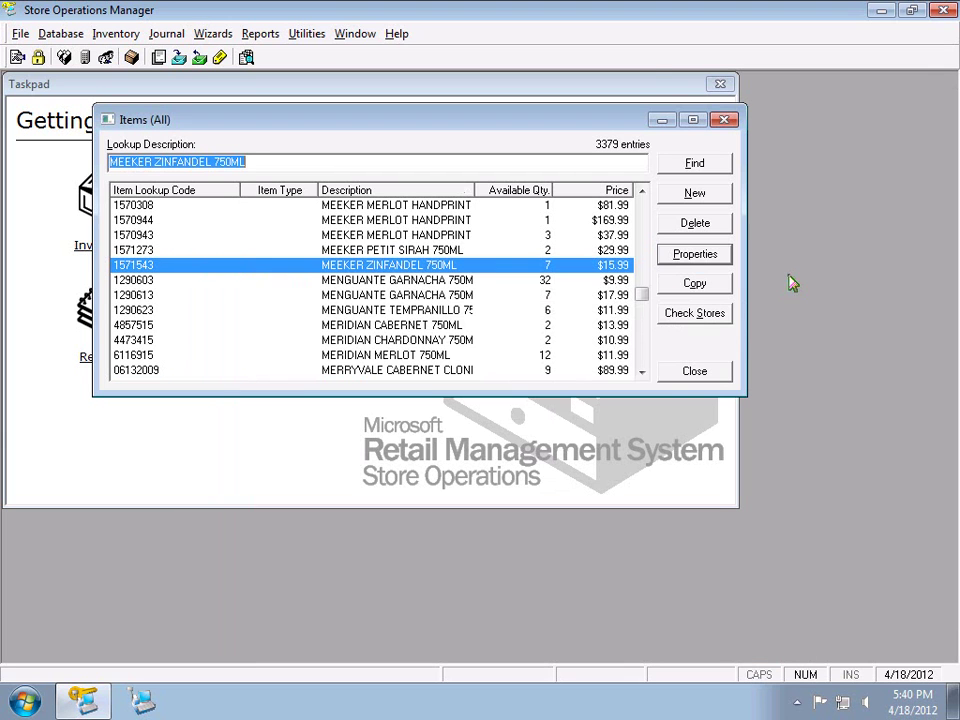
left_click(396, 251)
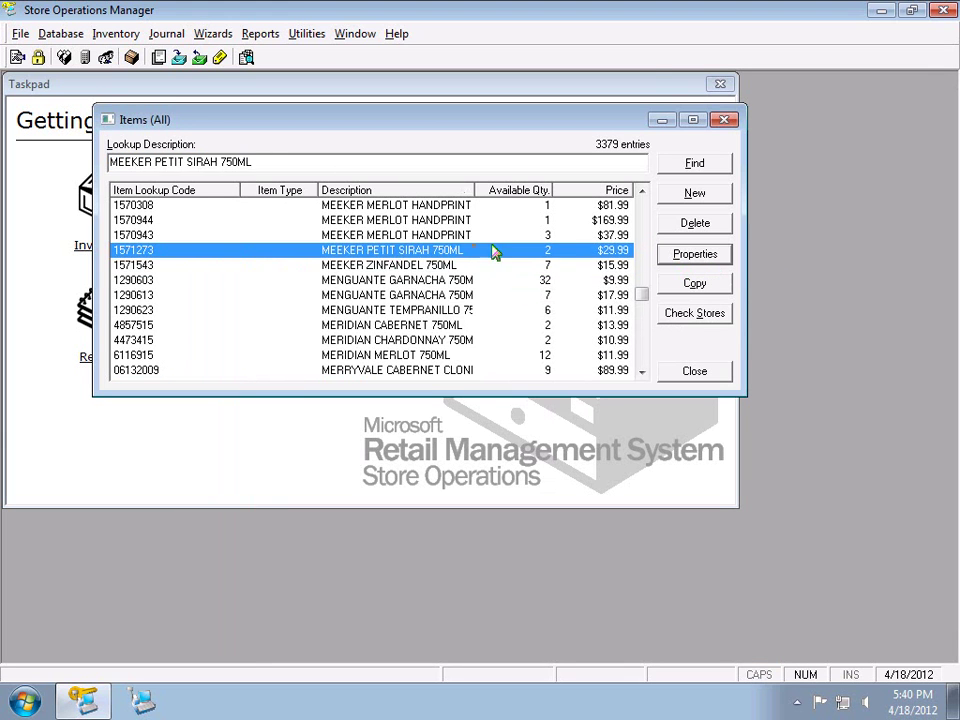
left_click(667, 256)
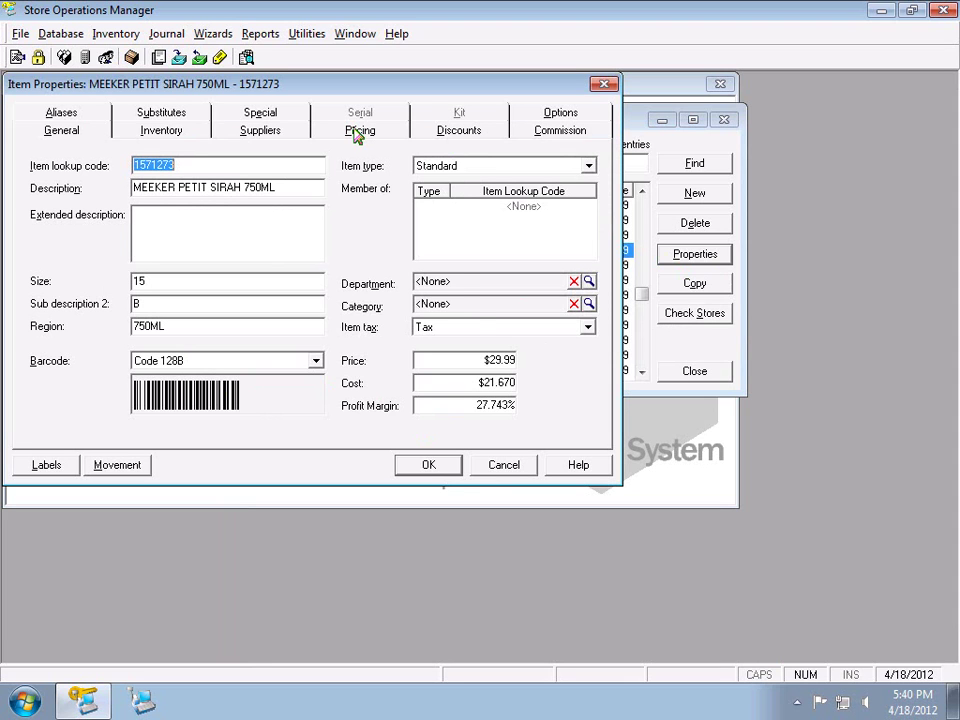
left_click(503, 465)
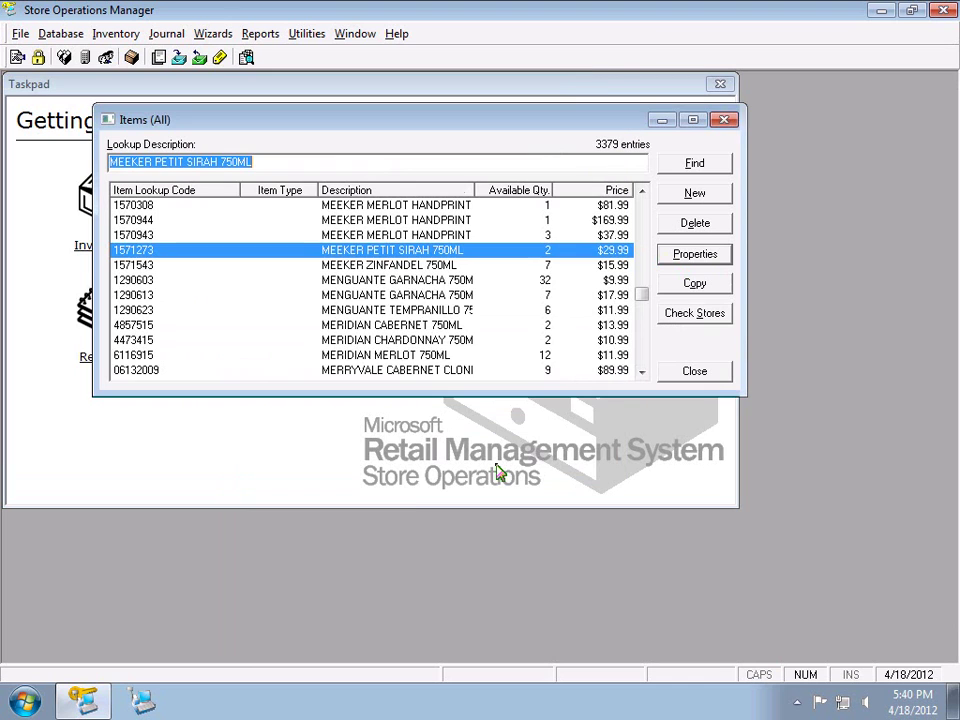
Start a new item, review the Matrix, Lot Matrix and Assembly types, then pick Standard Item
left_click(681, 200)
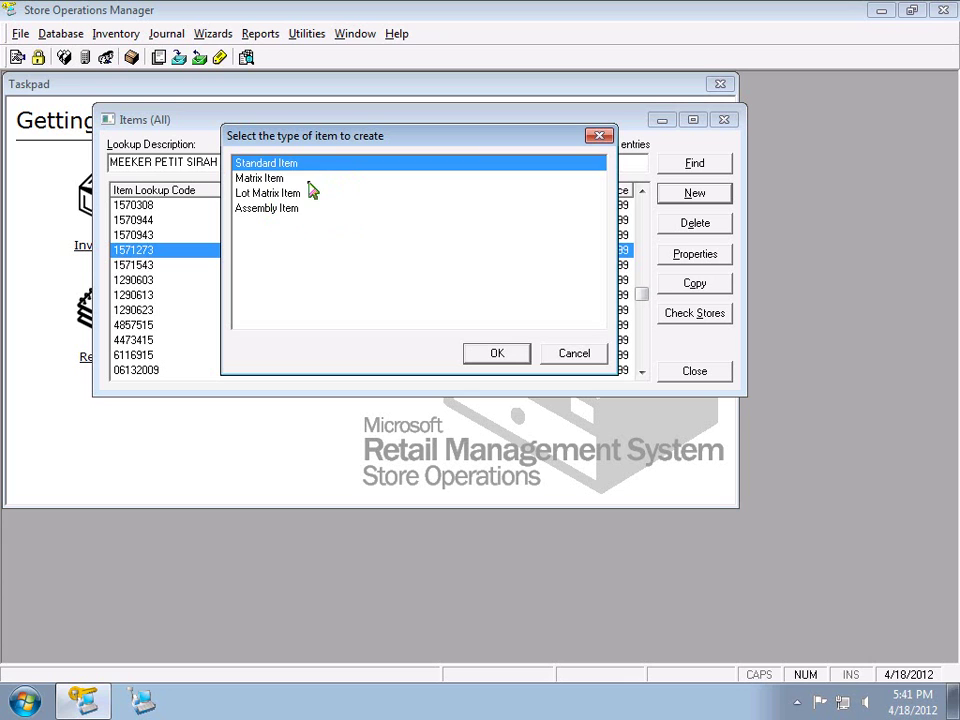
left_click(308, 182)
key("Down")
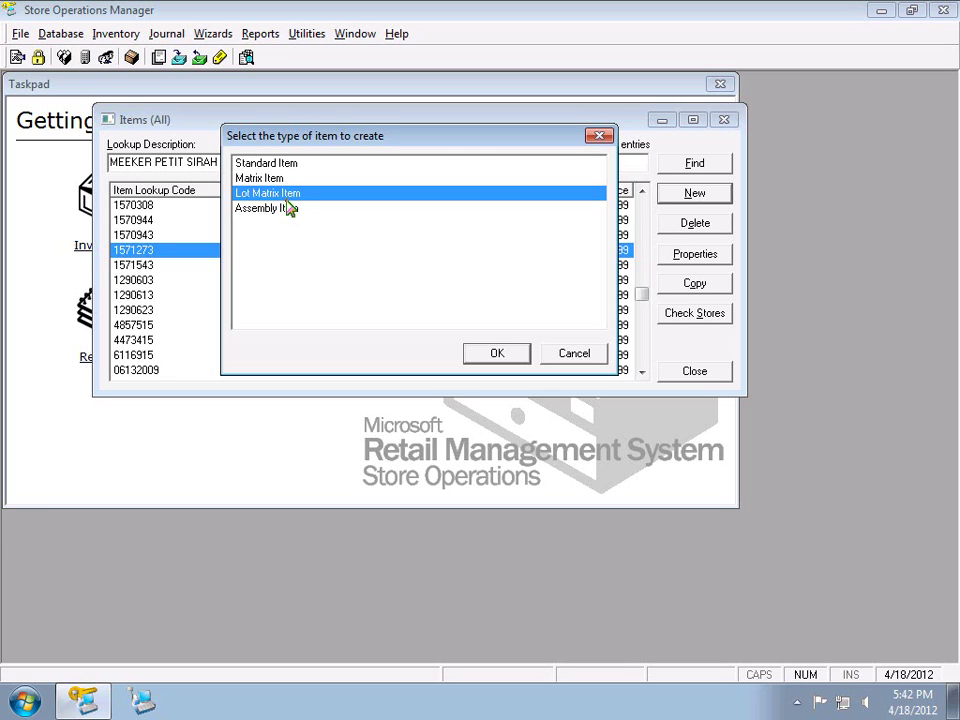
key("Up")
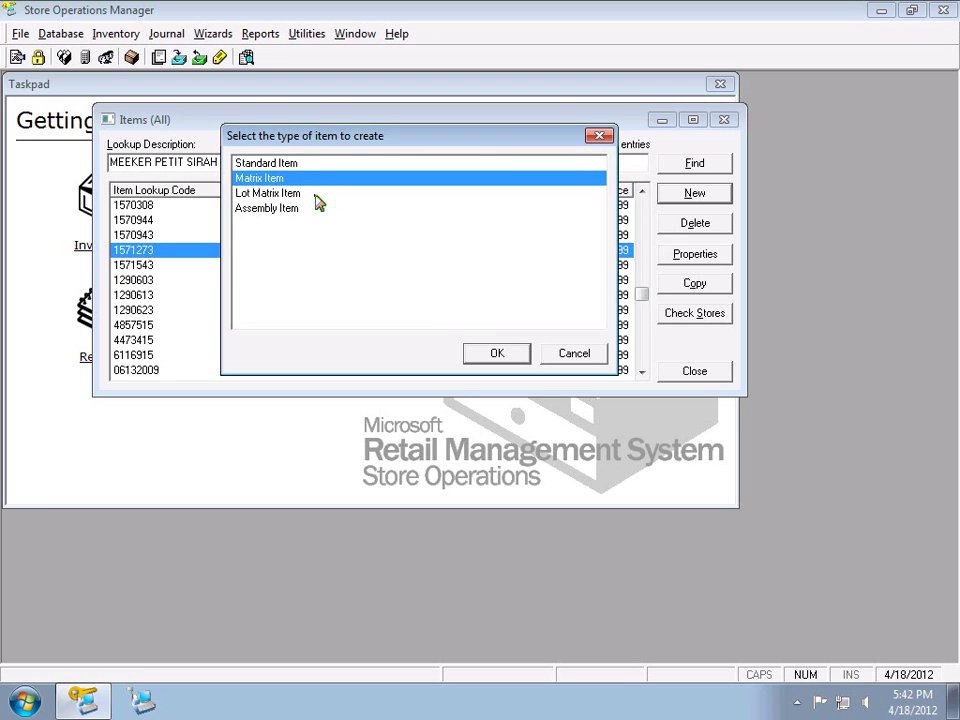
left_click(316, 196)
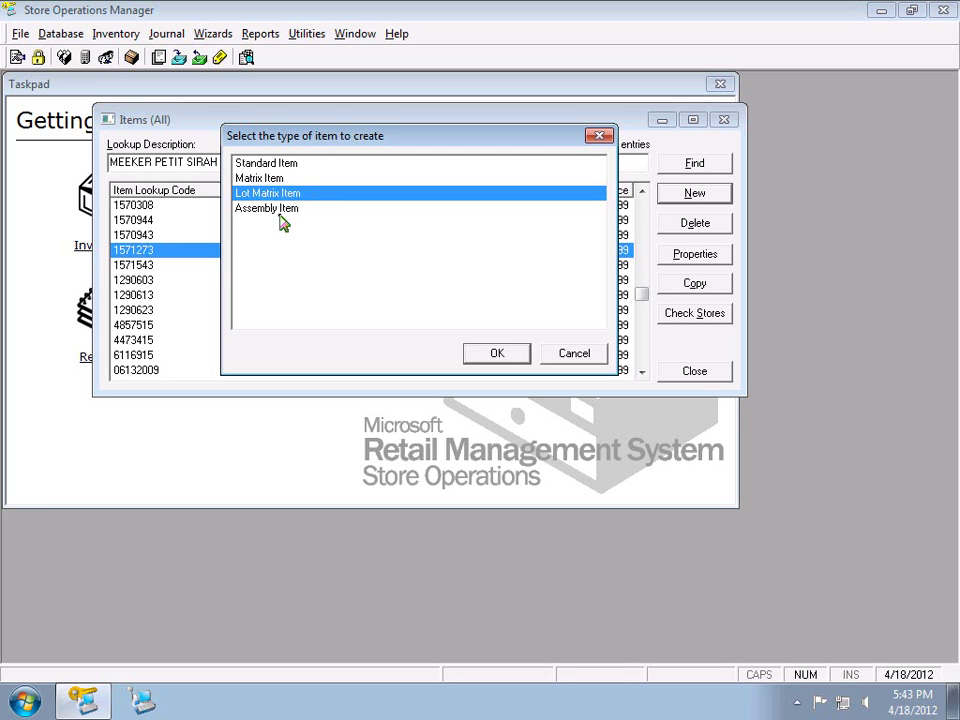
left_click(287, 212)
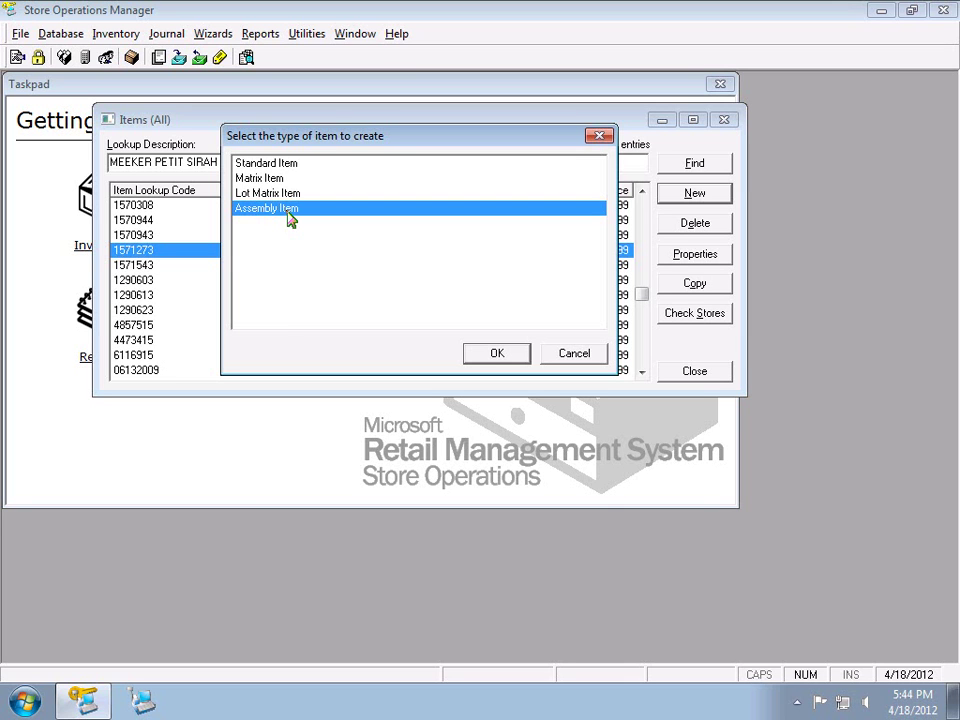
left_click(273, 164)
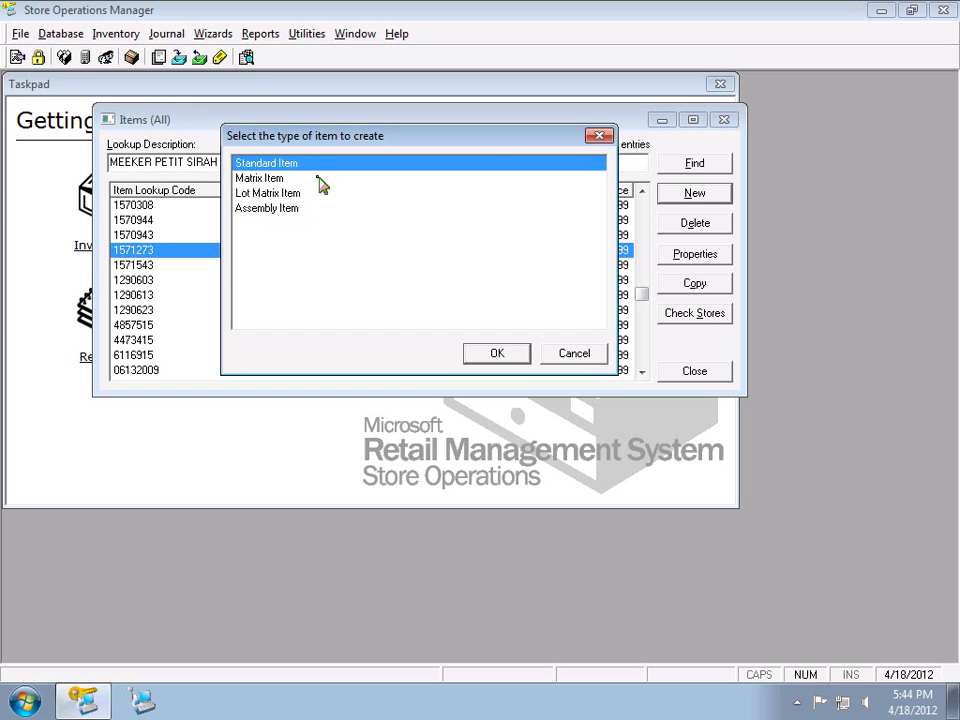
Create the Standard Item and enter item lookup code nb00045216
left_click(499, 350)
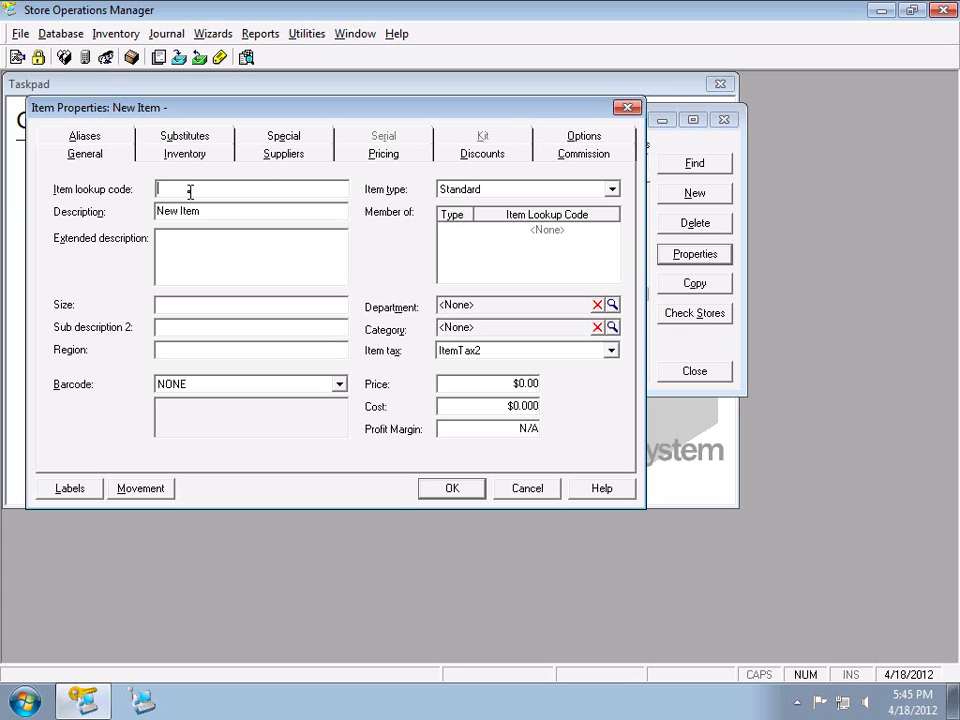
type("nb")
type("00045216")
Save item nb00045216, then reopen its properties from the Items list
key("Return")
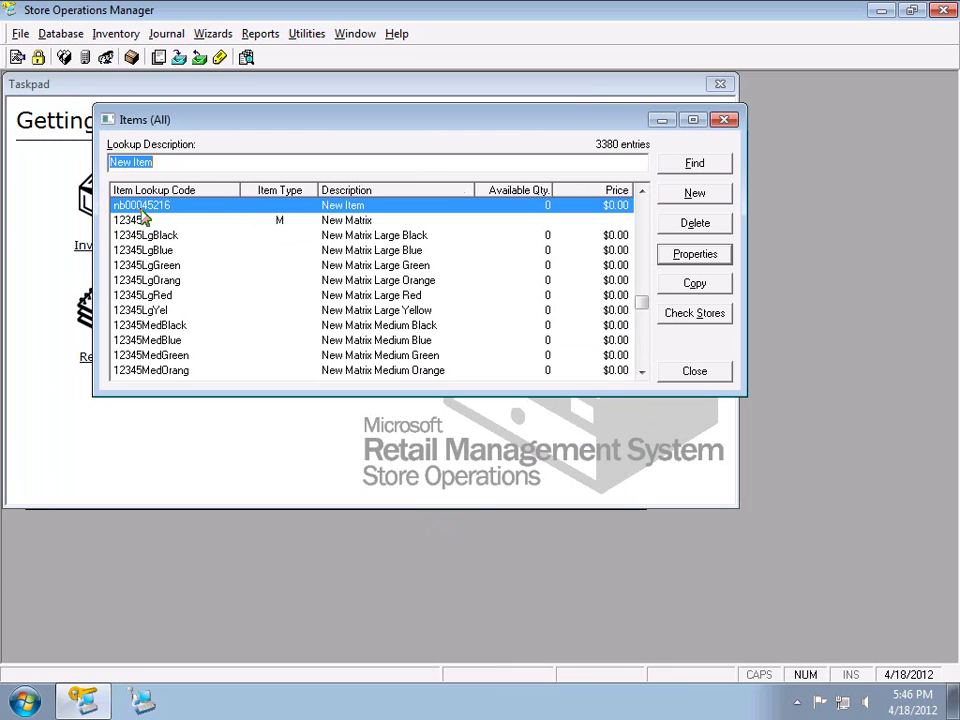
double_click(380, 207)
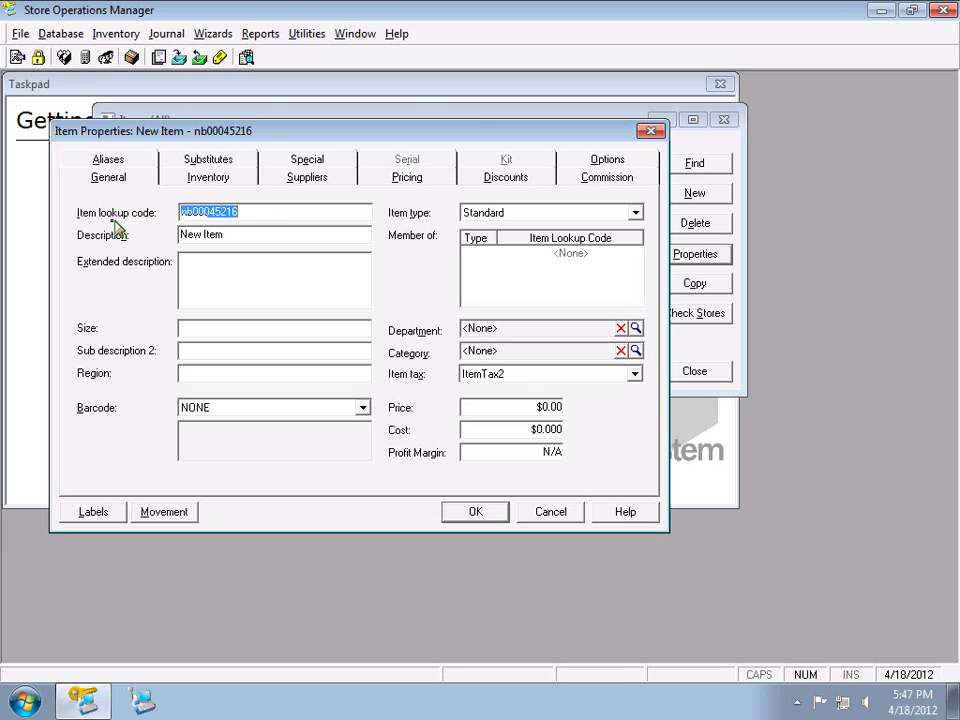
key("End")
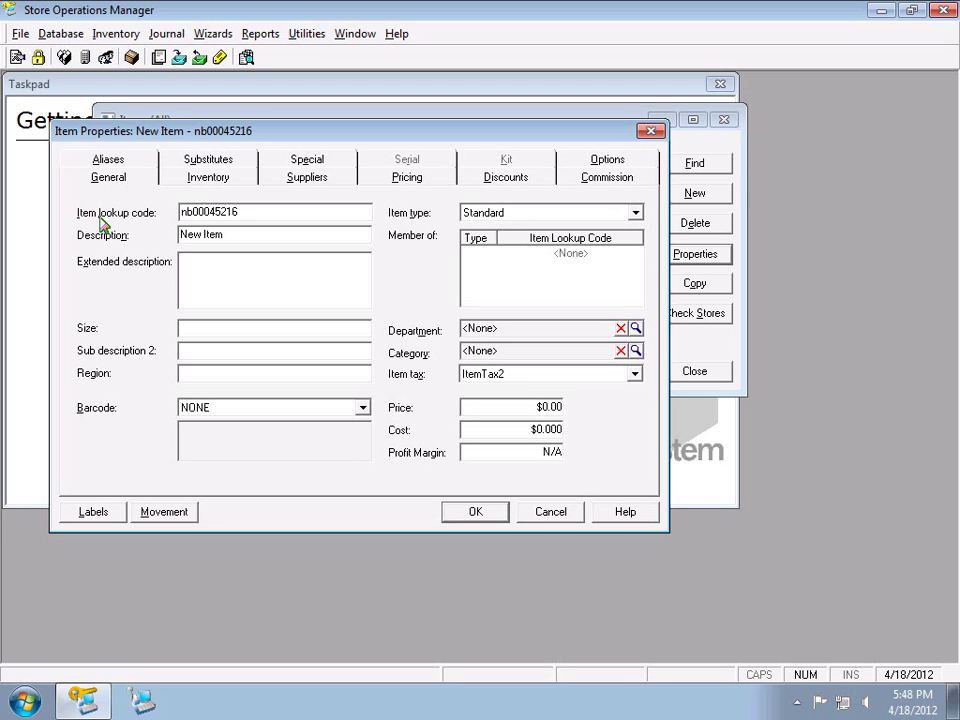
Replace the 'New Item' description with 'Chappellet Yountain Cuvee 750m'
left_click(233, 235)
triple_click(233, 235)
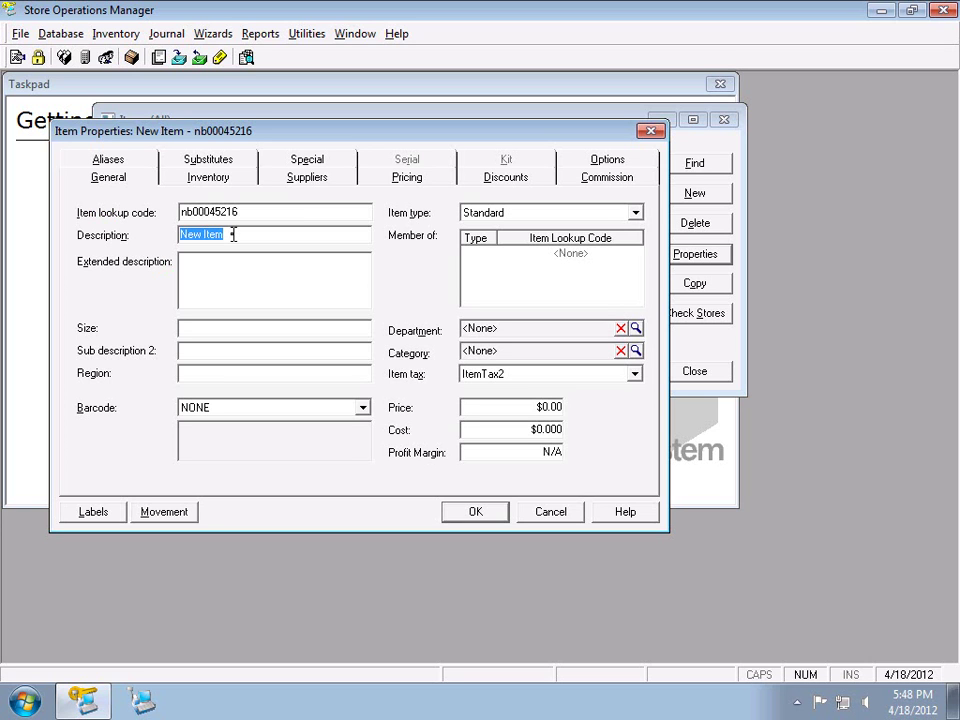
type("Chappellet You")
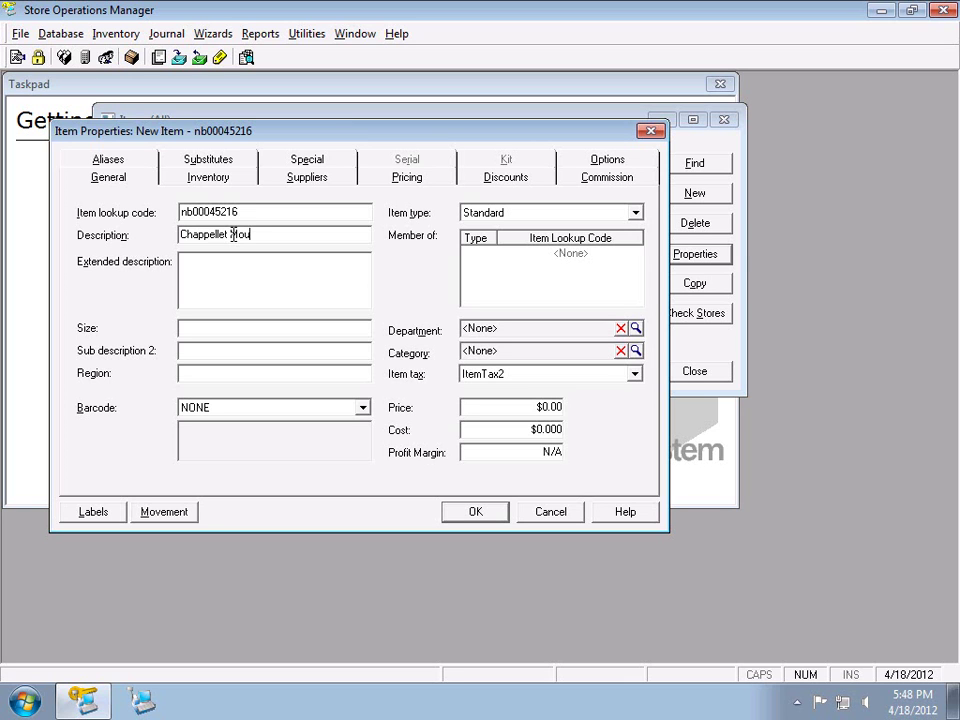
type("ntain Cuvee 750m")
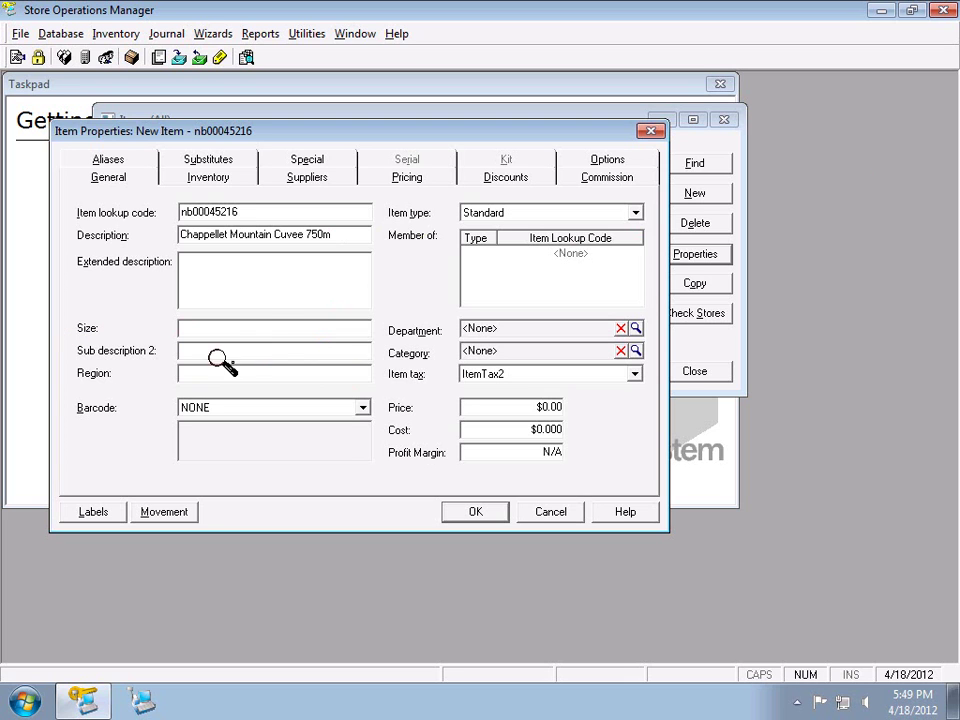
Set the item's size to 750 ml and select the description text to check it
left_click(268, 330)
type("750 ml")
double_click(345, 238)
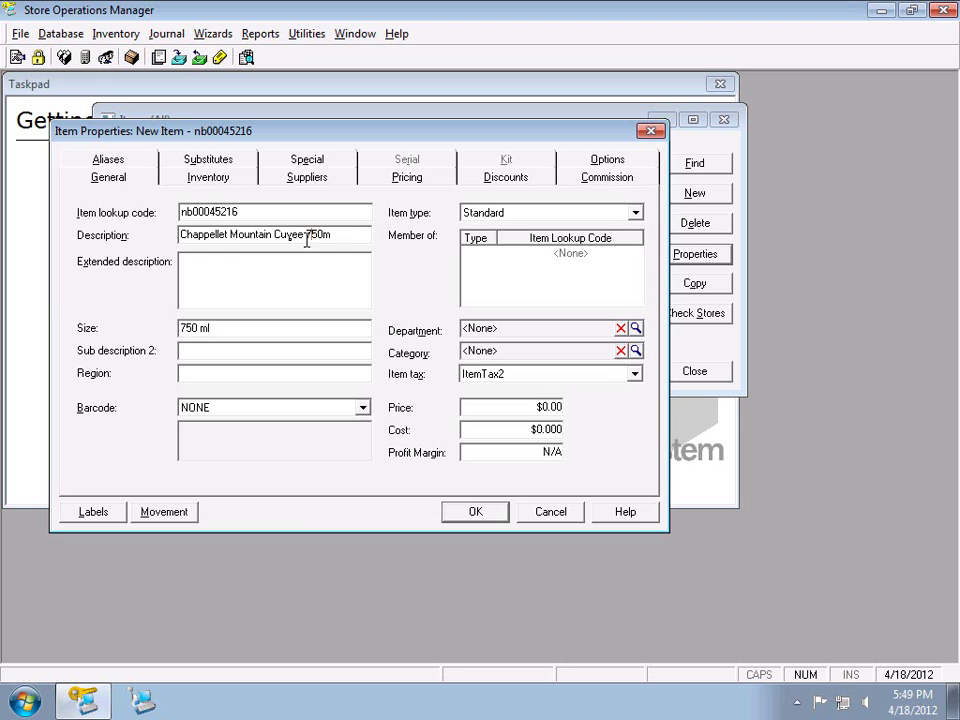
double_click(362, 238)
left_click_drag(362, 238, 81, 36)
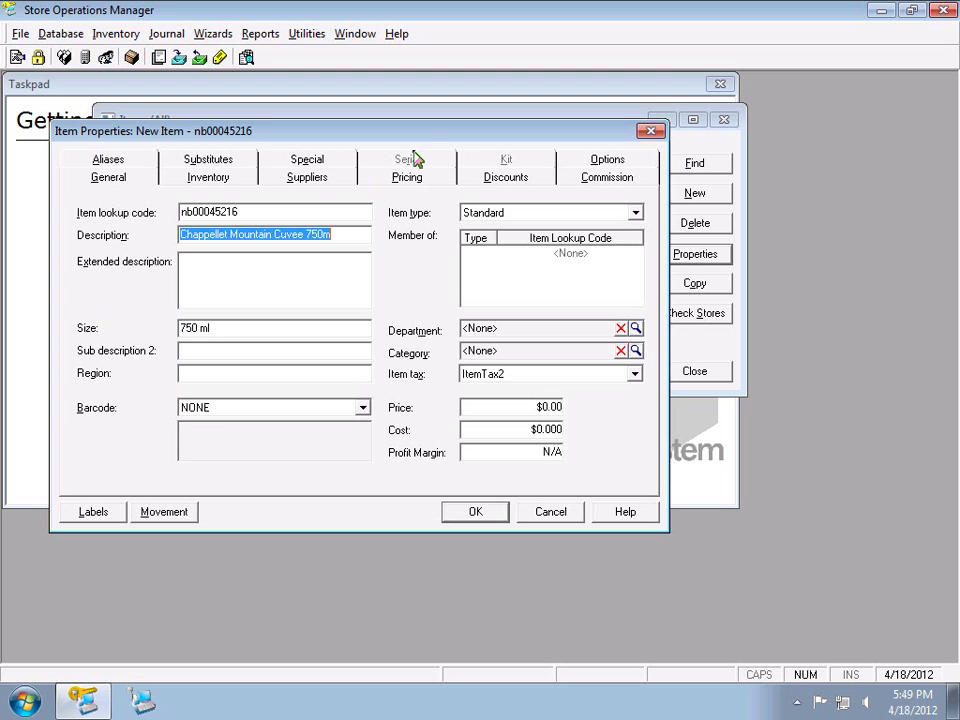
Move the item window lower to reveal the Items list, and make the size read 750 ml
left_click_drag(420, 136, 478, 277)
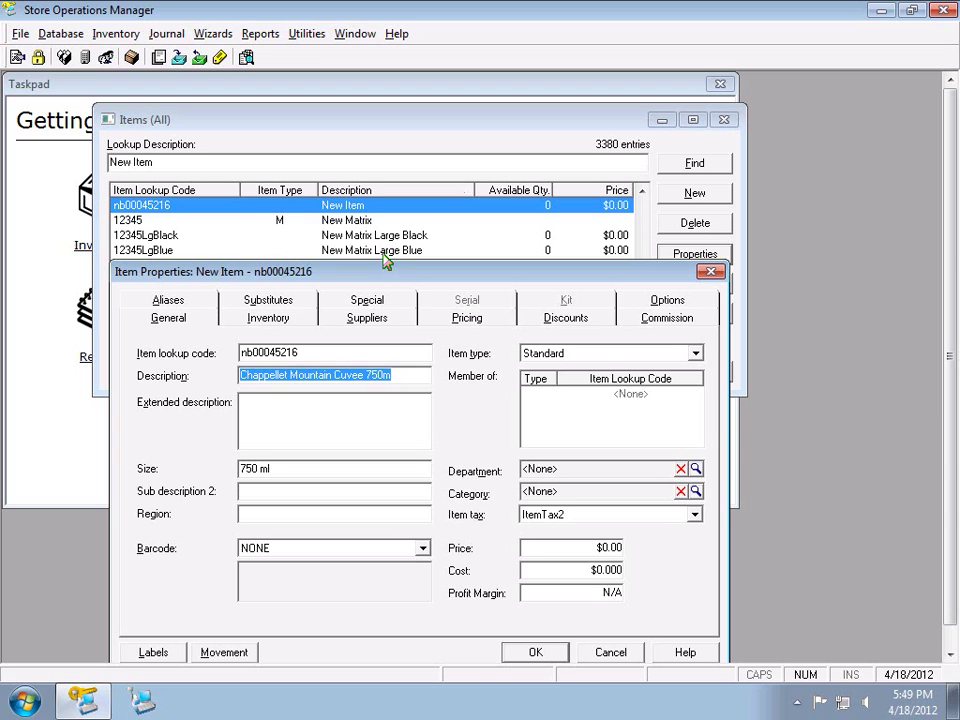
left_click(299, 472)
left_click(312, 470)
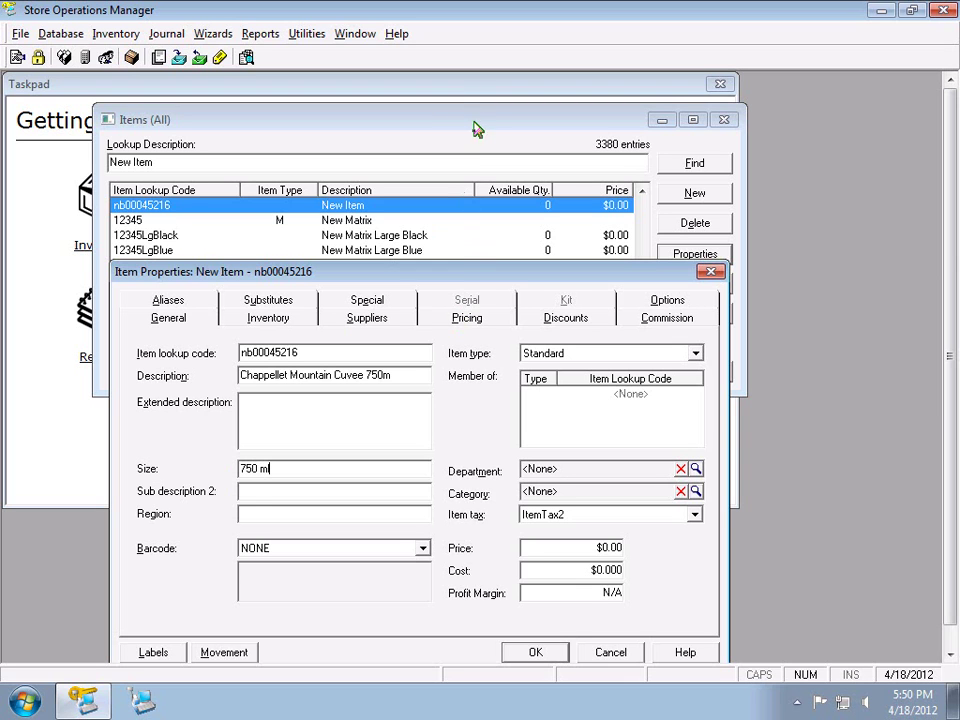
type("l")
left_click_drag(272, 468, 214, 468)
left_click_drag(492, 277, 498, 273)
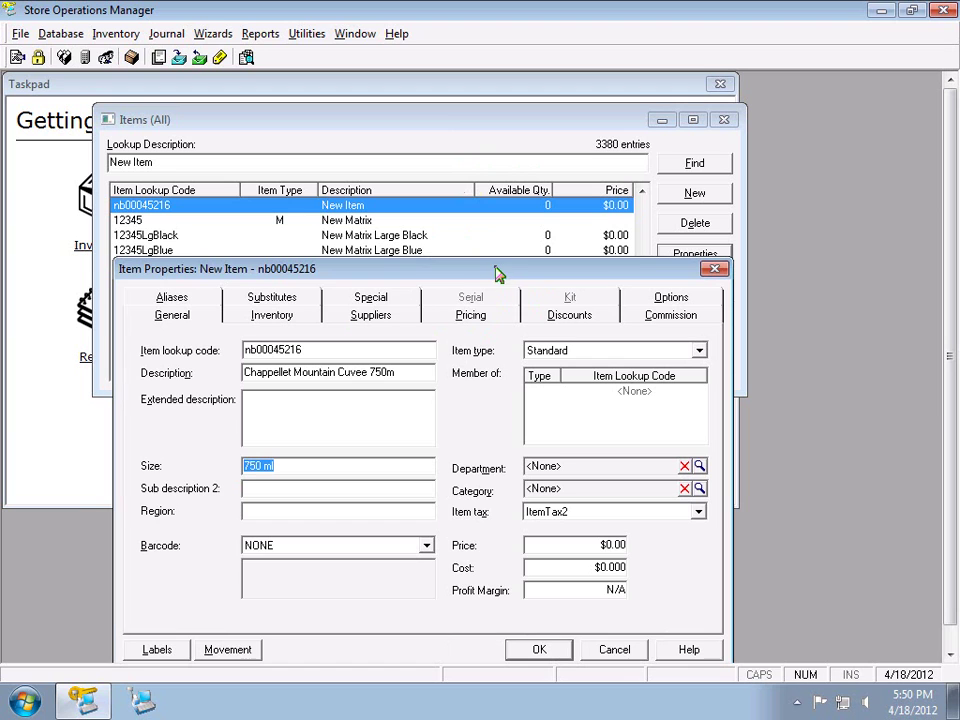
left_click(279, 465)
left_click_drag(284, 467, 229, 465)
left_click(247, 488)
left_click(276, 511)
key("shift+Tab")
key("shift+Tab")
left_click(285, 490)
left_click(257, 510)
Review the item lookup code, then bring up the list of barcode types
double_click(326, 350)
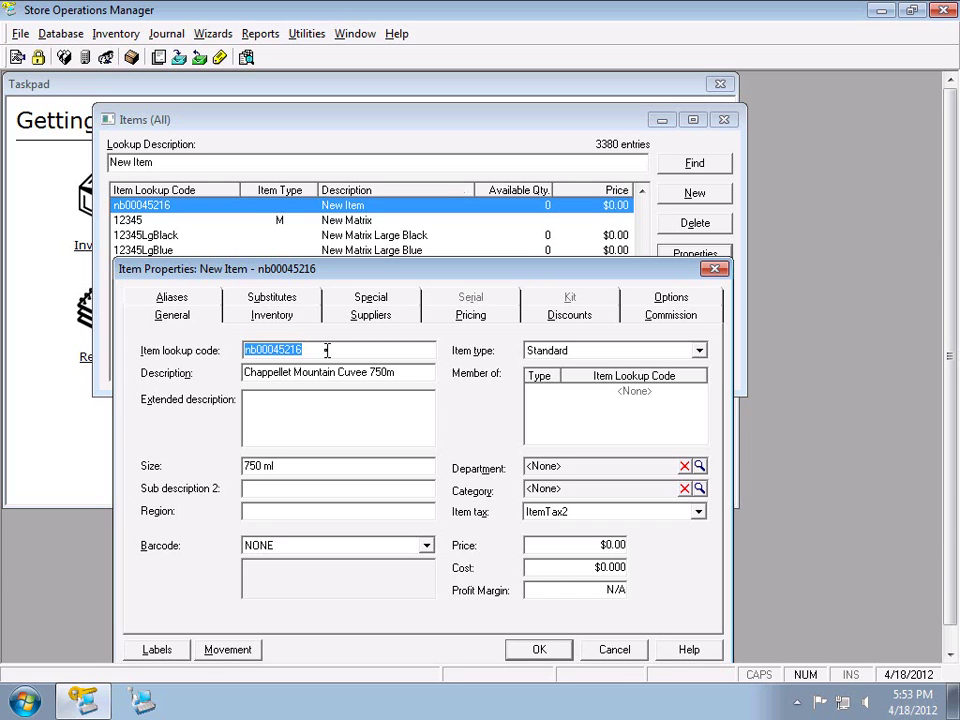
left_click(253, 350)
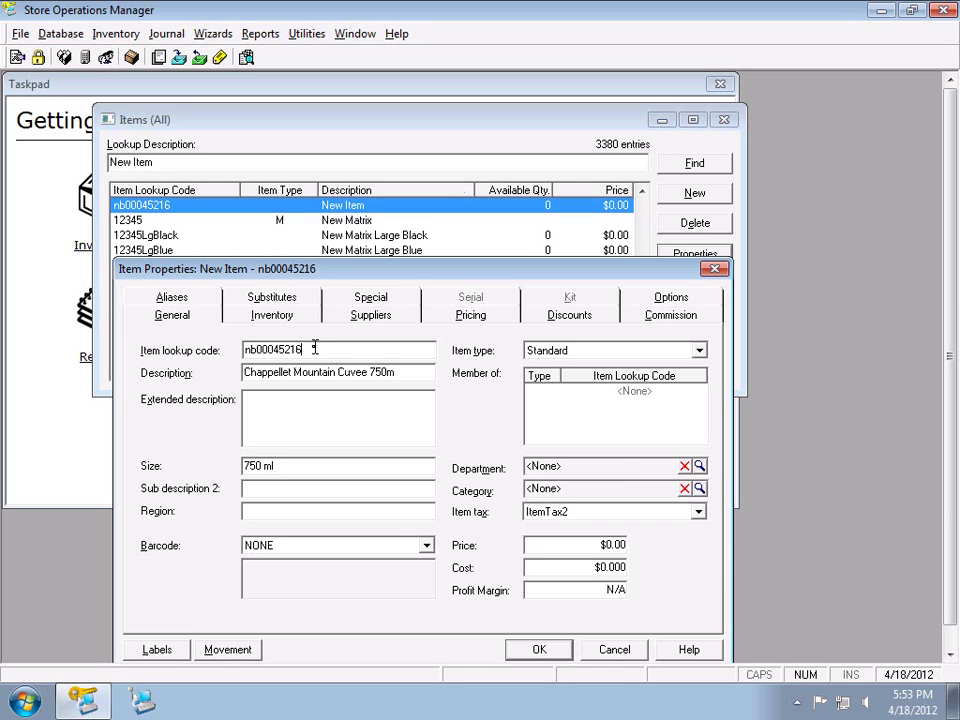
left_click(364, 546)
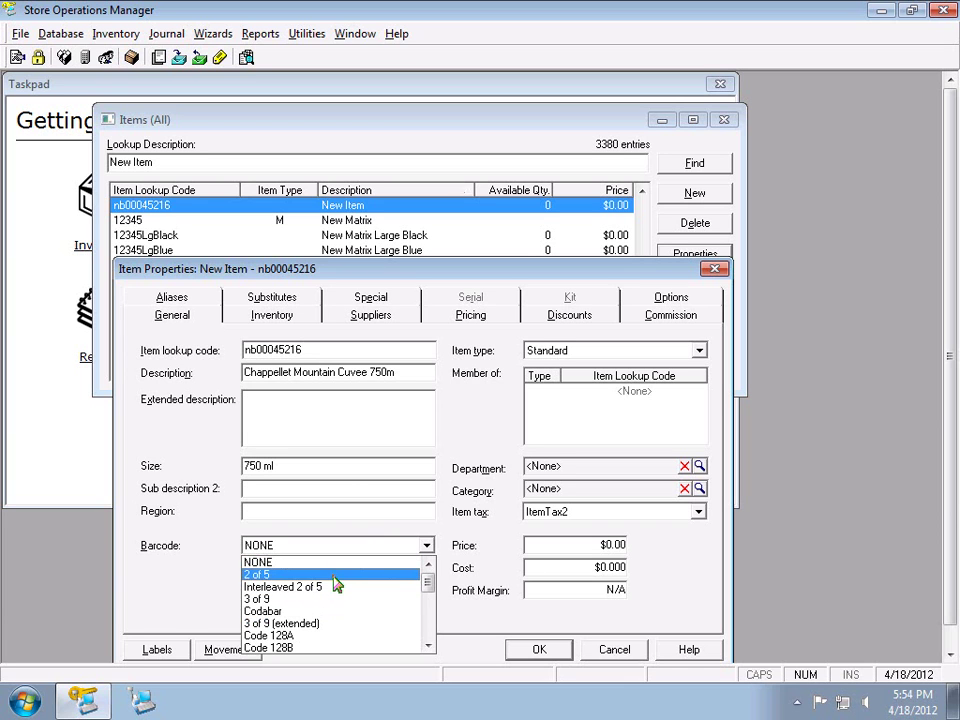
Change the barcode type from 2 of 5 back to NONE
left_click(335, 576)
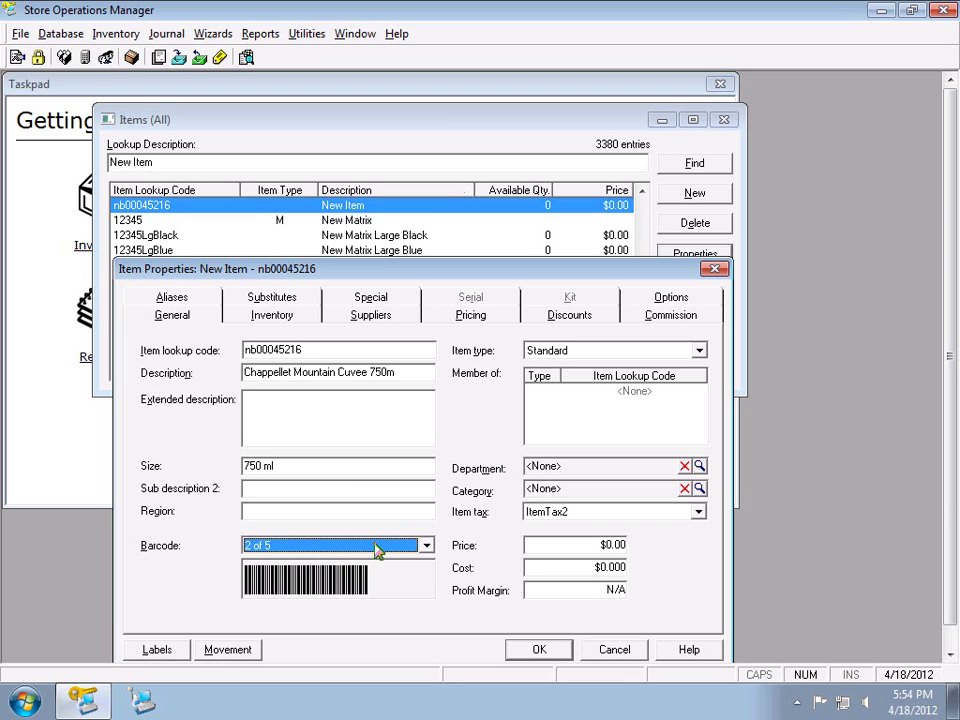
left_click(377, 547)
scroll(395, 567, "up", 1)
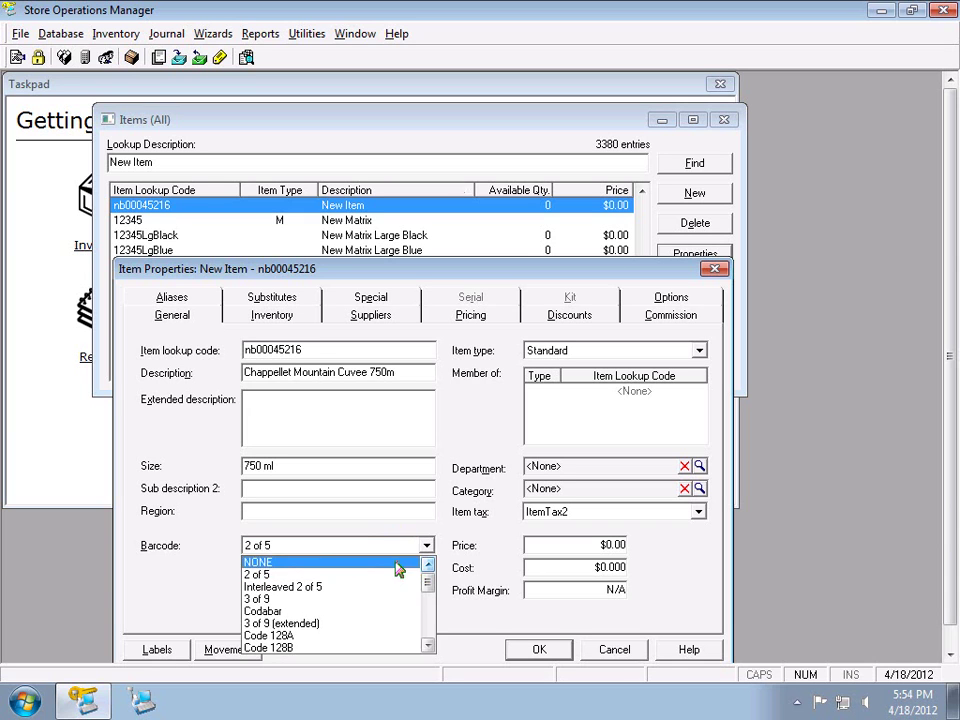
left_click(395, 565)
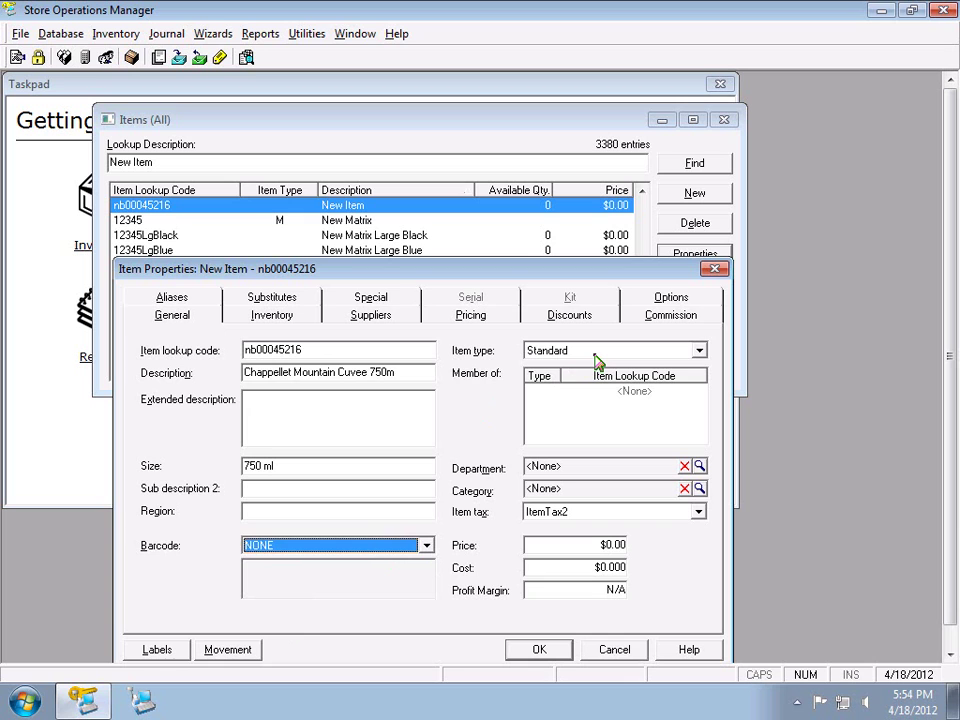
left_click(596, 358)
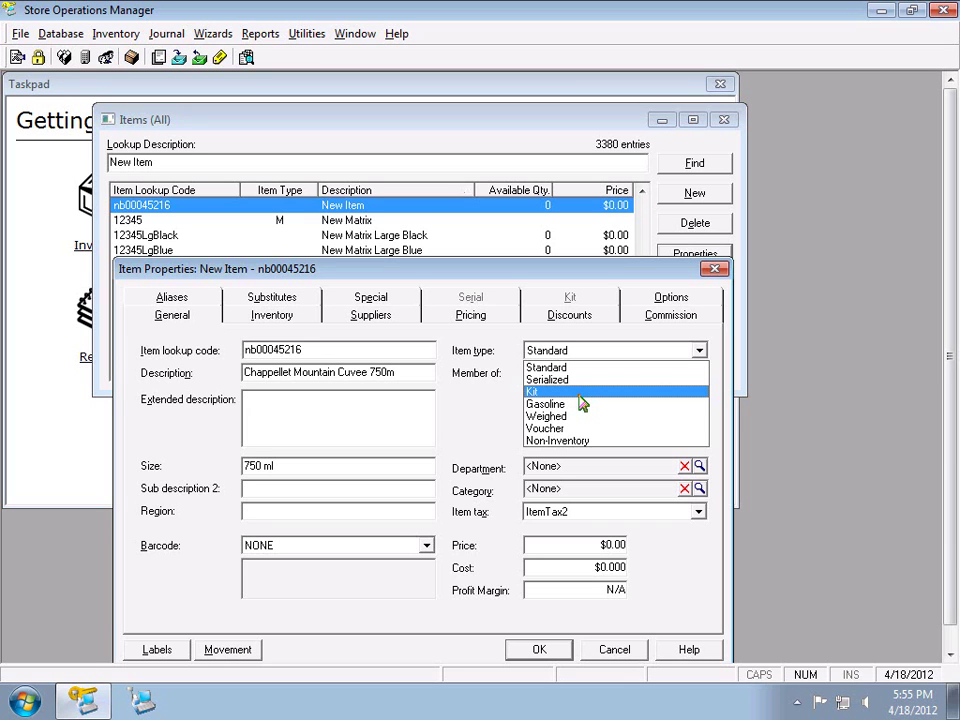
Make the item a Kit and view its empty Kit components page
left_click(578, 395)
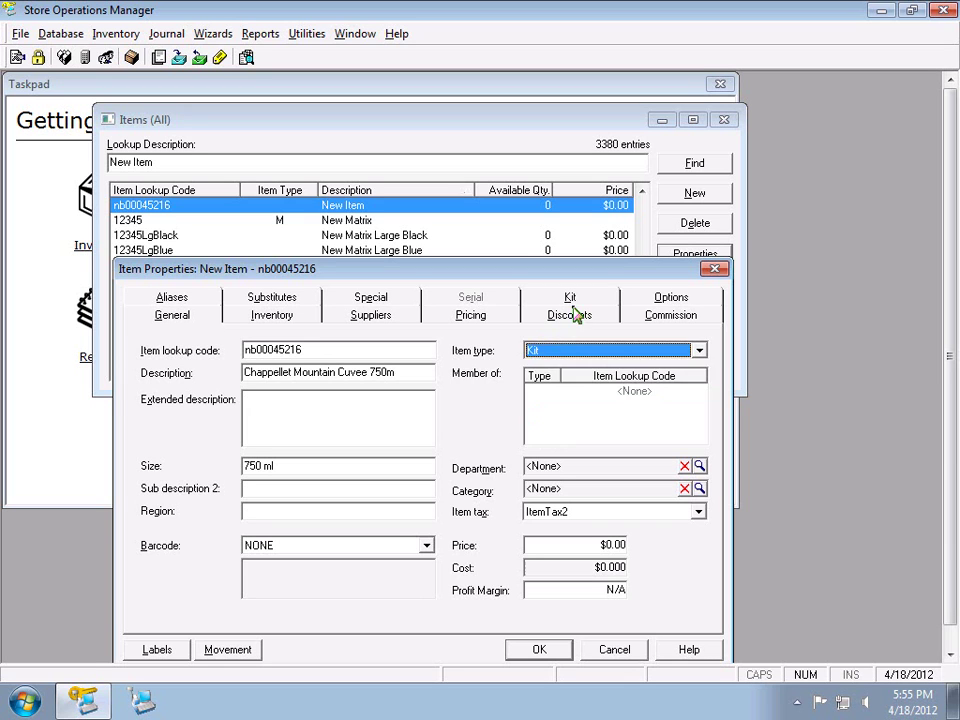
left_click(572, 298)
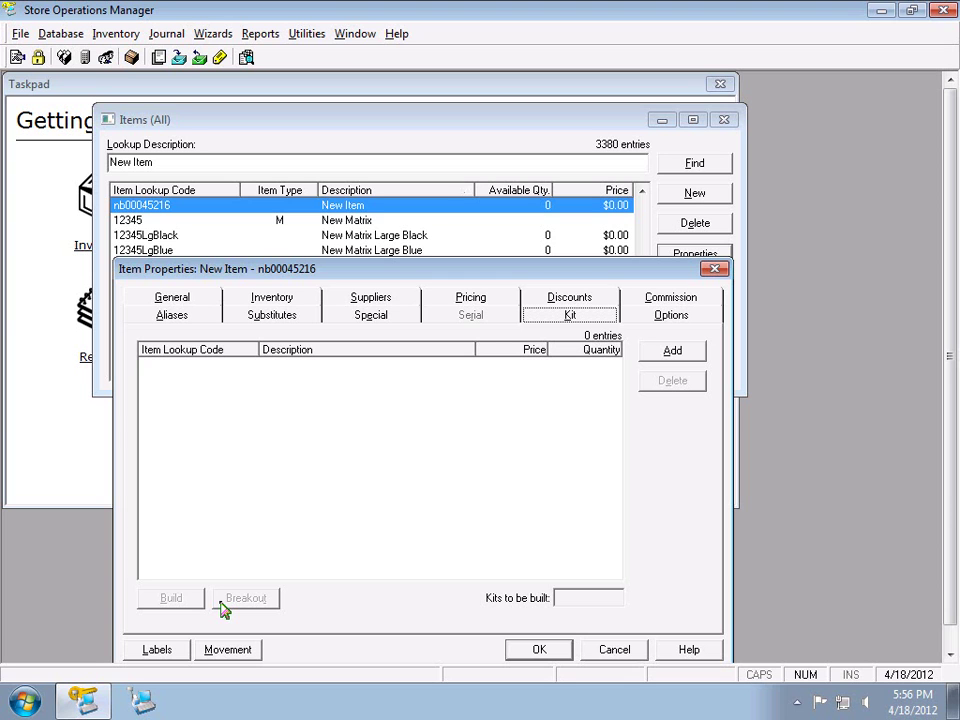
Set the item type back to Standard and assign the Wine department
left_click(199, 298)
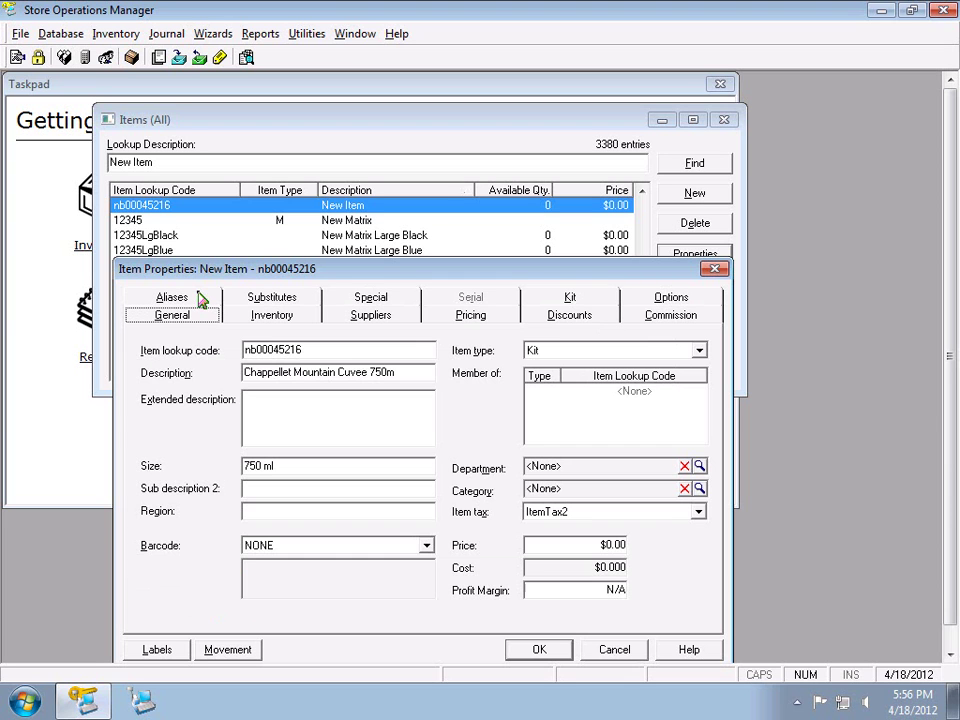
left_click(563, 352)
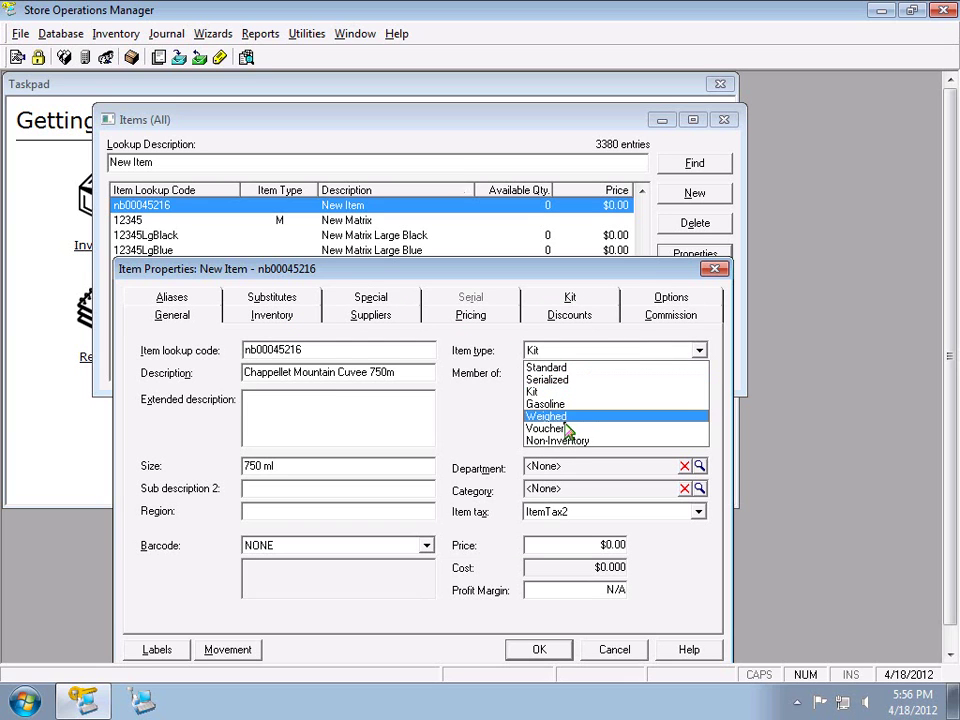
left_click(577, 370)
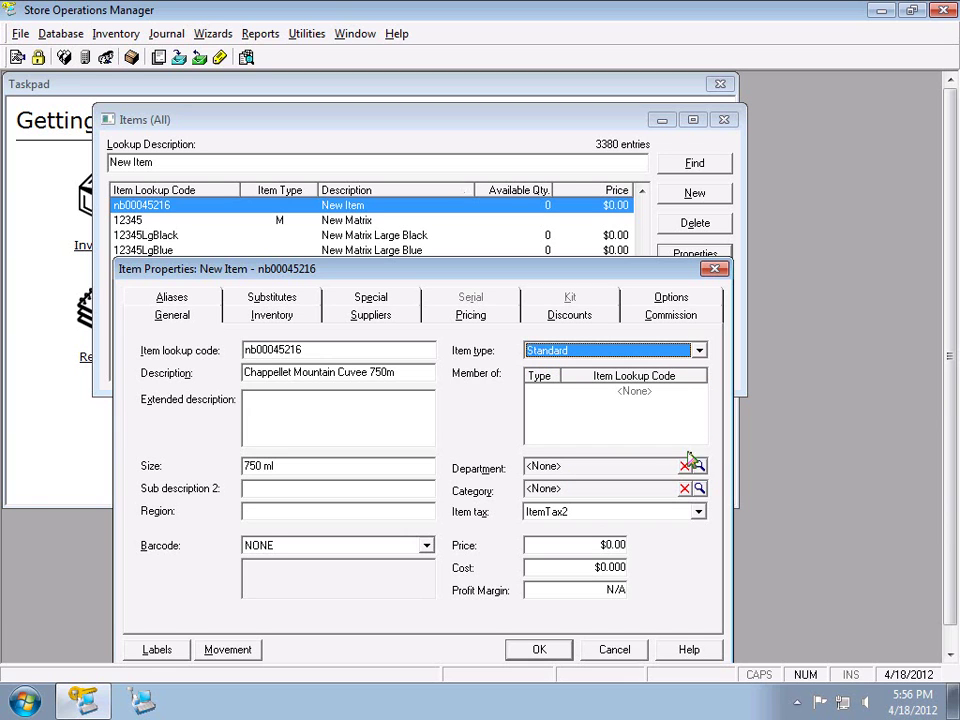
left_click(699, 466)
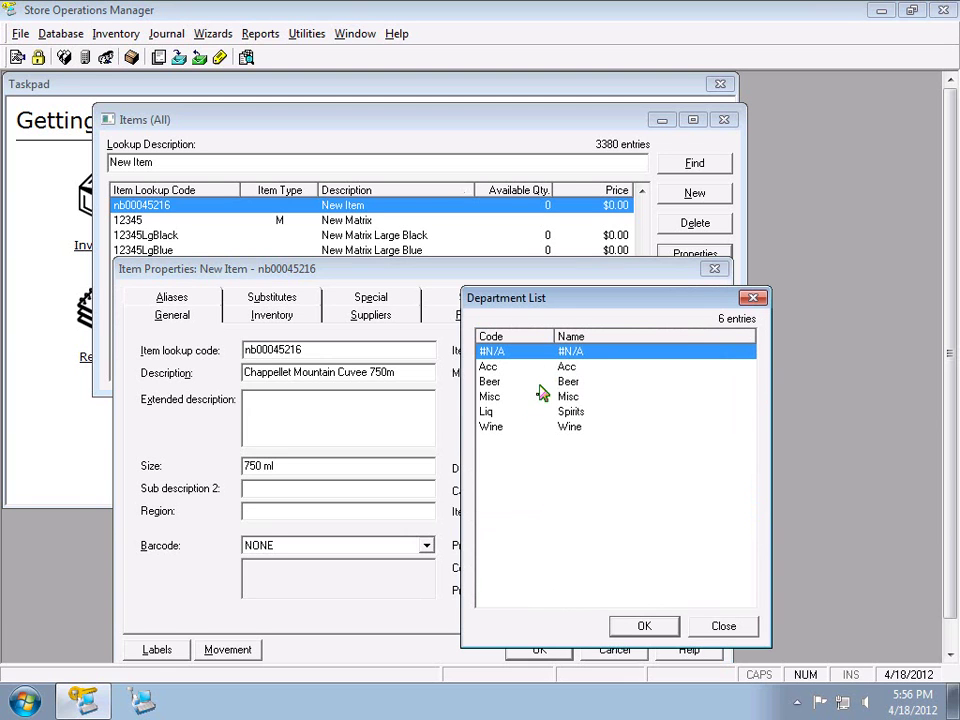
double_click(537, 427)
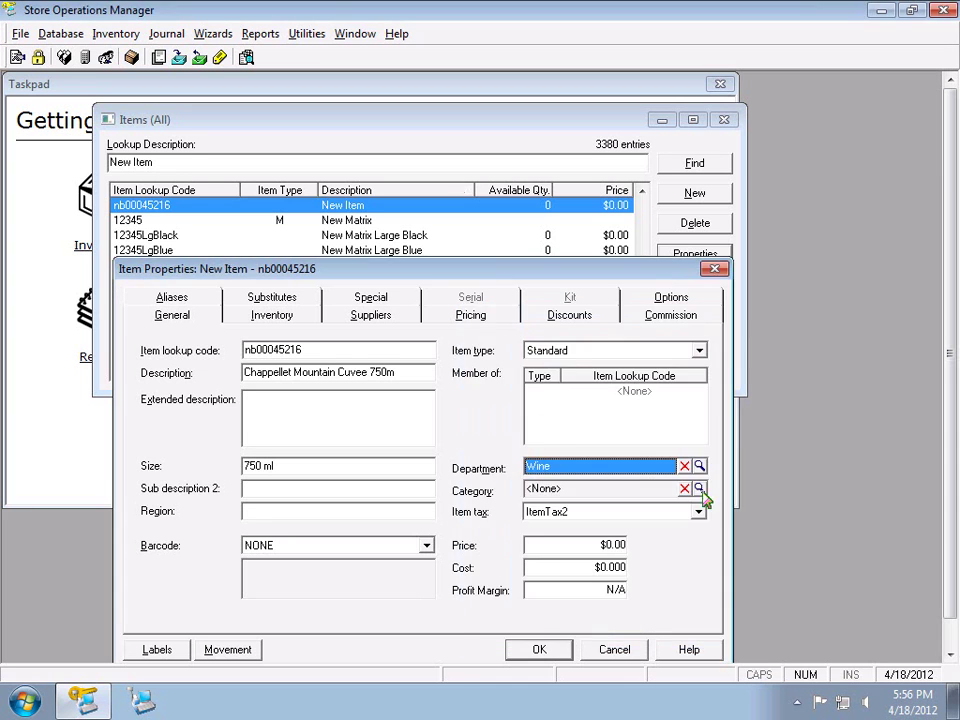
Browse the Wine categories: Cabernet, Merlot and White Zin
left_click(699, 488)
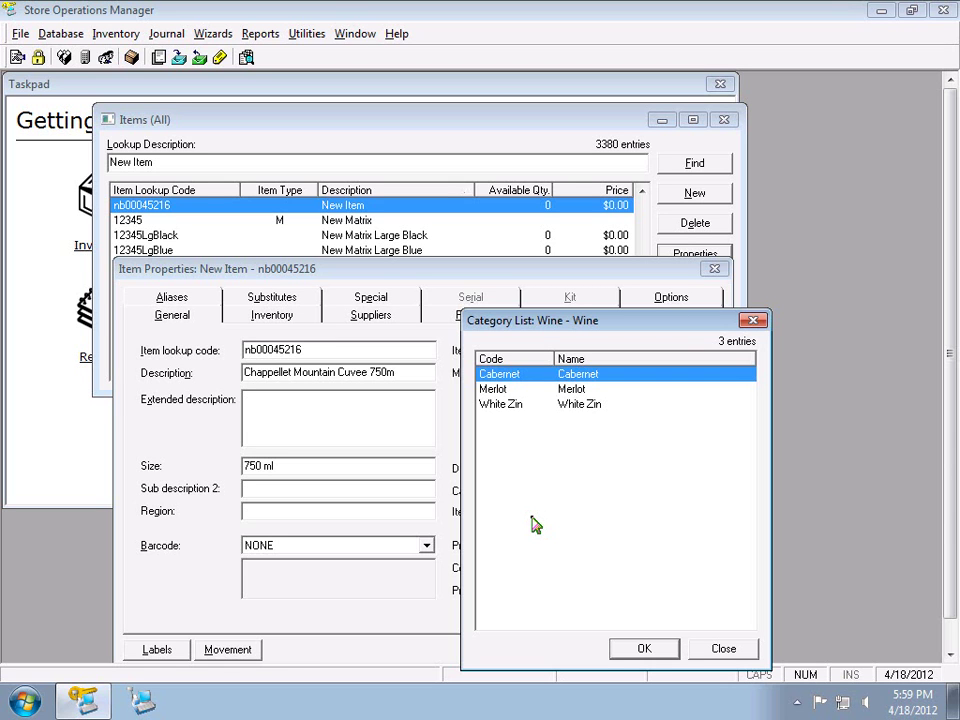
Close the Category List, open Database > Departments & Categories, and select the Wine department
left_click(722, 649)
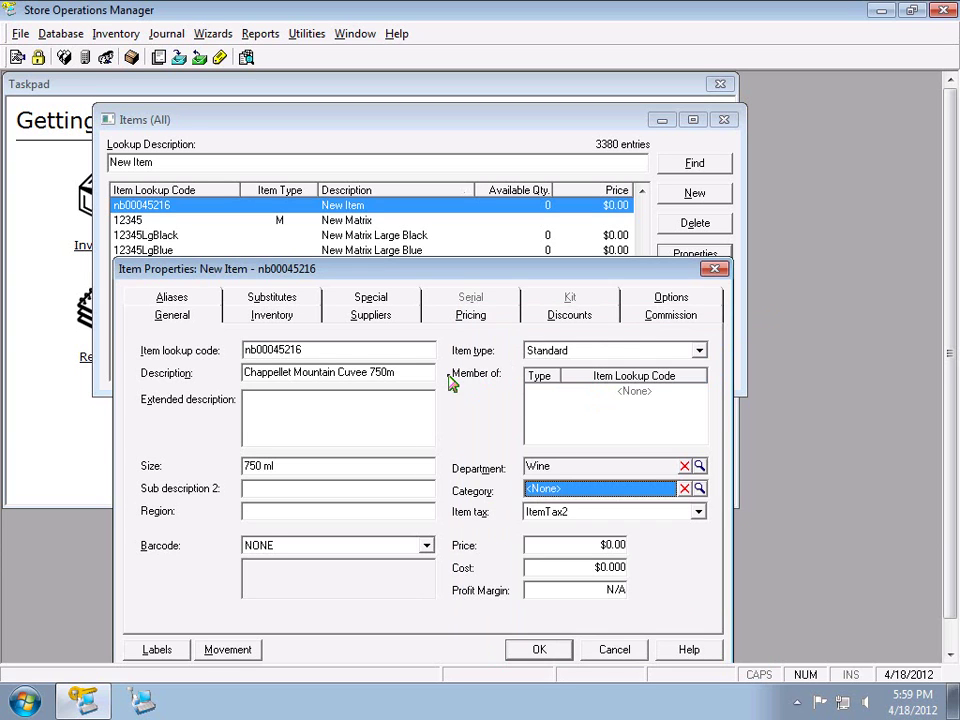
left_click(60, 33)
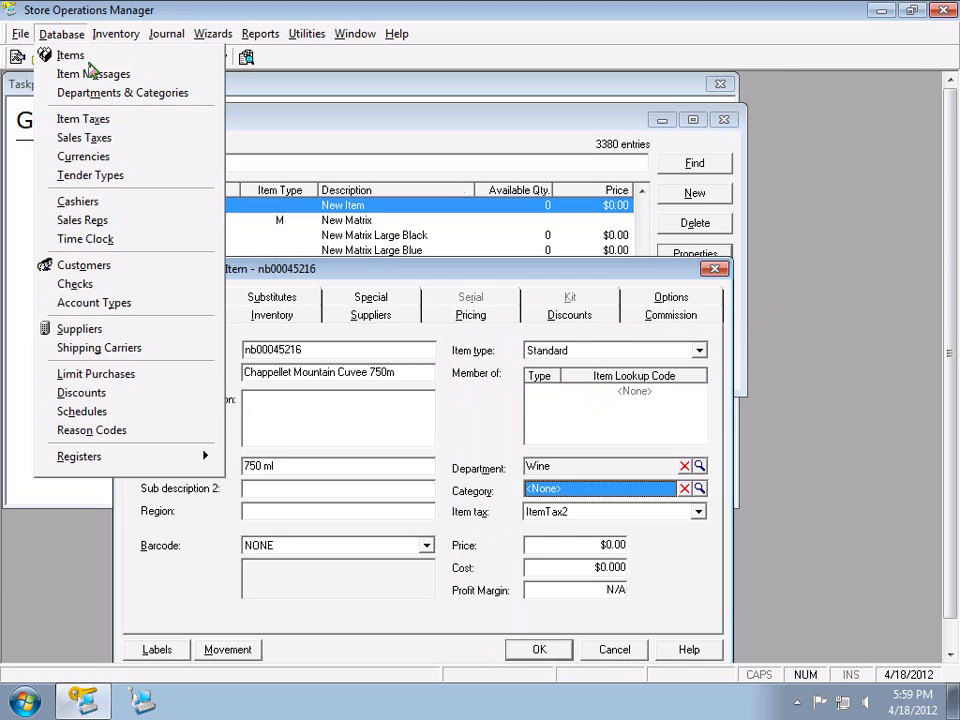
left_click(138, 95)
left_click(200, 229)
left_click(195, 258)
left_click(205, 243)
left_click(209, 216)
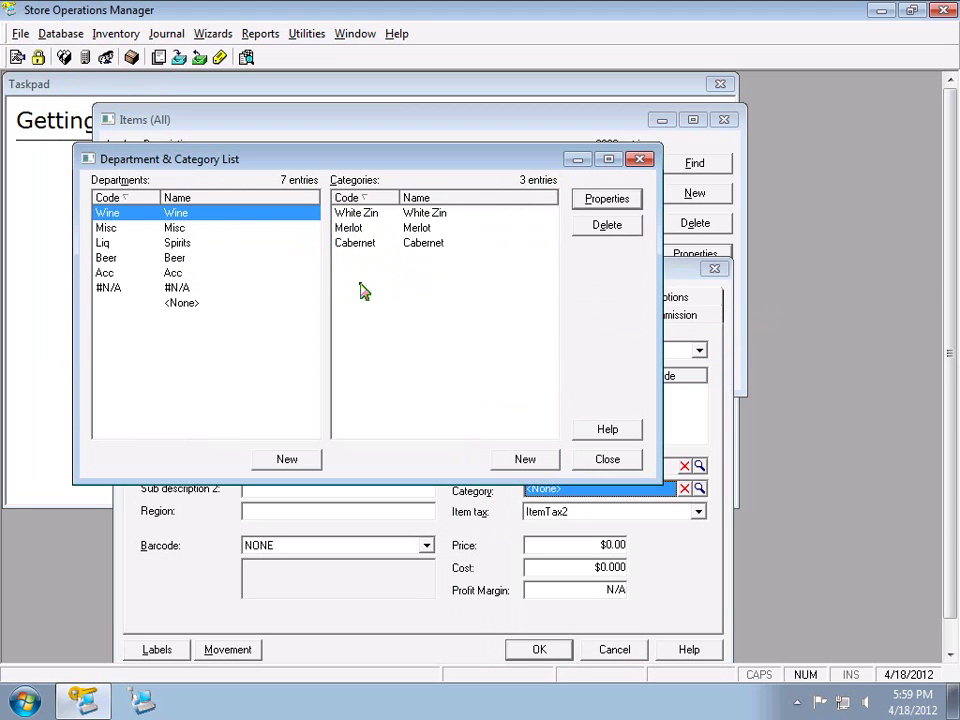
Add a Wine category with name Other and code Other, and try to save it
left_click(521, 457)
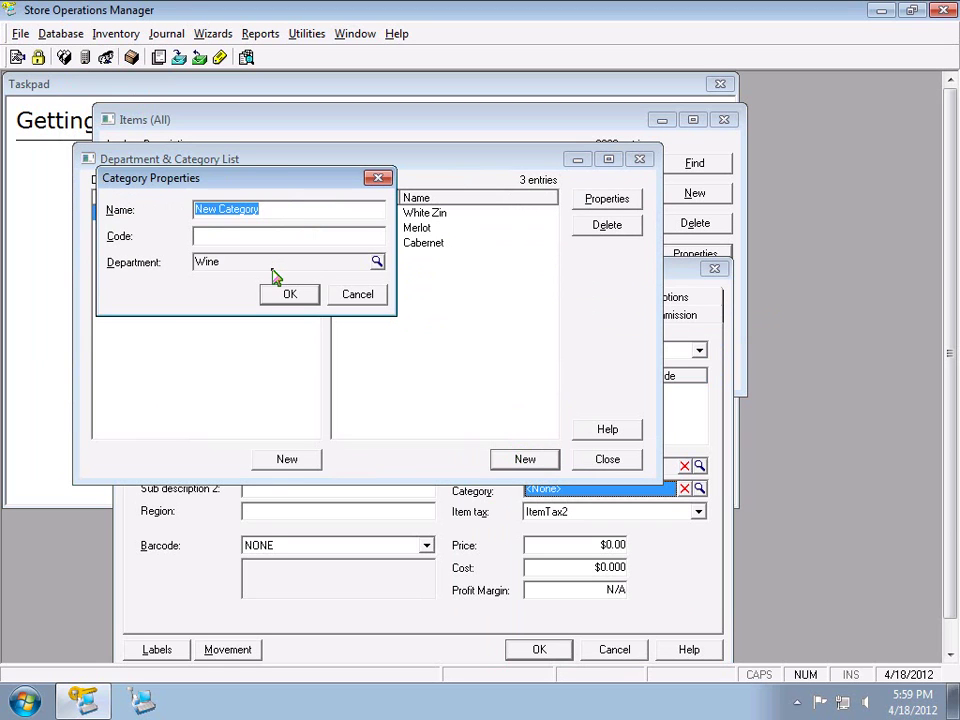
type("Other")
key("Tab")
type("Other")
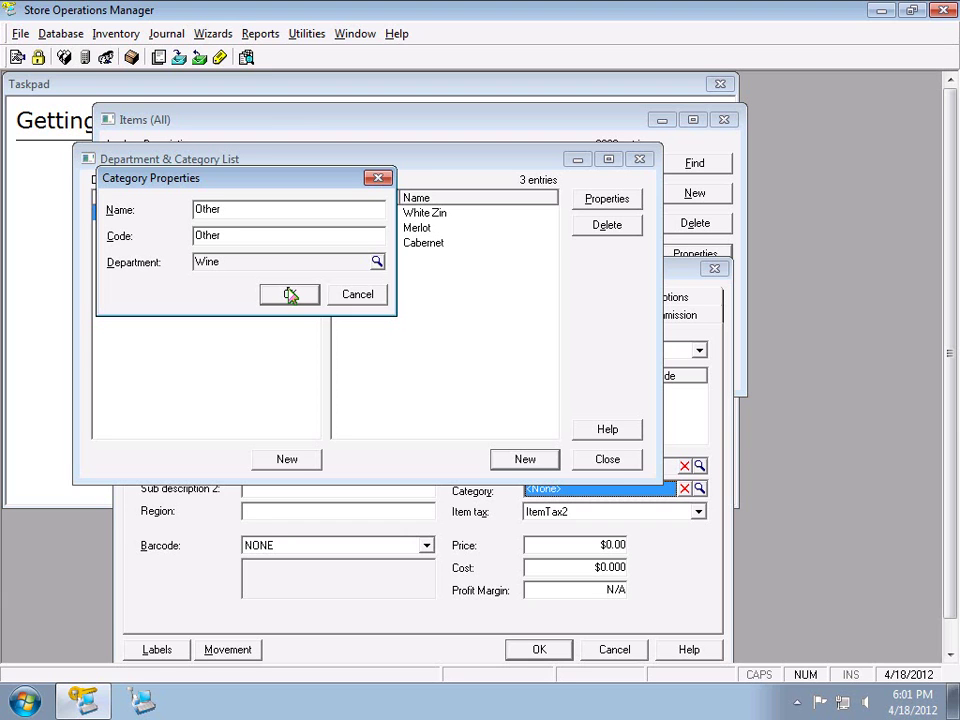
left_click(289, 294)
Rename the category and its code to 'Wine Other', save it, and close the list
left_click(572, 424)
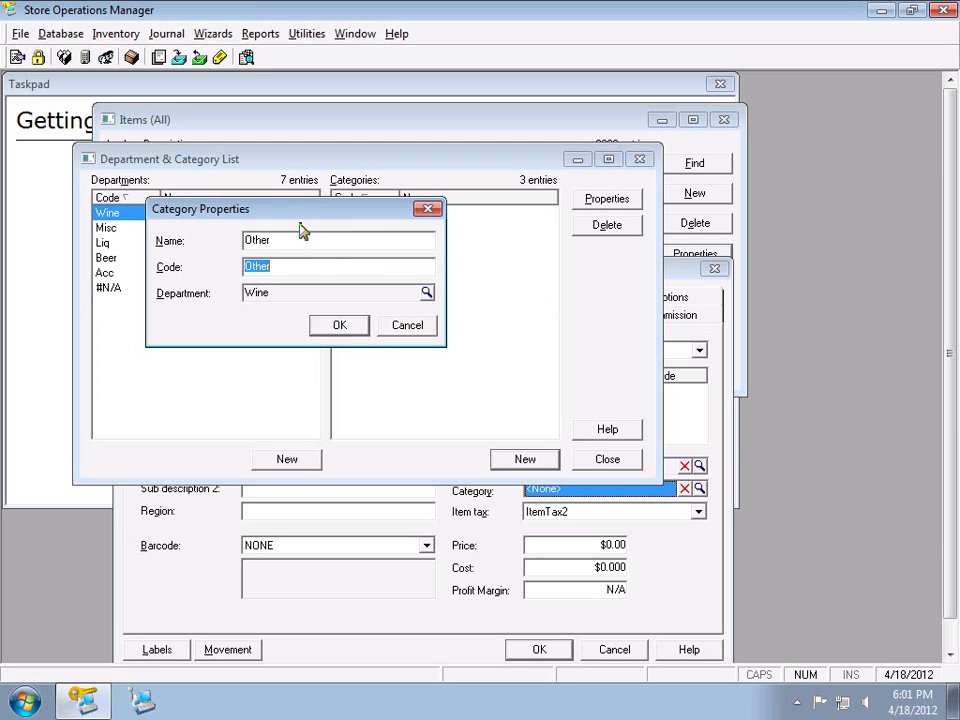
left_click_drag(343, 220, 538, 294)
double_click(441, 316)
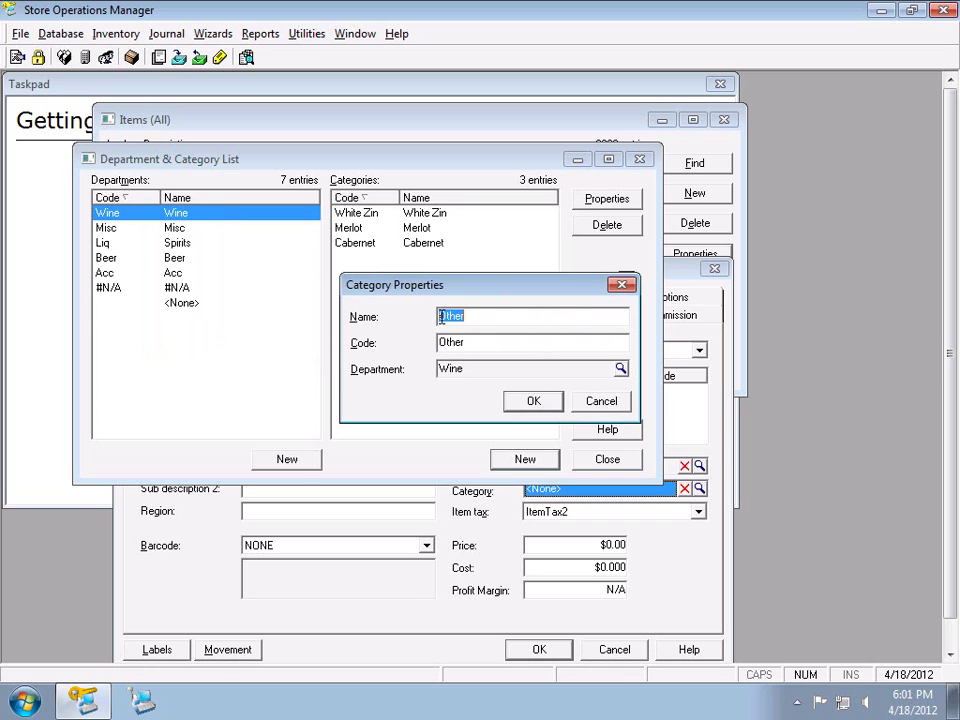
left_click(441, 316)
type("Wine")
double_click(439, 342)
left_click(439, 342)
type("Wine")
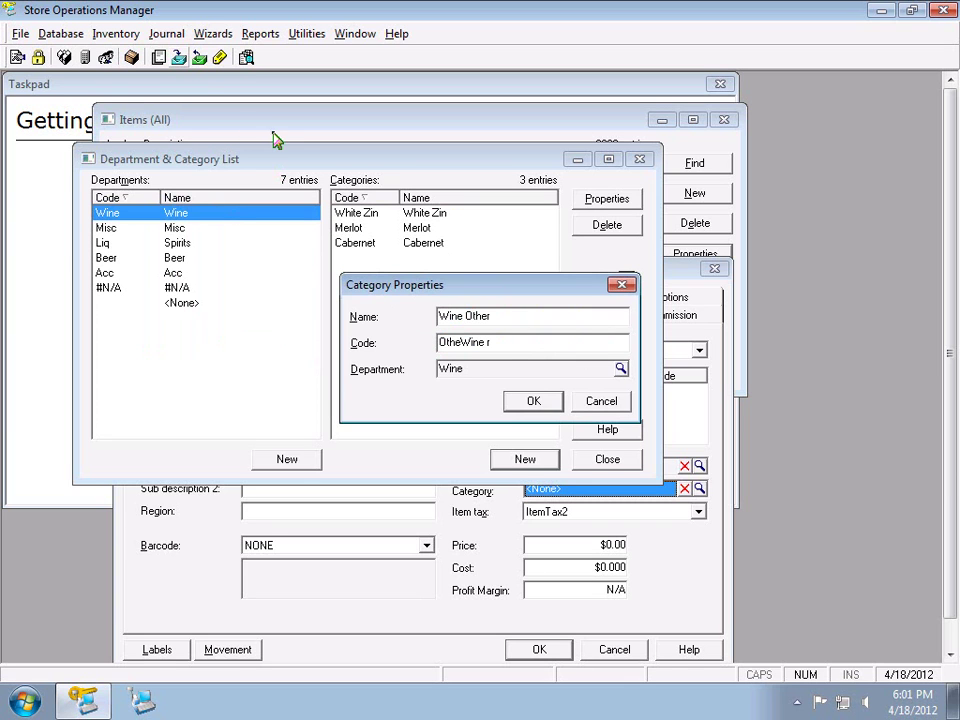
left_click_drag(497, 345, 370, 342)
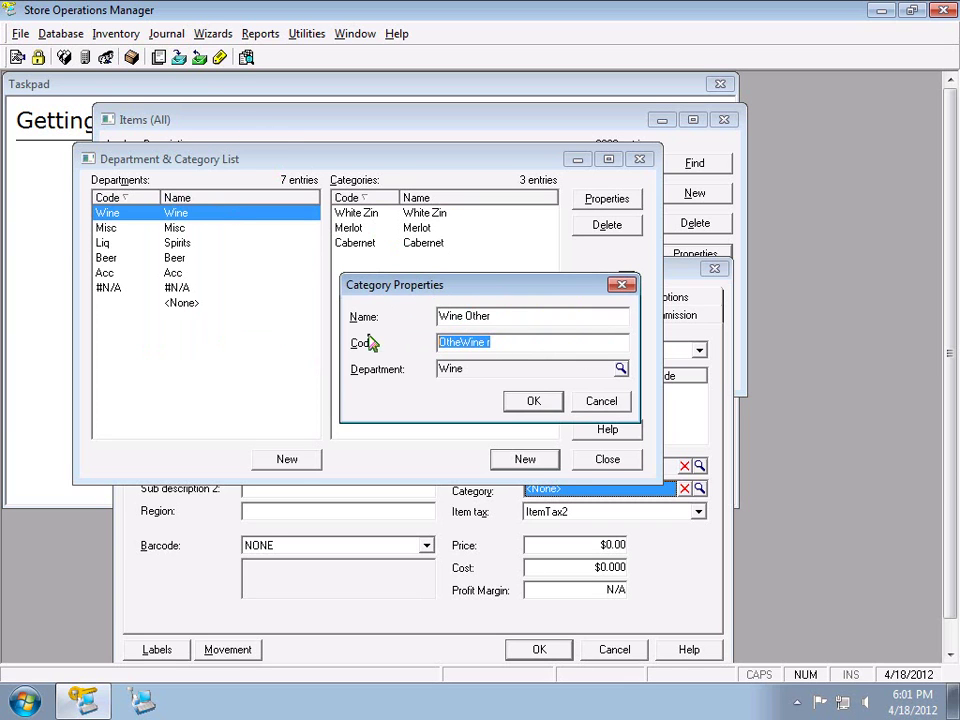
type("Wine Other")
left_click(533, 400)
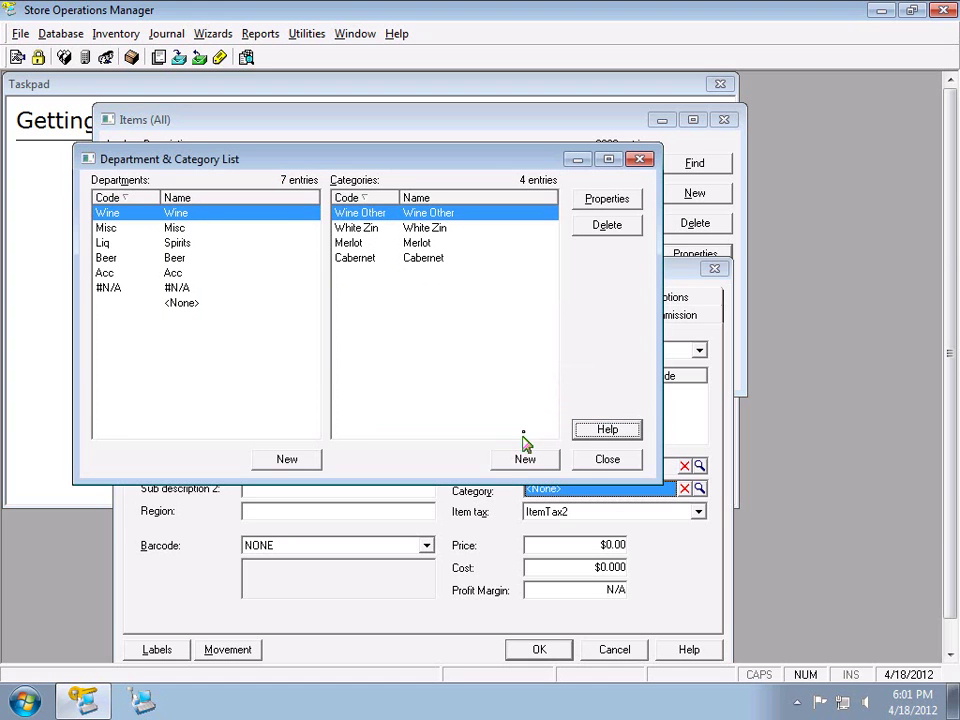
left_click(590, 462)
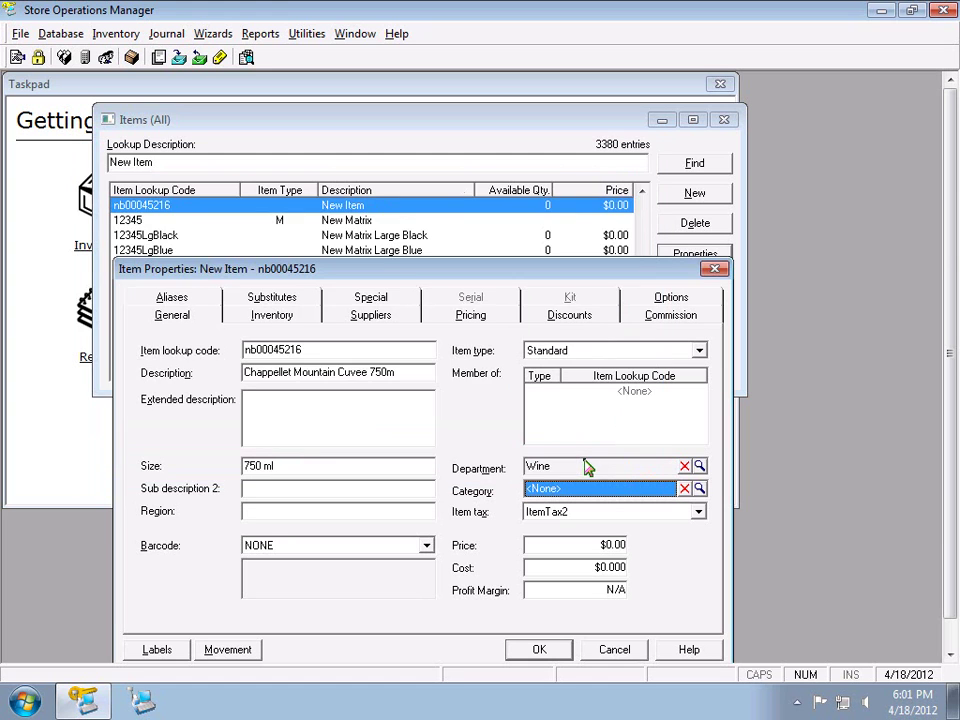
Set the item's category to Wine Other and its item tax to ItemTax2
left_click(700, 489)
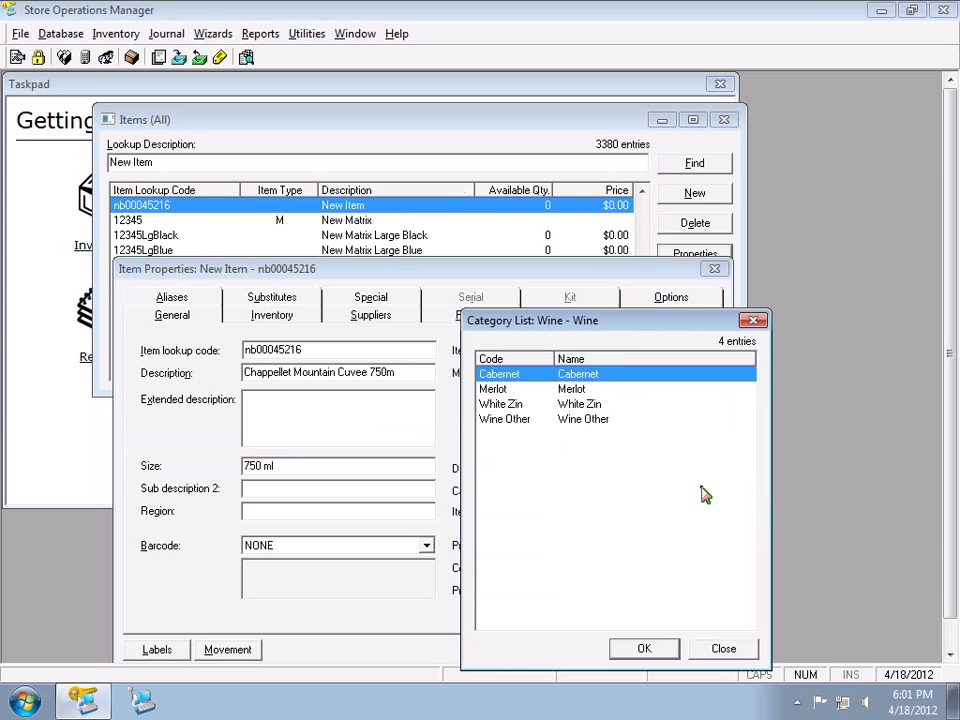
double_click(596, 420)
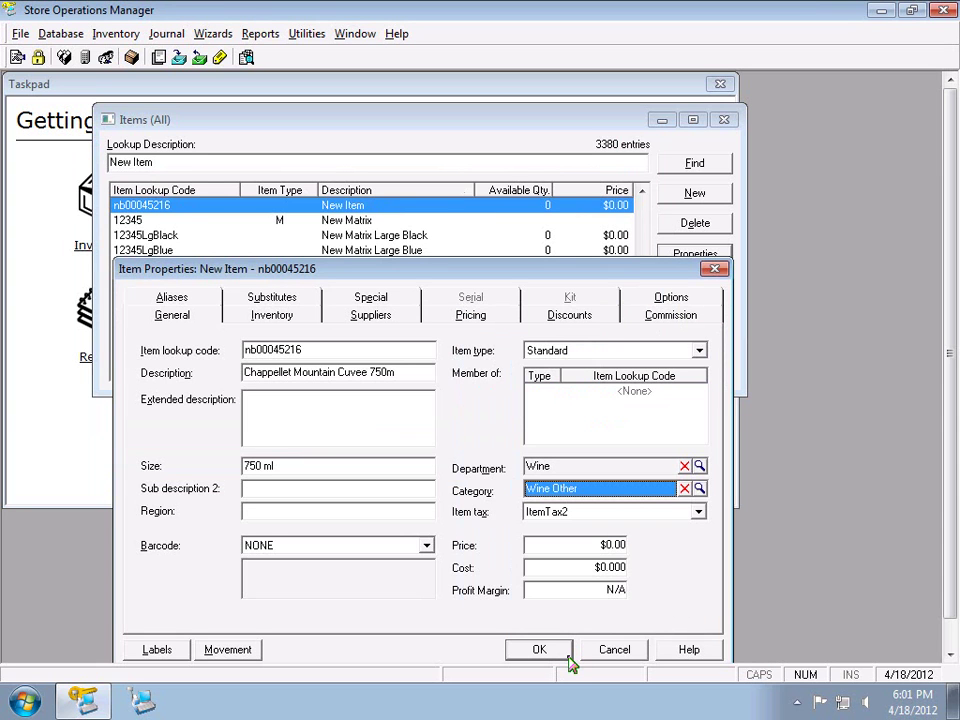
left_click(636, 514)
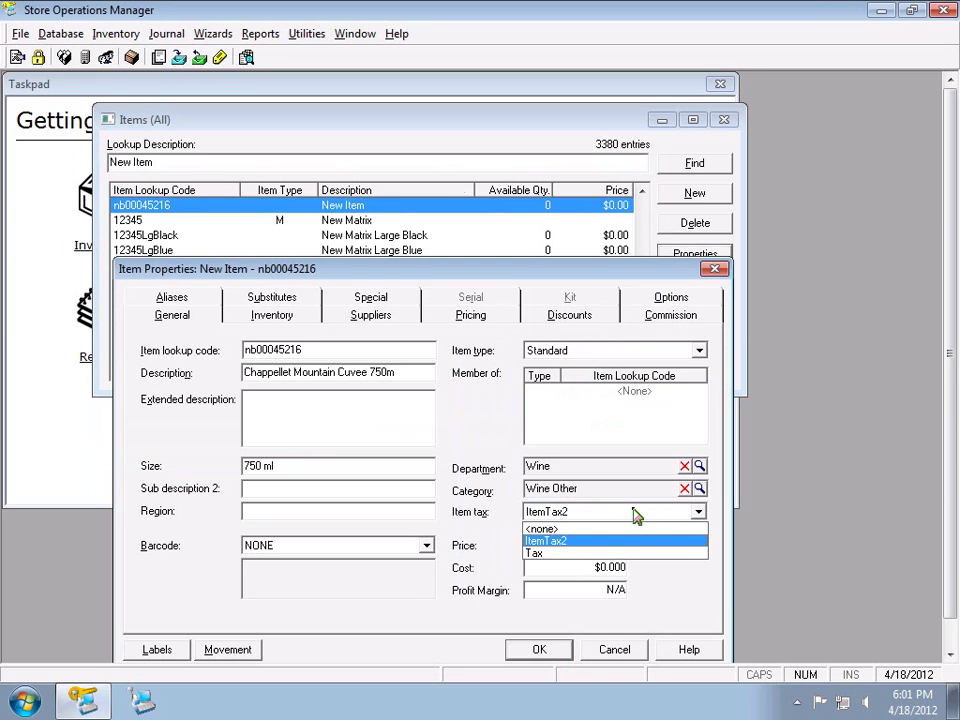
key("Up")
key("Return")
left_click(636, 514)
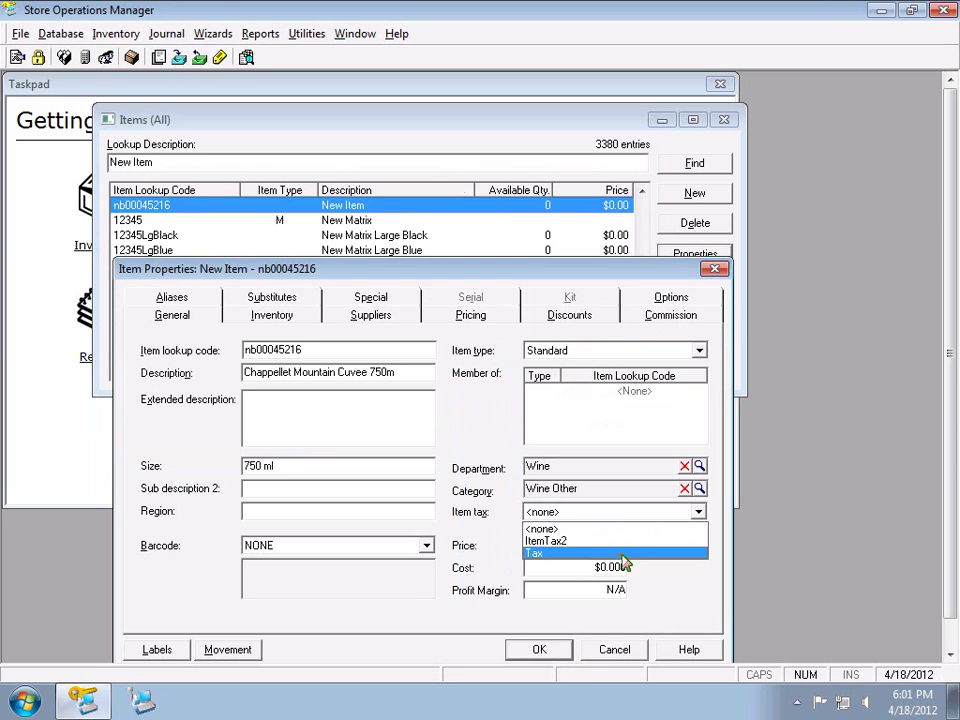
left_click(608, 542)
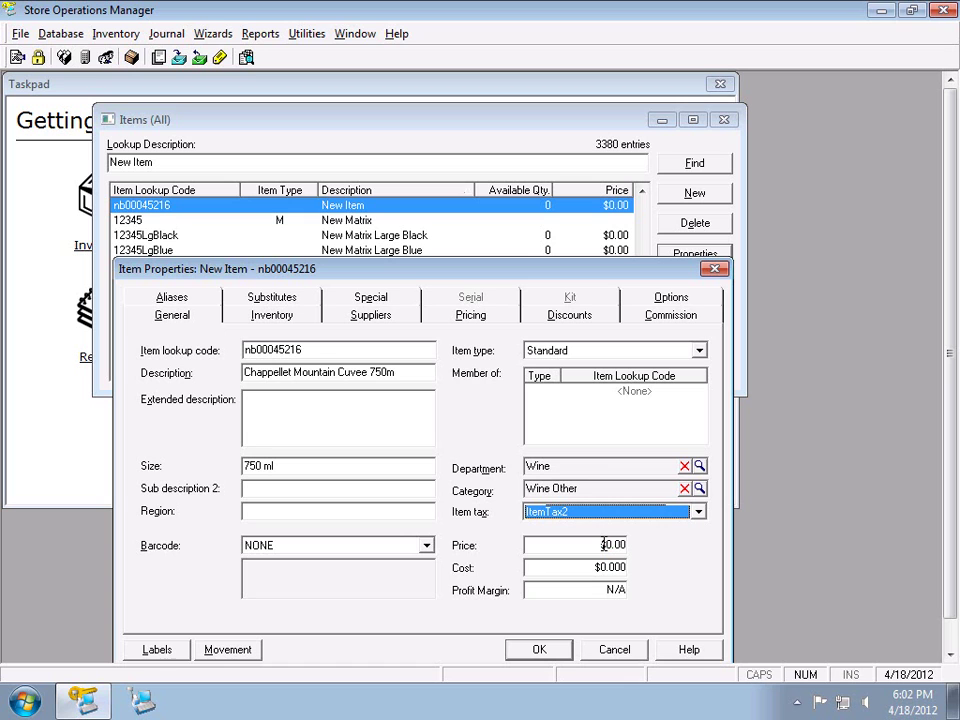
Enter a $12.99 price and a $10.00 cost, giving a 23.018% profit margin
left_click(603, 544)
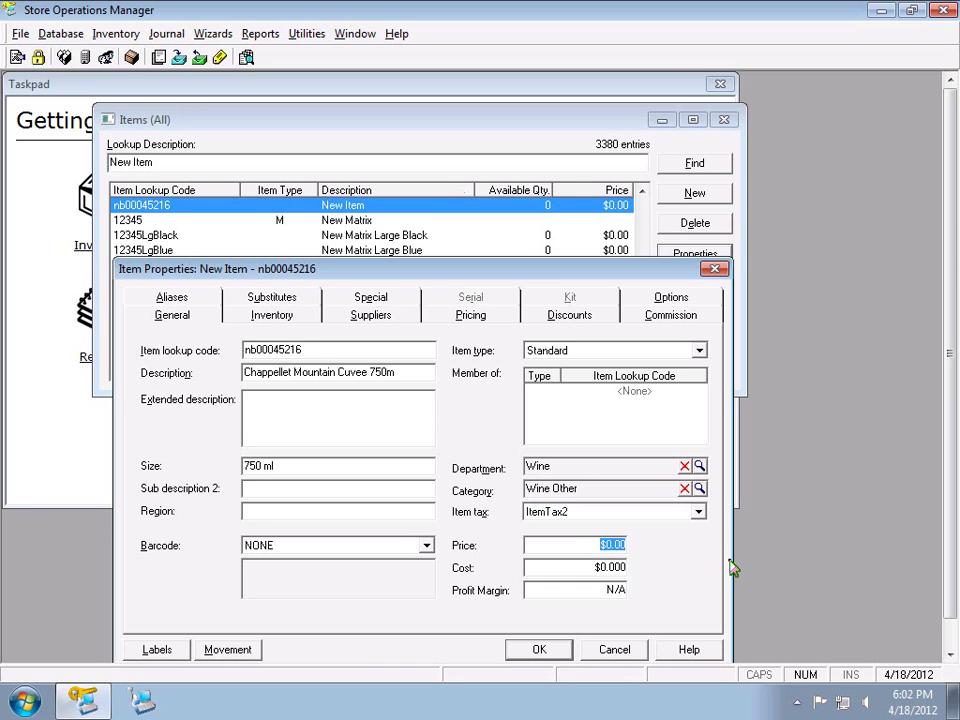
type("12.99")
left_click(564, 567)
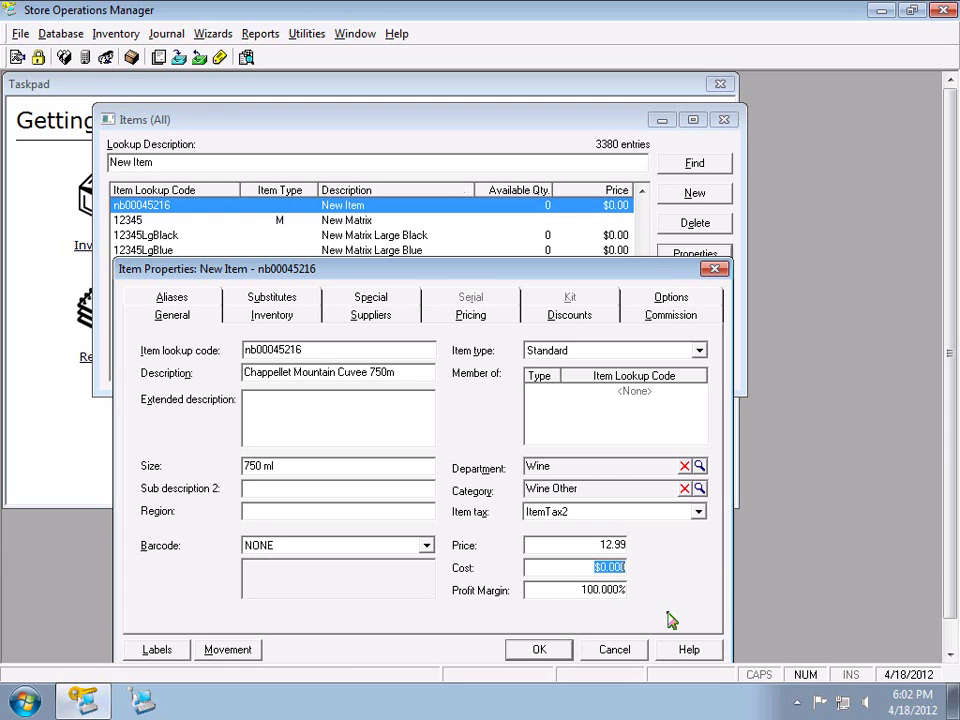
type("10.00")
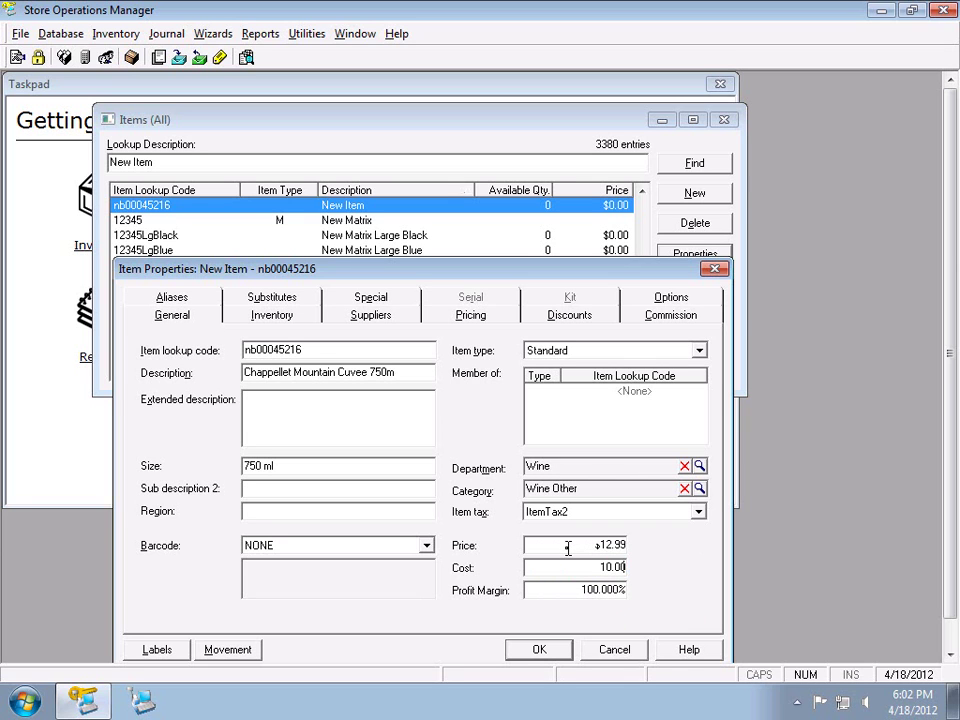
left_click(567, 548)
Zero the price and enter a 25% profit margin so the price recalculates
type("0")
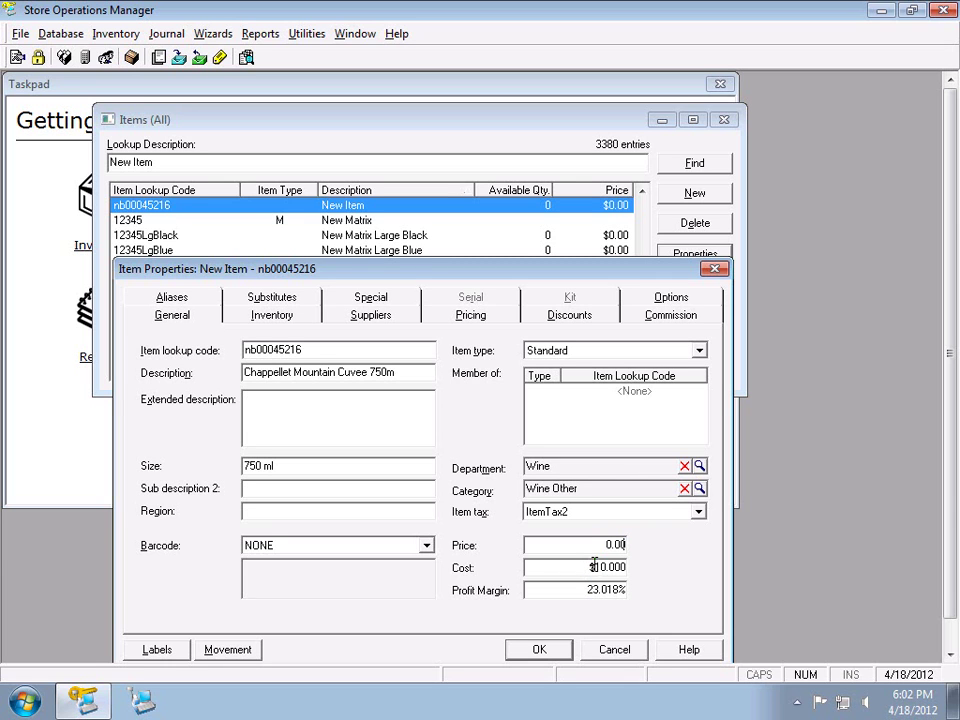
left_click(590, 567)
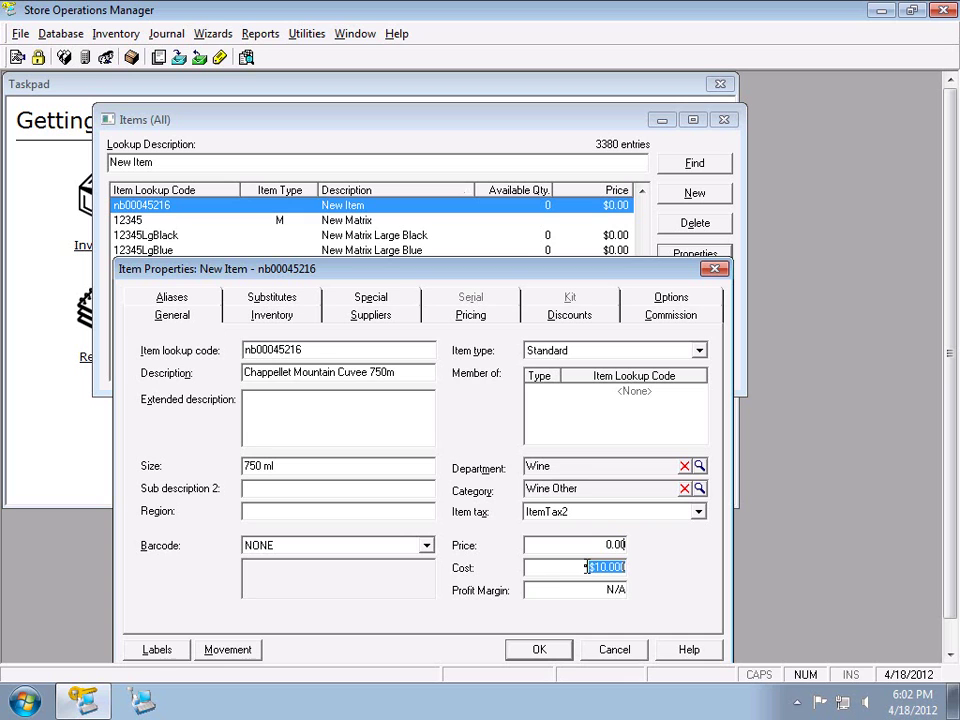
left_click(590, 588)
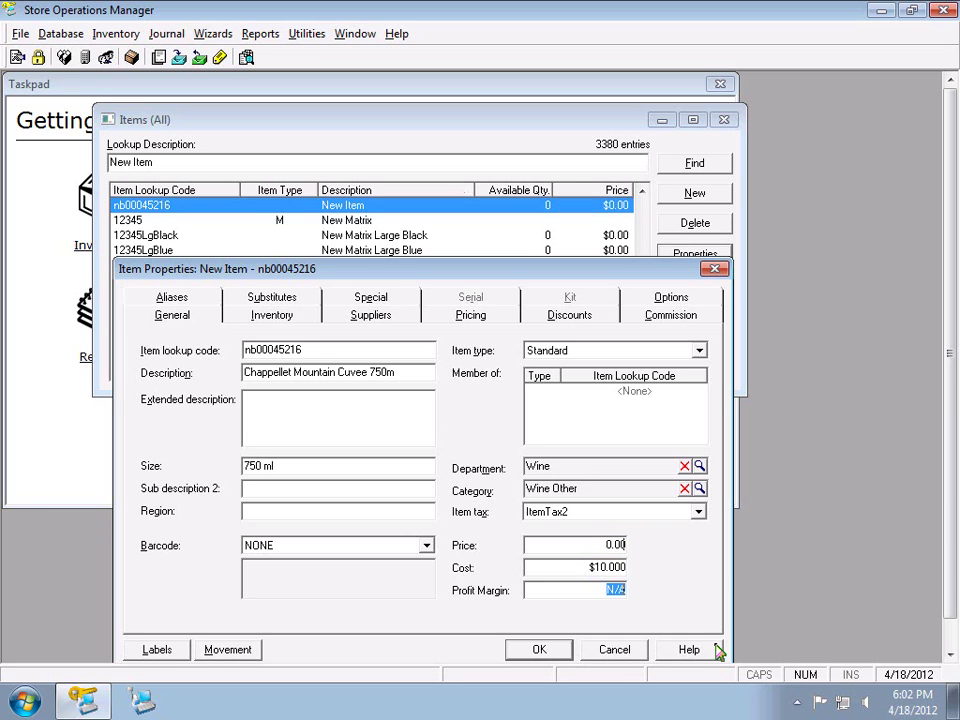
type("25")
left_click(572, 575)
Overwrite the price with $13.49, giving a 25.871% margin on the $10.000 cost
left_click(606, 546)
type("13.49")
left_click(593, 568)
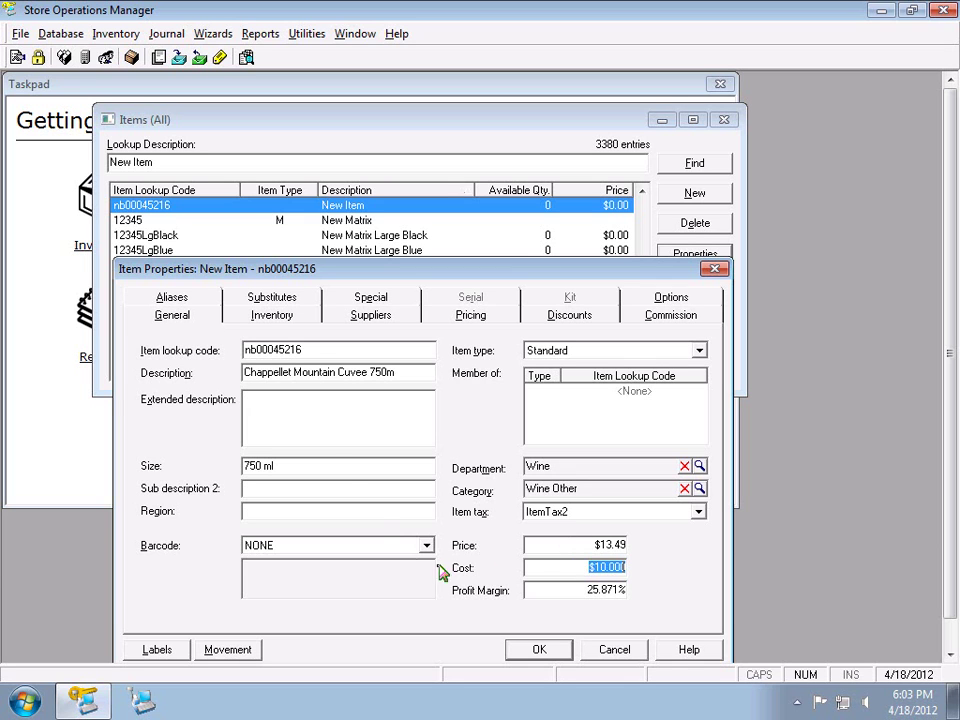
Show the item's Inventory page and select the On hand quantity field, still 0
left_click(278, 318)
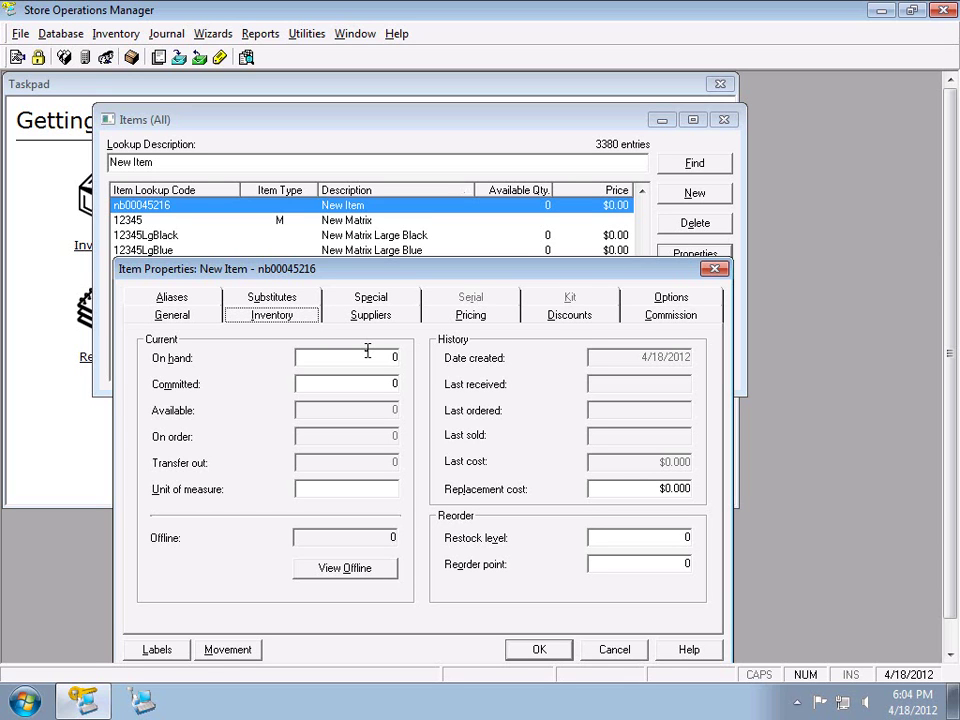
left_click(185, 318)
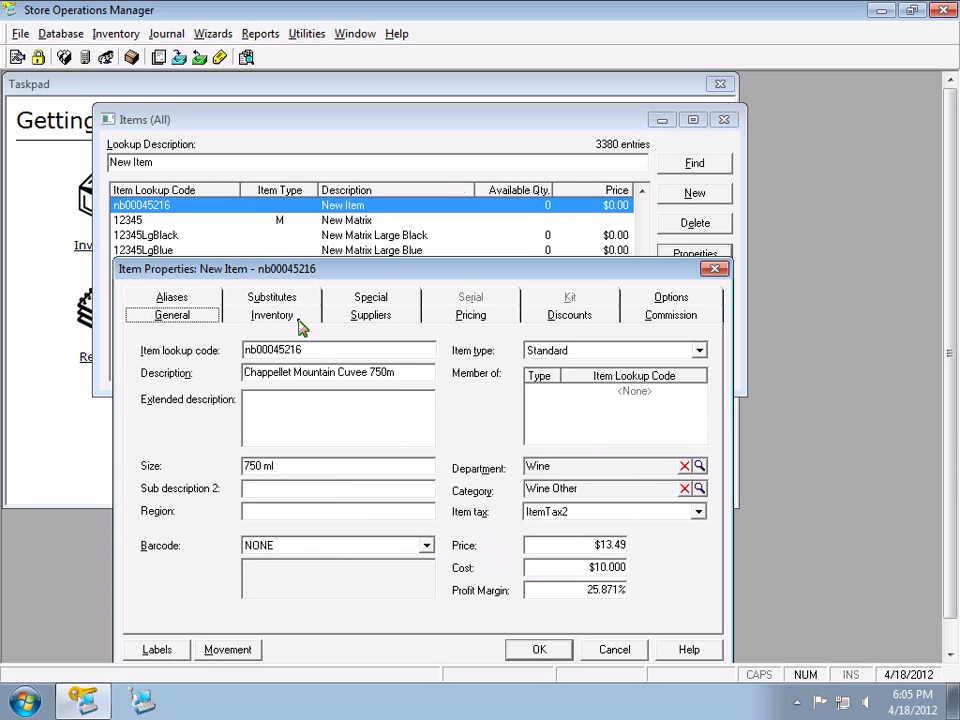
left_click(293, 318)
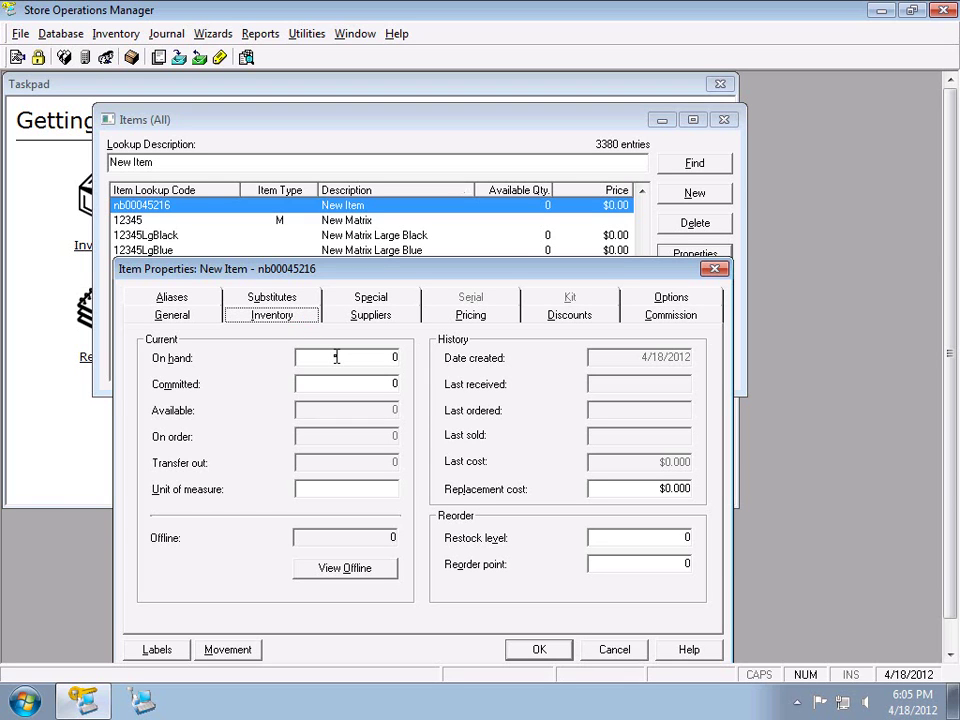
left_click(336, 357)
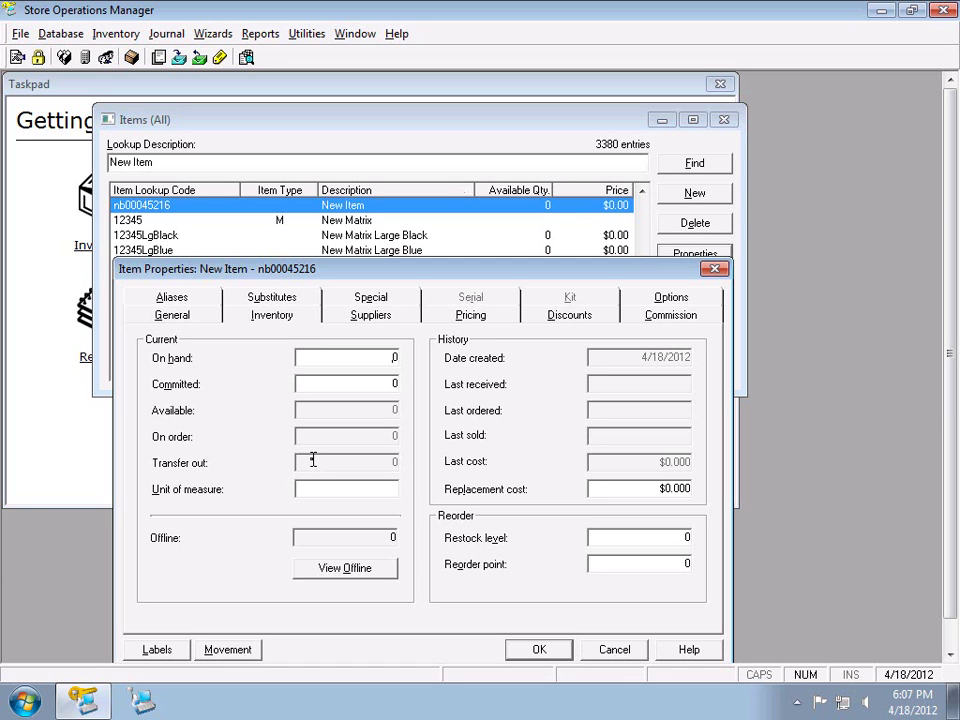
Step through the Replacement cost, Offline quantity and Restock level stock fields
key("Tab")
key("Tab")
key("Tab")
left_click(636, 487)
left_click(381, 540)
double_click(381, 540)
double_click(602, 542)
Set the reorder point to 6 and the restock level to 15
left_click(669, 561)
type("6")
left_click(670, 540)
type("15")
left_click(638, 562)
type("6")
Try the values 2, 5 and 30 in the On hand quantity field
left_click(392, 357)
type("2")
type("5")
type("30")
Add Johnson Brothers as primary supplier and Griggs Cooper as a second supplier
left_click(378, 318)
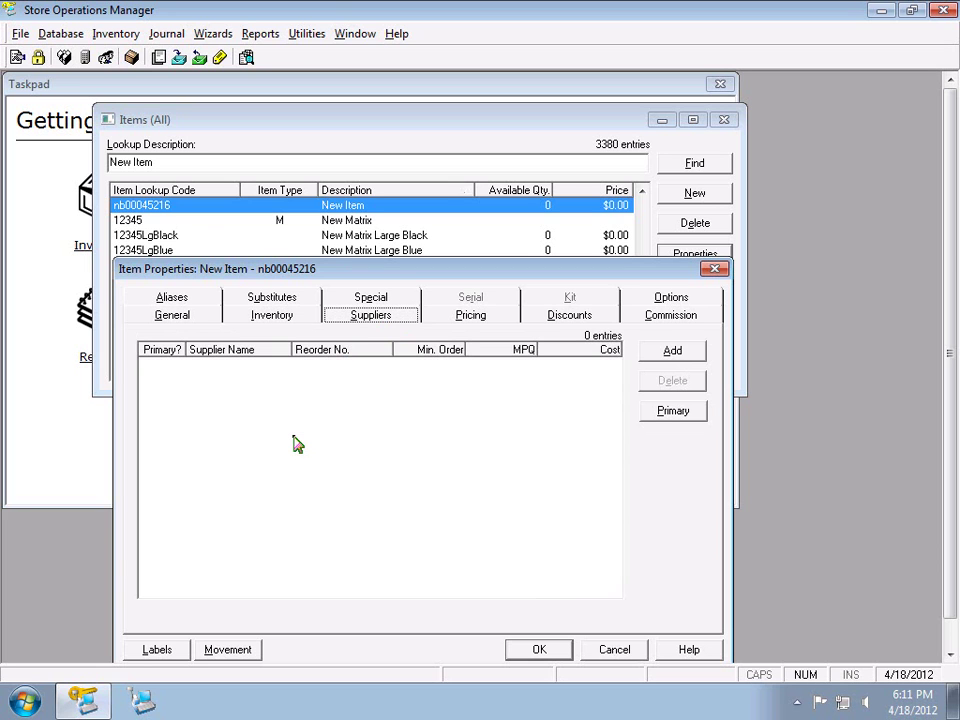
left_click(660, 356)
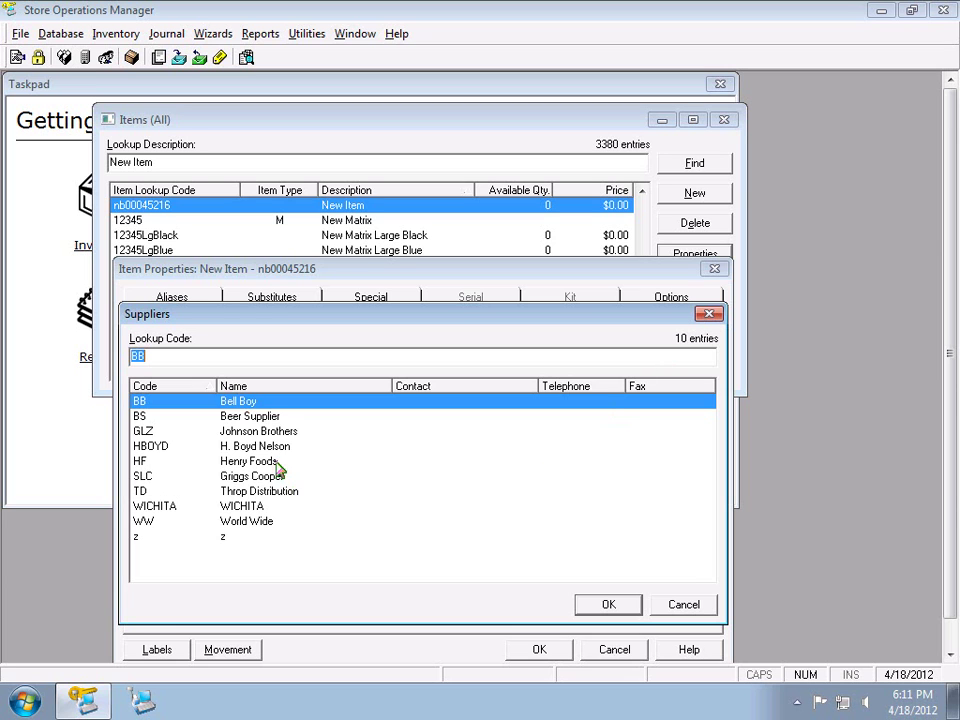
double_click(262, 433)
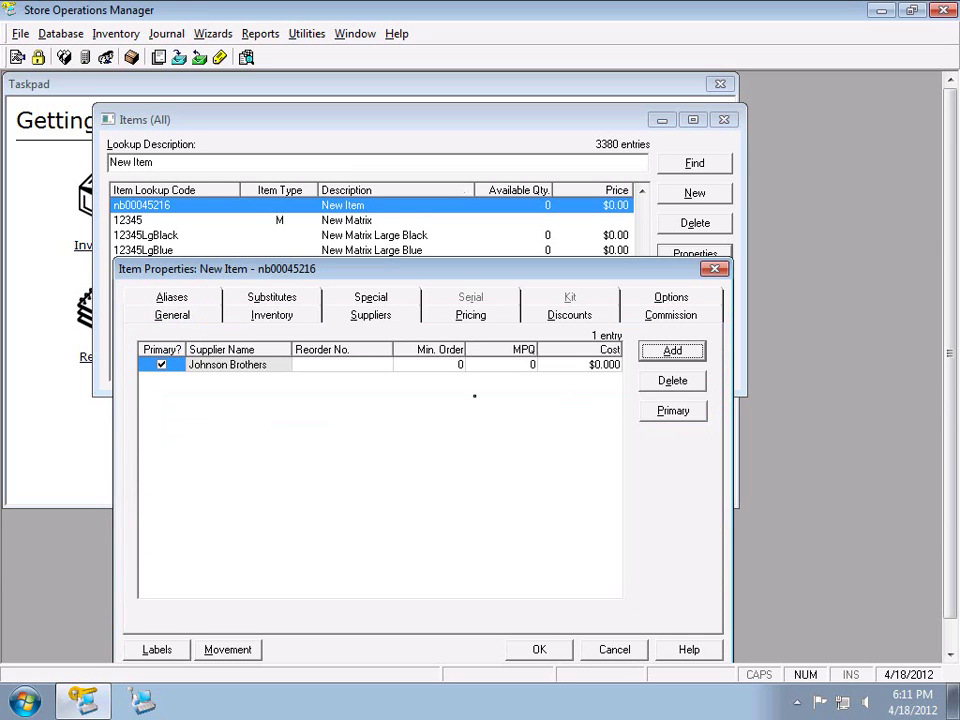
left_click(690, 351)
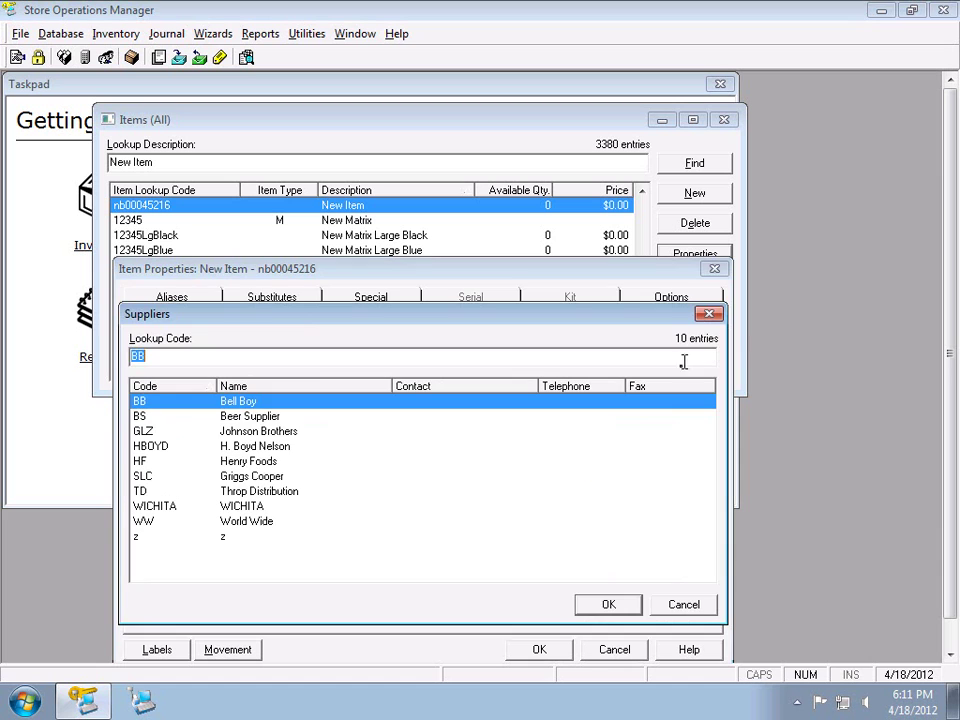
double_click(274, 476)
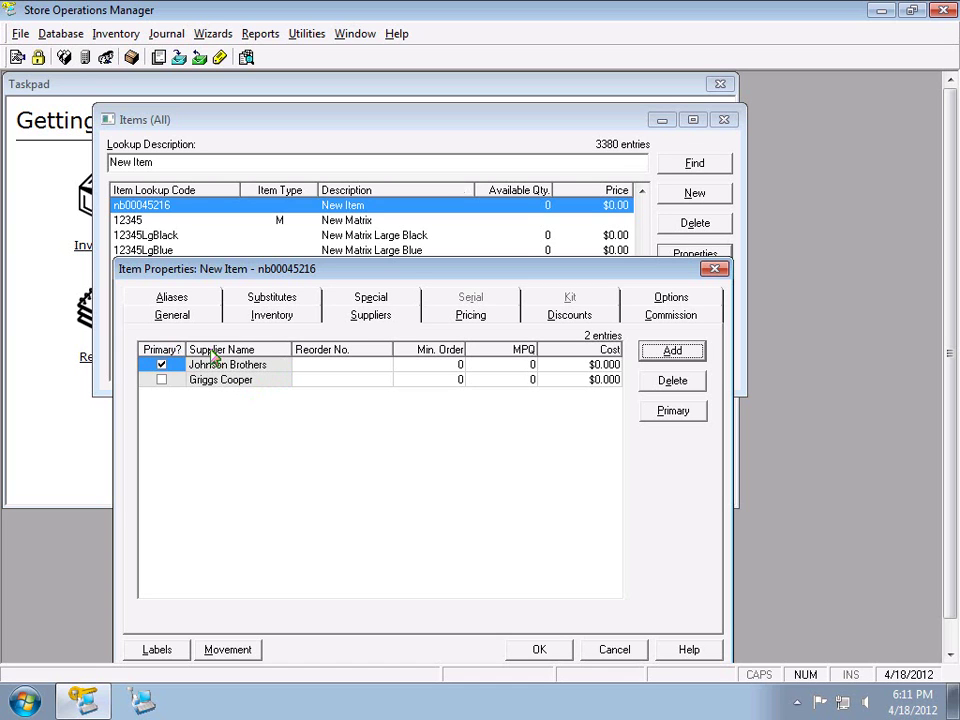
left_click(315, 368)
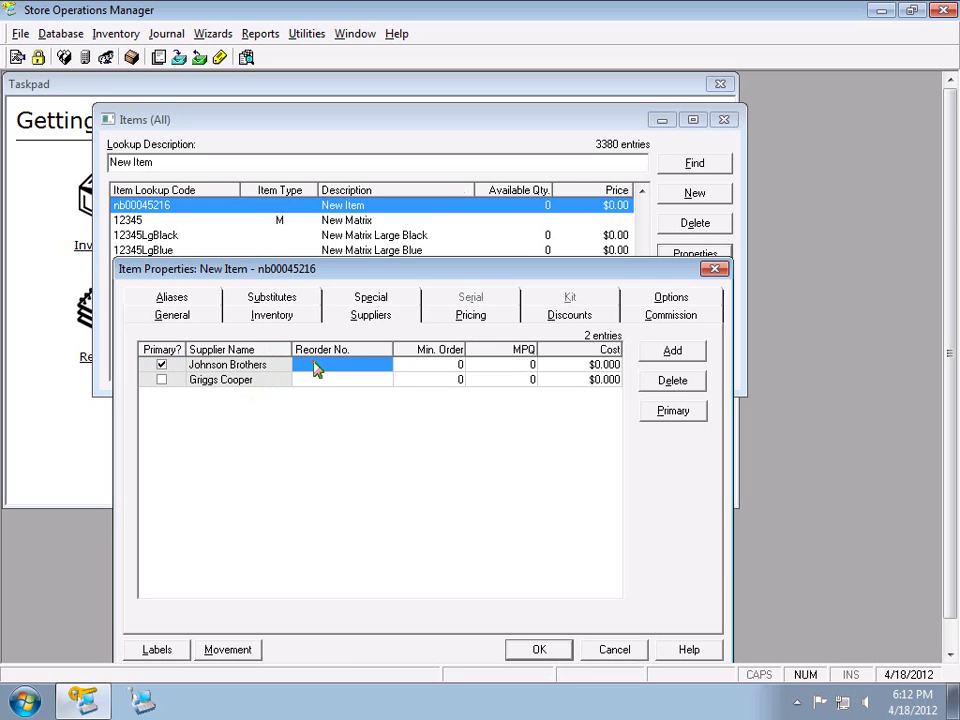
left_click(187, 314)
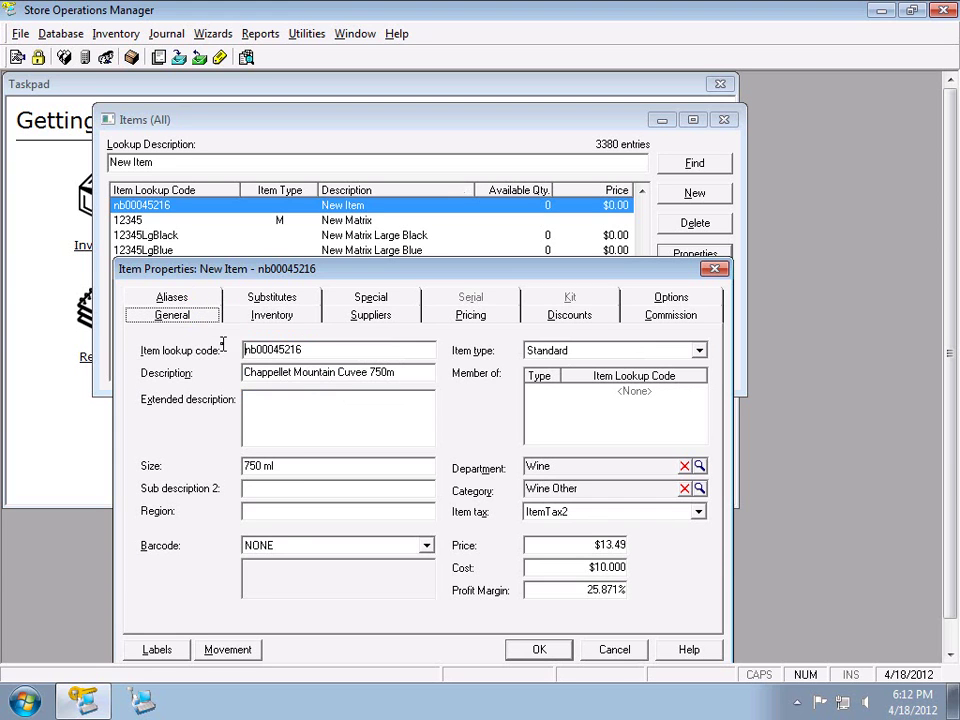
left_click_drag(335, 349, 120, 343)
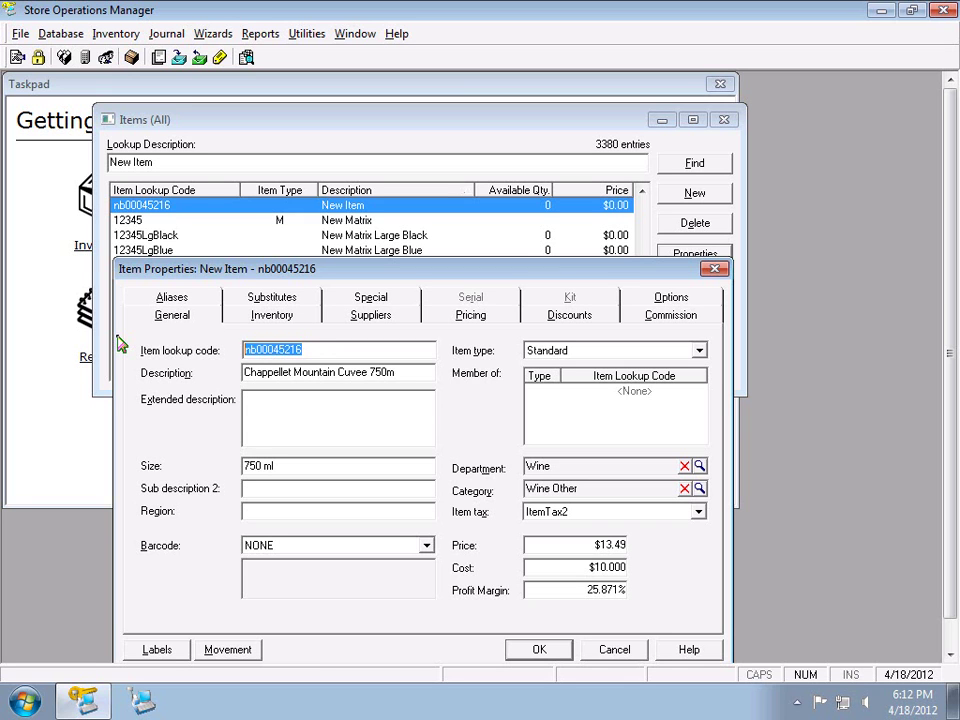
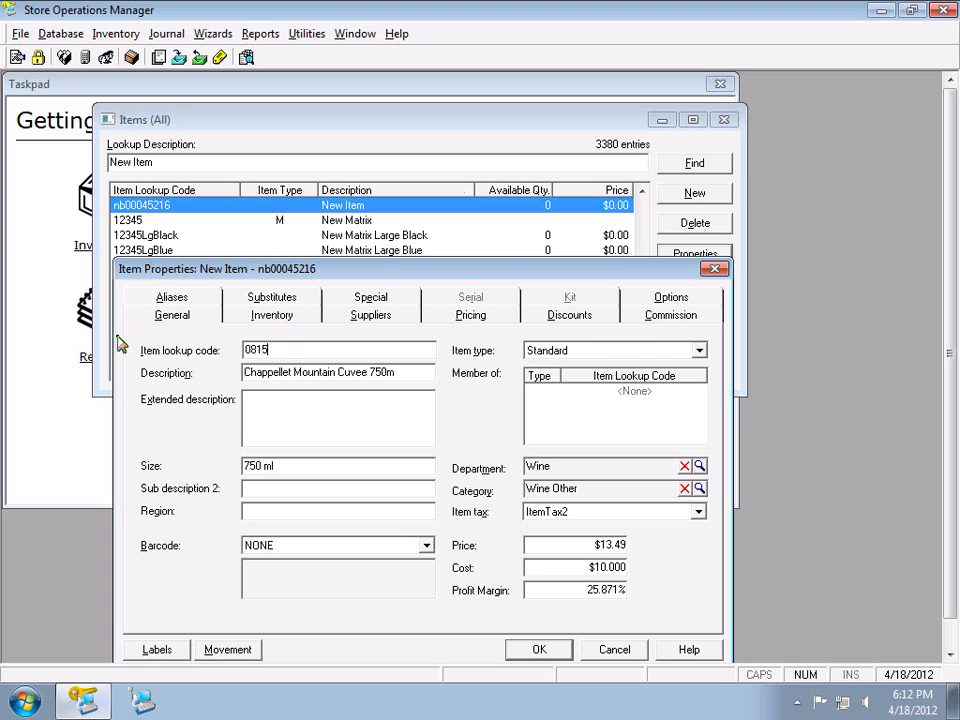
left_click(362, 318)
left_click(180, 318)
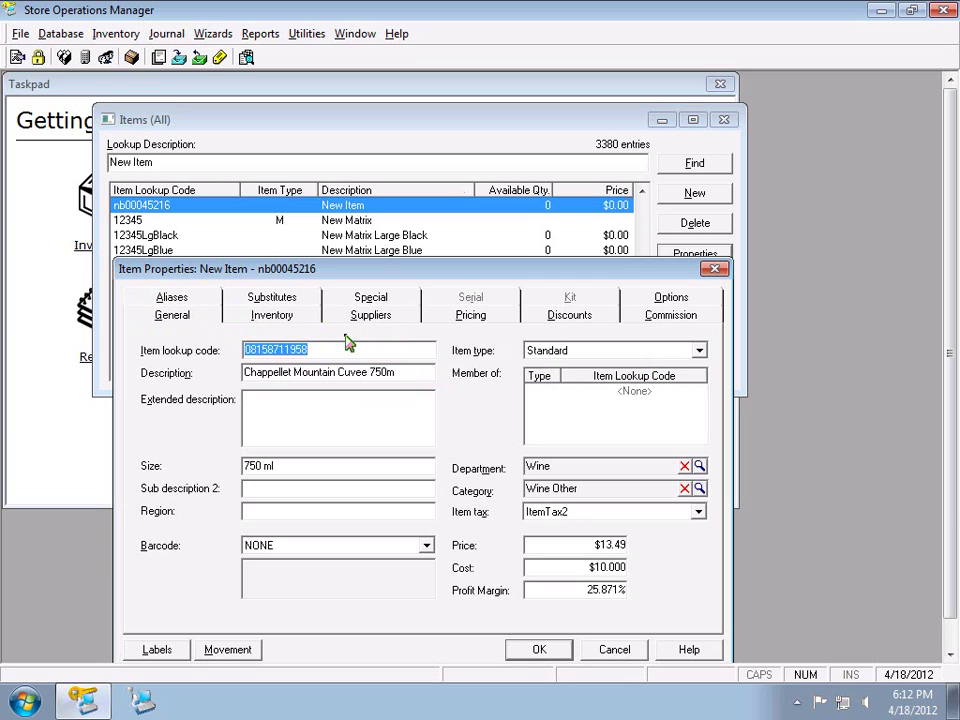
Enter reorder numbers 12345 for Johnson Brothers and 23456 for Griggs Cooper
left_click(375, 320)
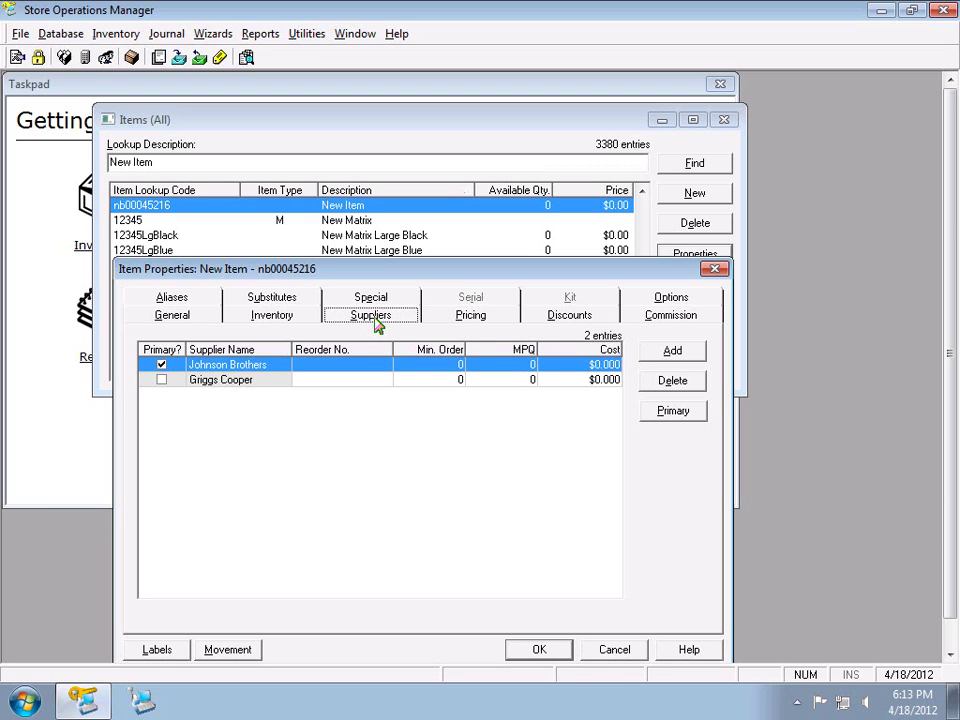
left_click(363, 370)
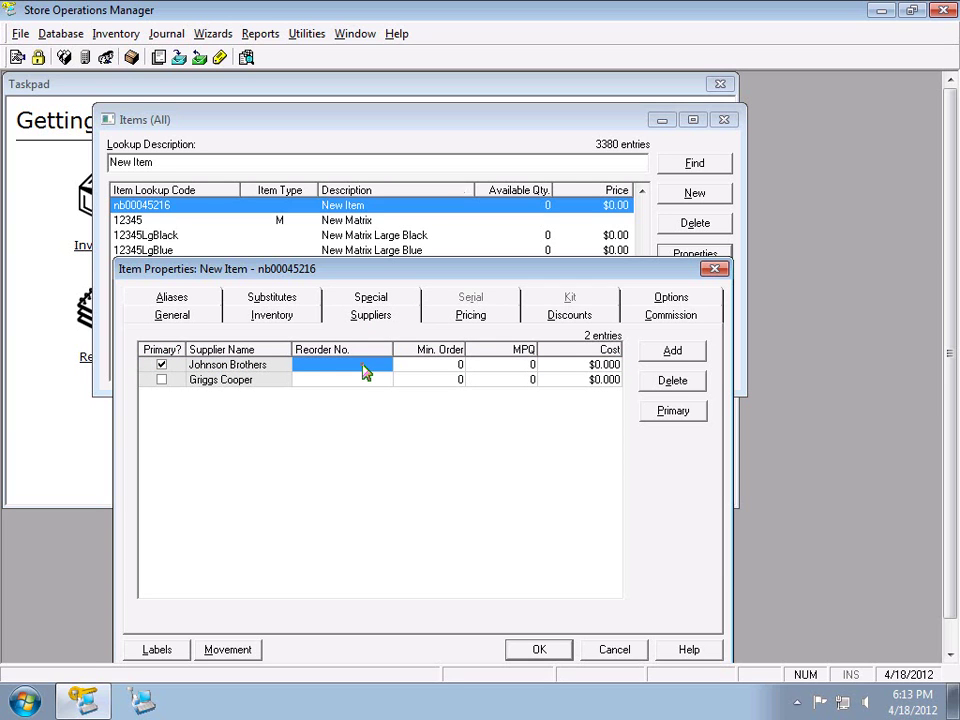
type("12345")
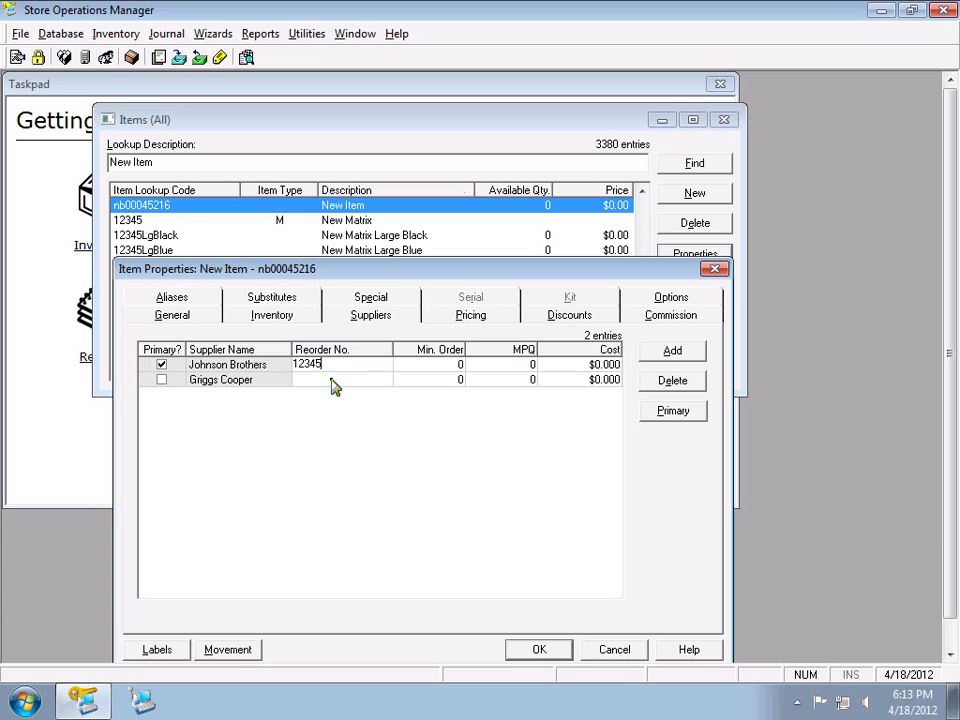
left_click(331, 381)
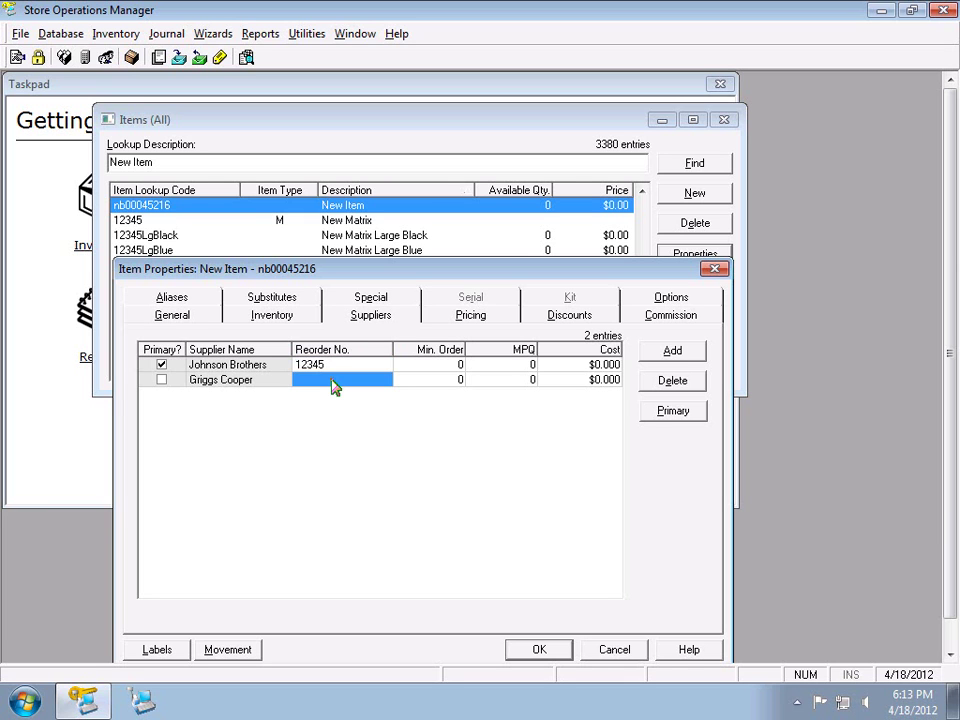
type("23456")
left_click(415, 372)
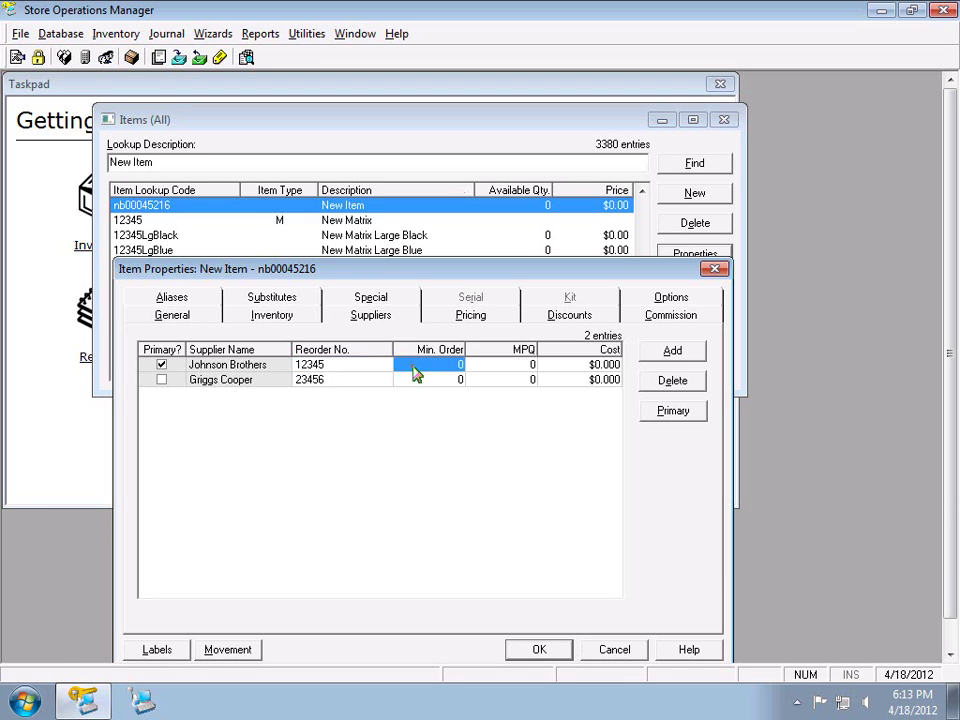
Turn on Caps Lock and recheck the item lookup code on the General tab
key("Caps_Lock")
left_click(172, 318)
double_click(318, 344)
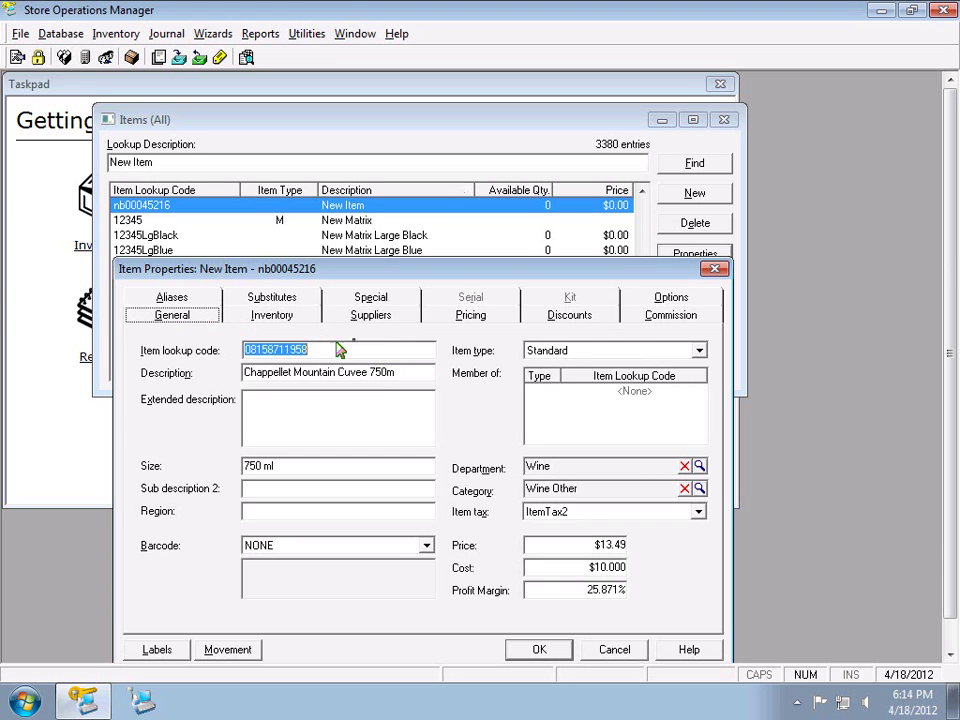
left_click(388, 318)
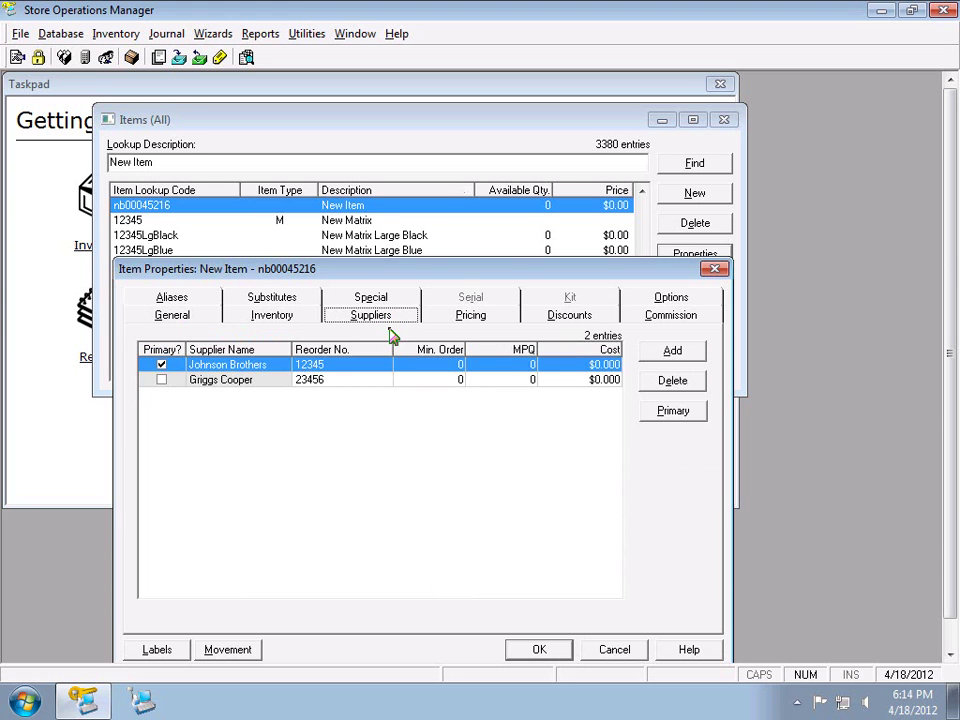
Enter an MPQ of 12 for both Johnson Brothers and Griggs Cooper
left_click(360, 368)
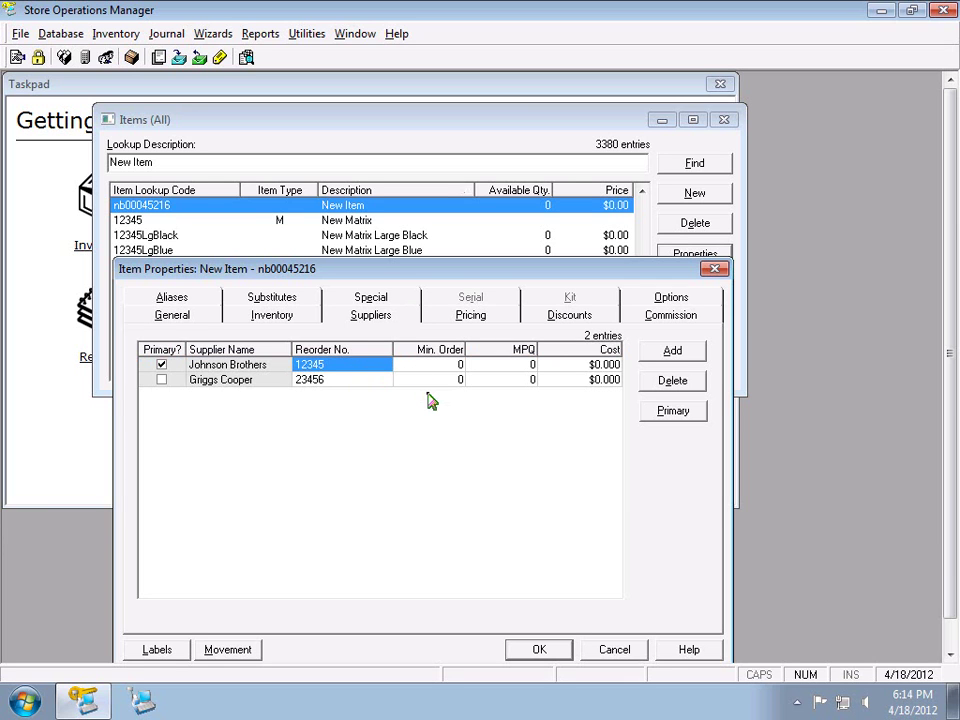
left_click(532, 366)
type("12")
key("Down")
type("12")
key("Up")
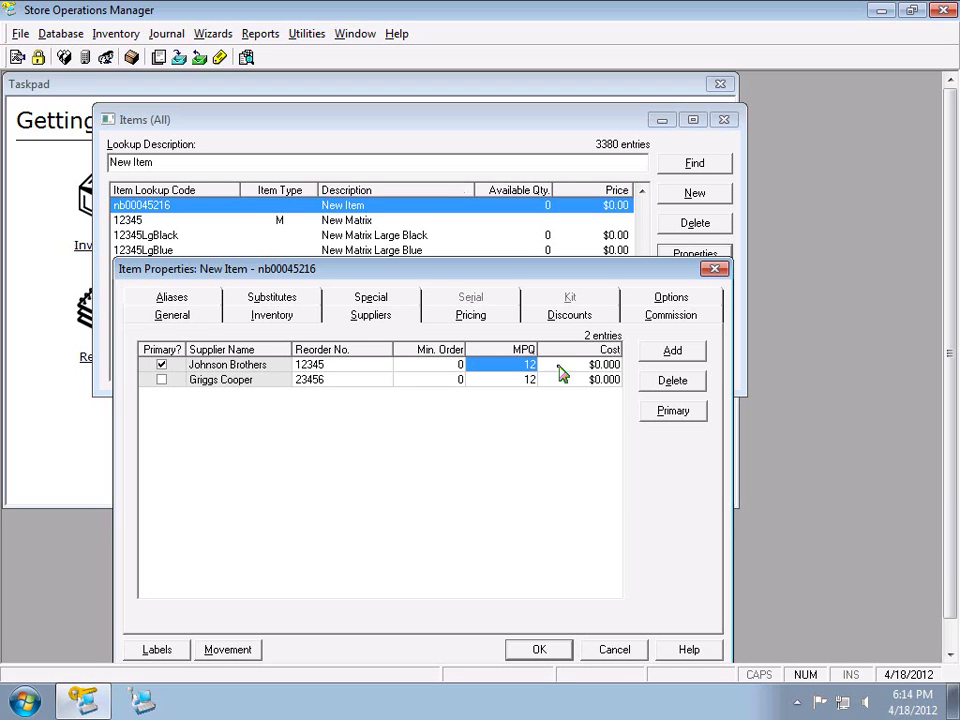
left_click(570, 370)
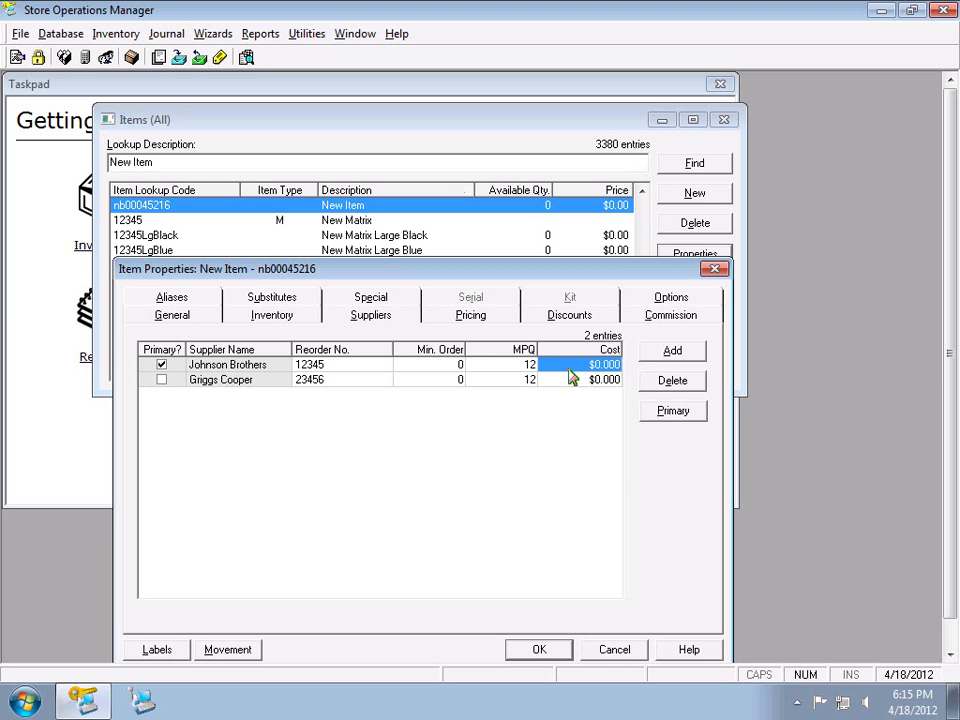
left_click(214, 315)
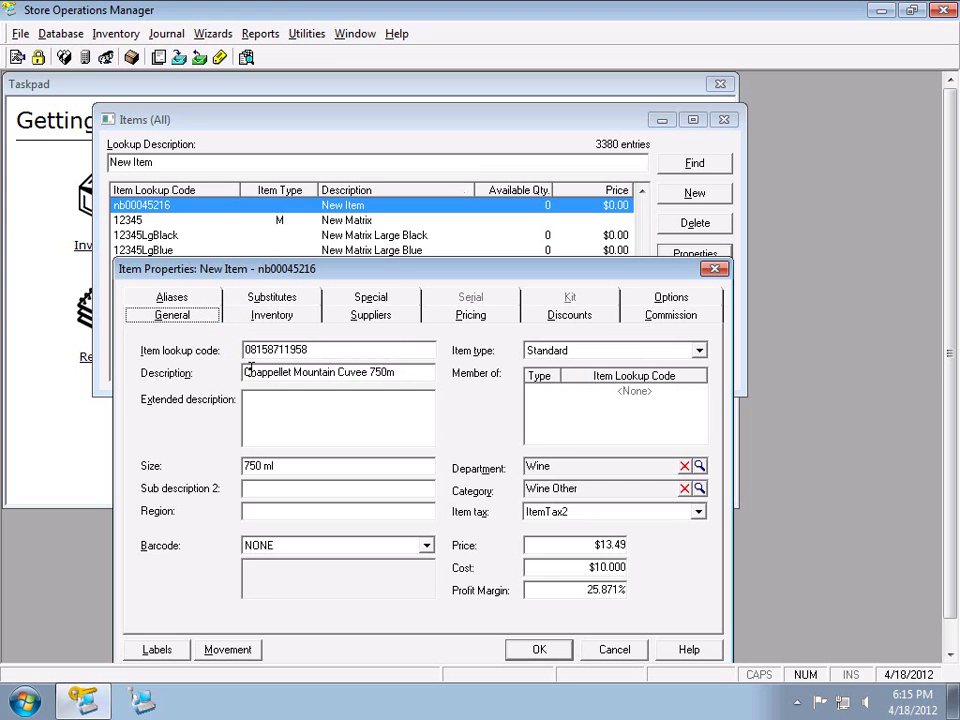
left_click_drag(246, 372, 415, 372)
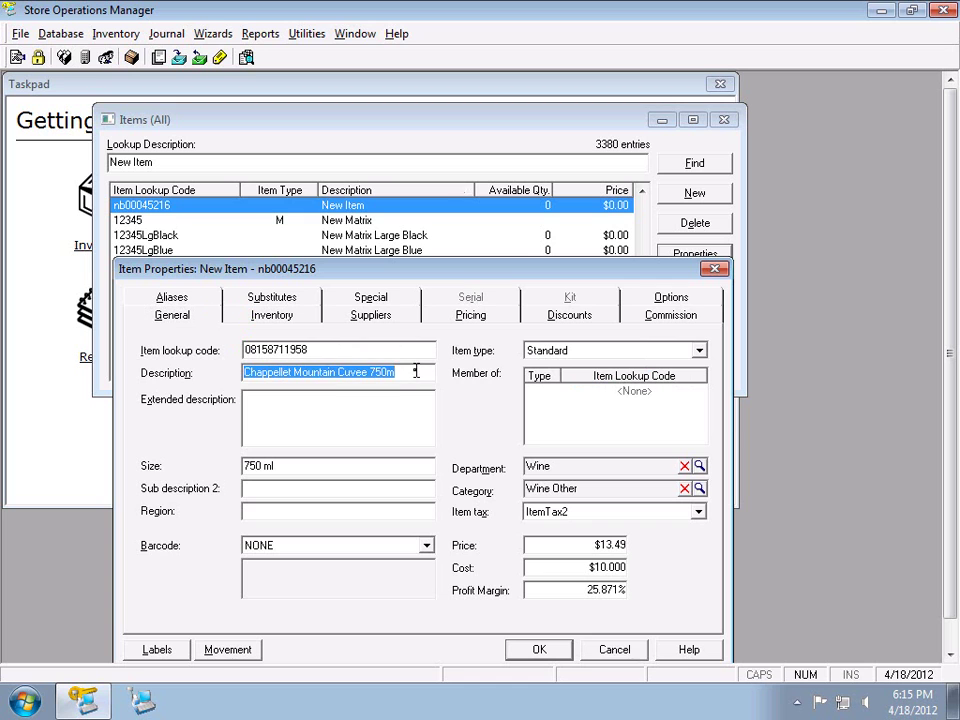
left_click(562, 571)
double_click(579, 565)
double_click(583, 545)
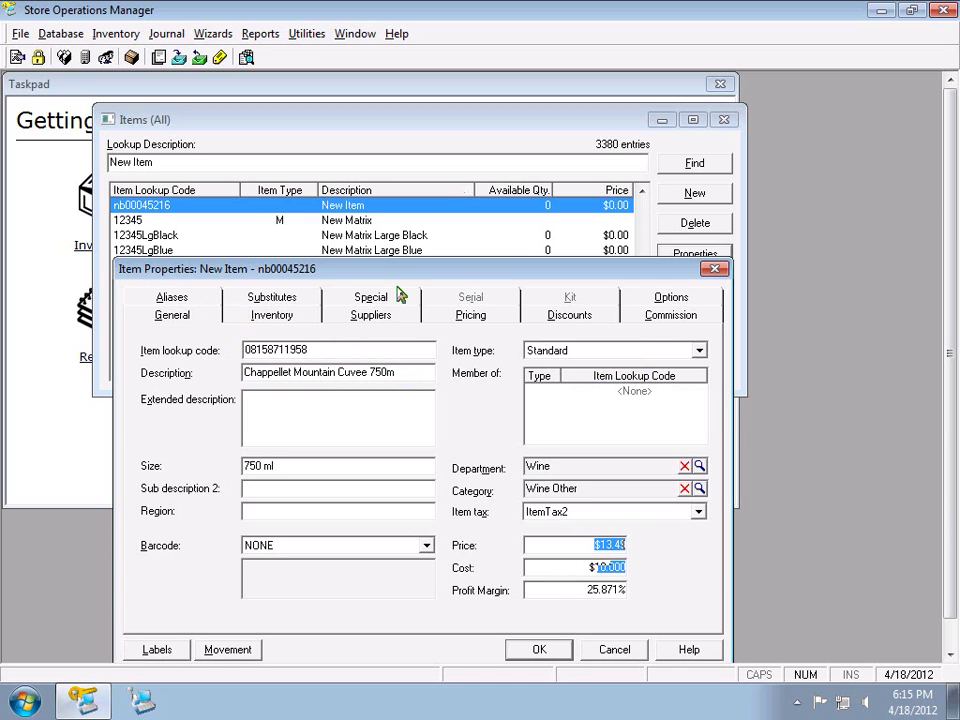
left_click(387, 328)
left_click(593, 366)
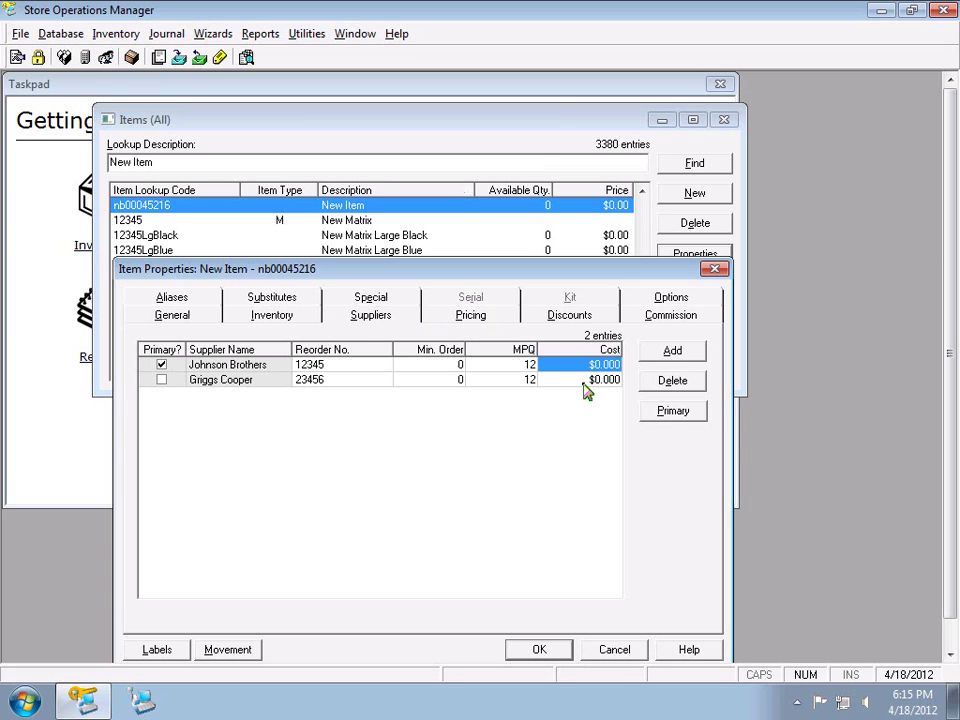
left_click(585, 382)
key("Up")
key("Left")
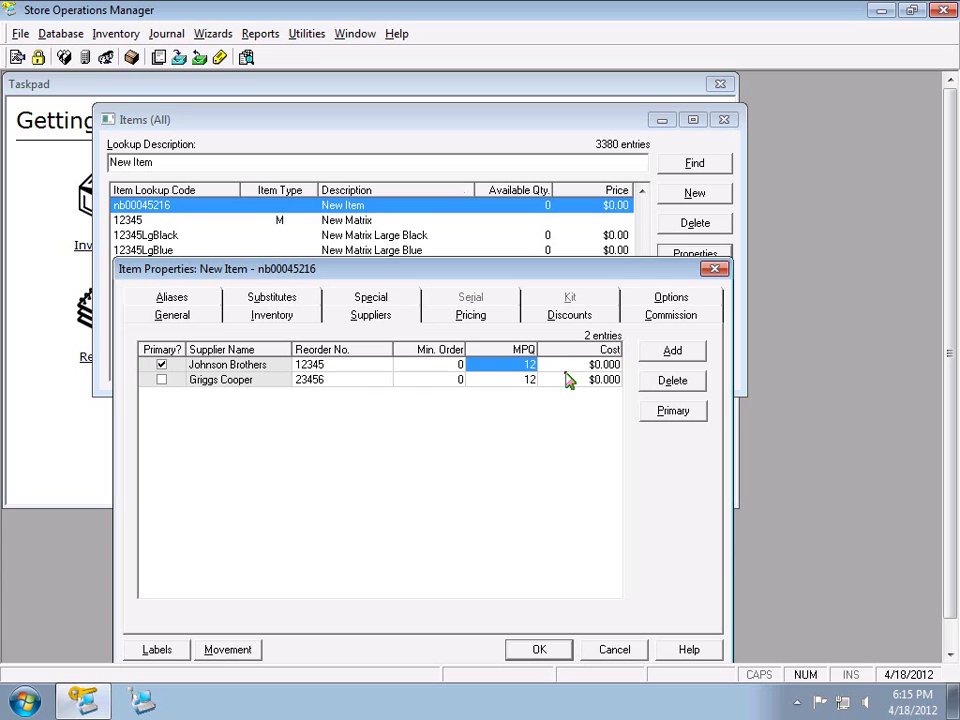
key("Tab")
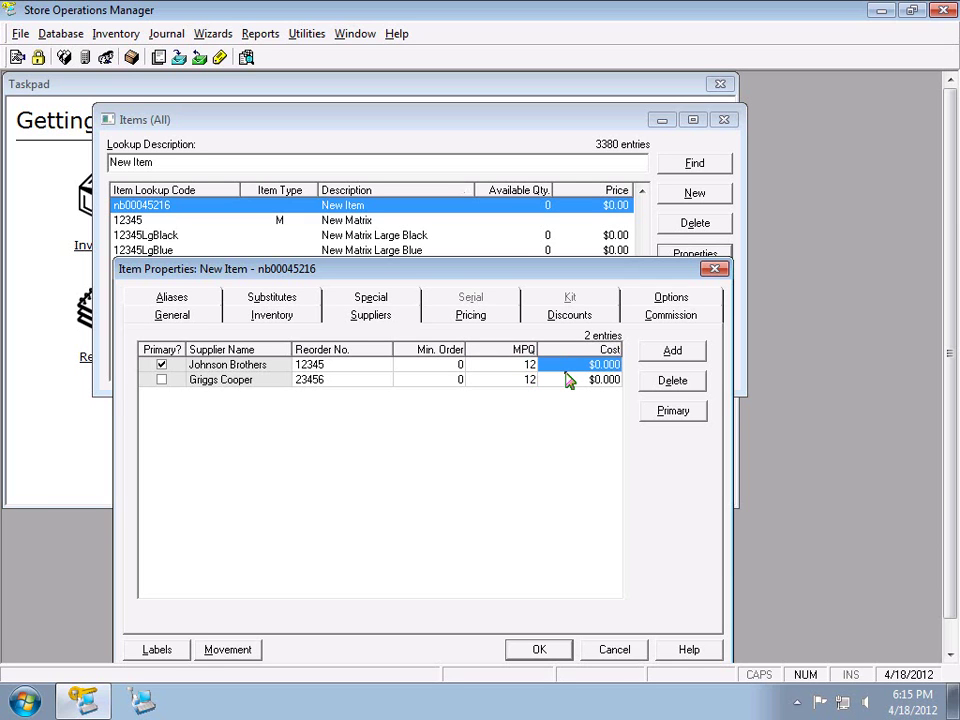
Review the Price, Cost and profit margin fields on the Pricing tab
left_click(489, 316)
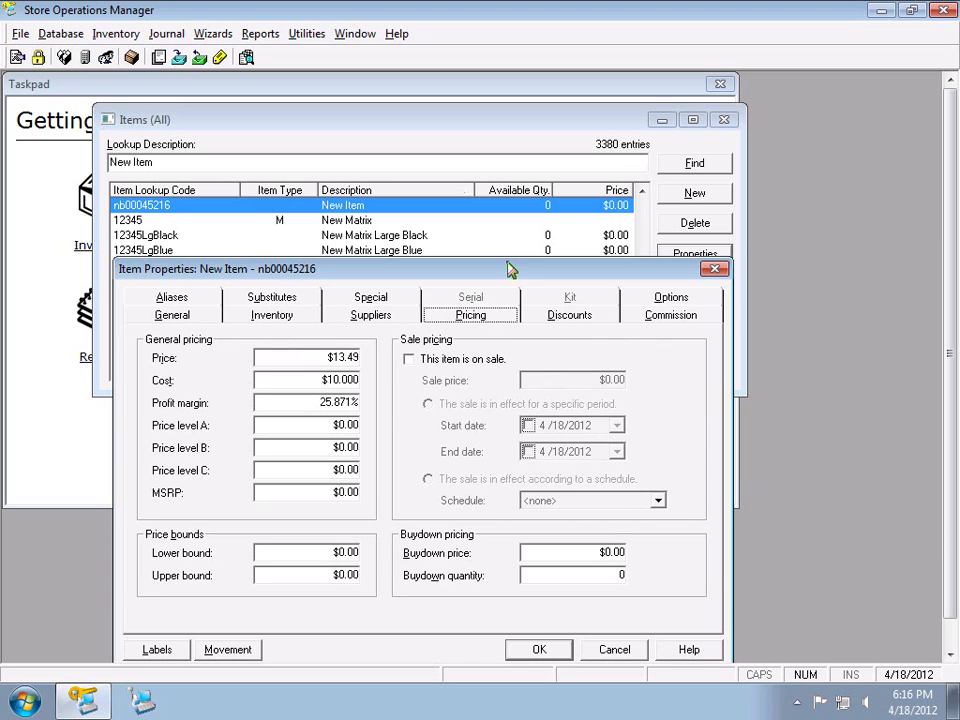
left_click_drag(508, 270, 519, 221)
left_click(321, 309)
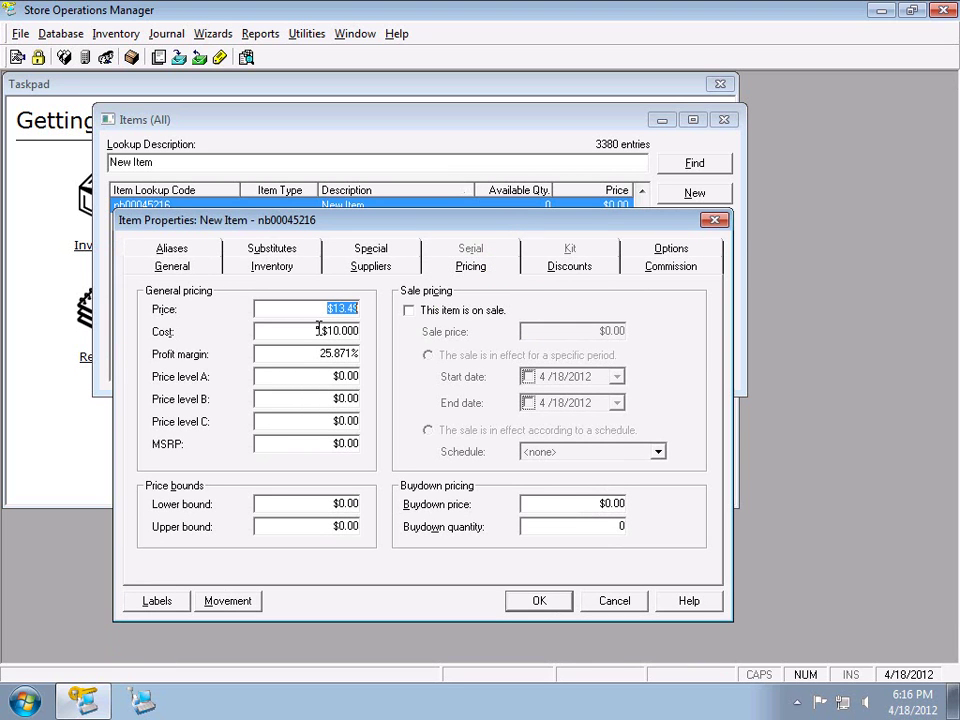
left_click(318, 330)
left_click(317, 354)
left_click(196, 268)
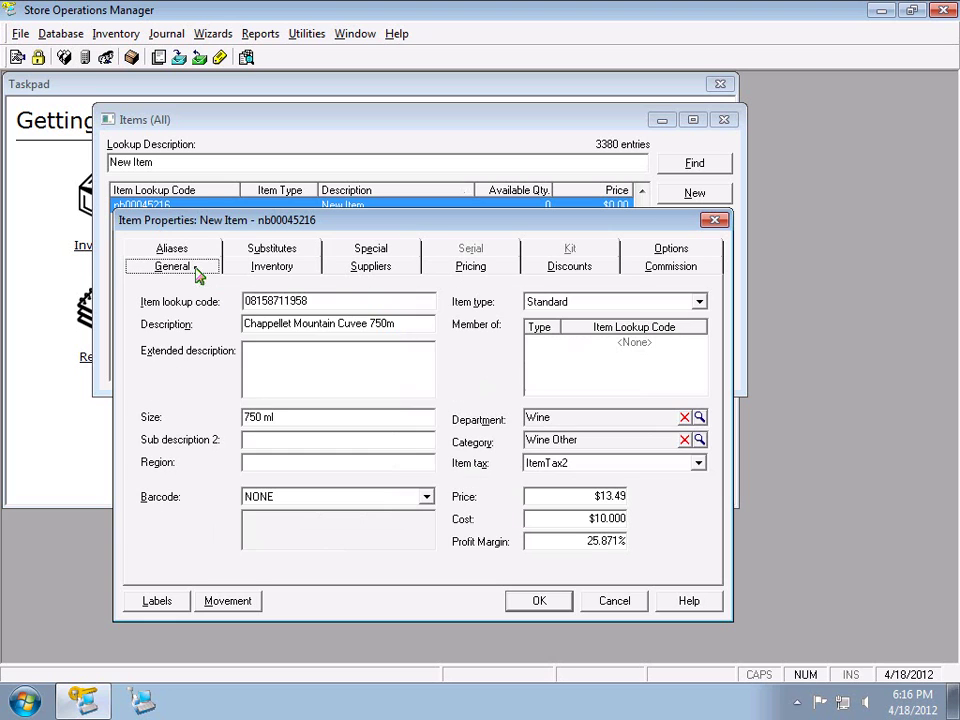
Change the Price to 13.99 and view the recalculated 28.520% margin
left_click(588, 495)
type("13.99")
left_click(506, 268)
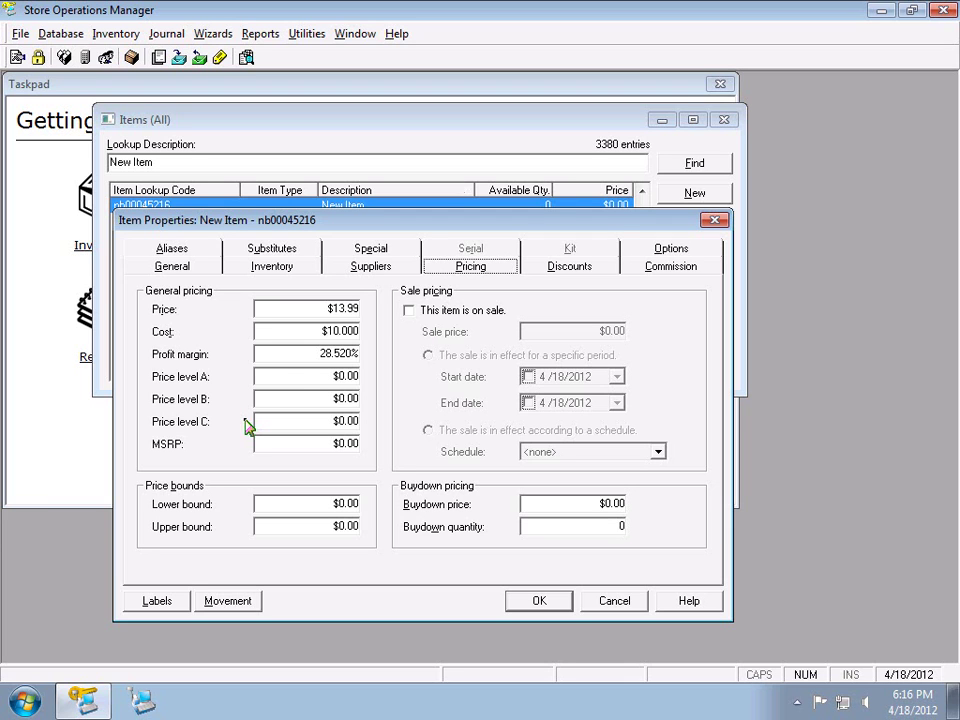
Enter 10.00 as the item's Price level A
left_click(312, 376)
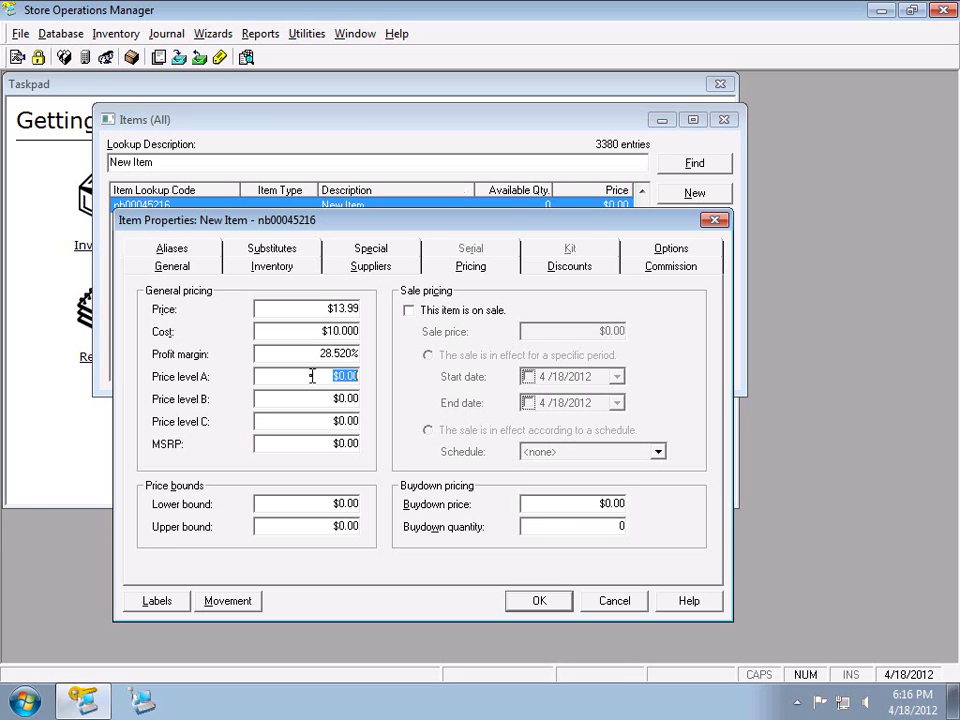
type("10.00")
left_click(308, 398)
left_click(320, 310)
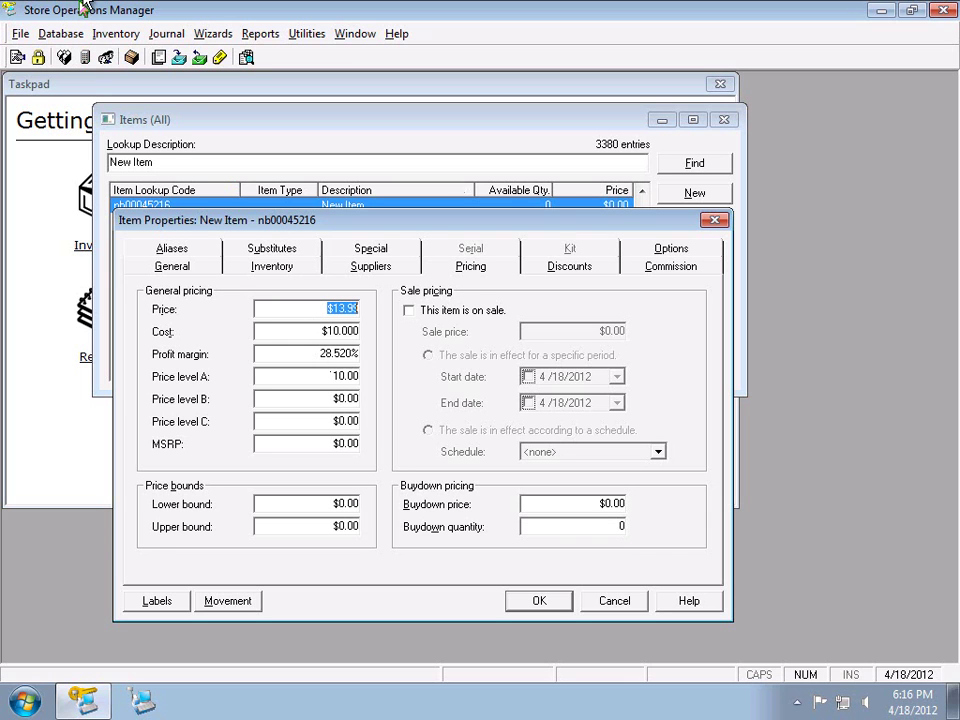
Mark the item as on sale with a sale price of 8.99
left_click(500, 314)
key("Tab")
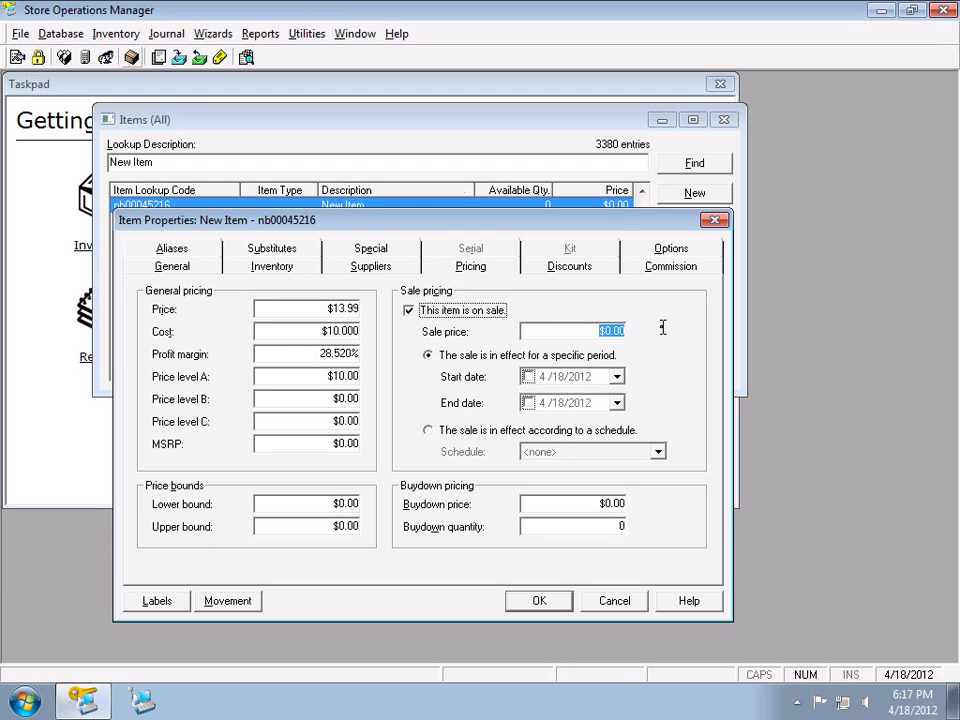
type("8.99")
key("Tab")
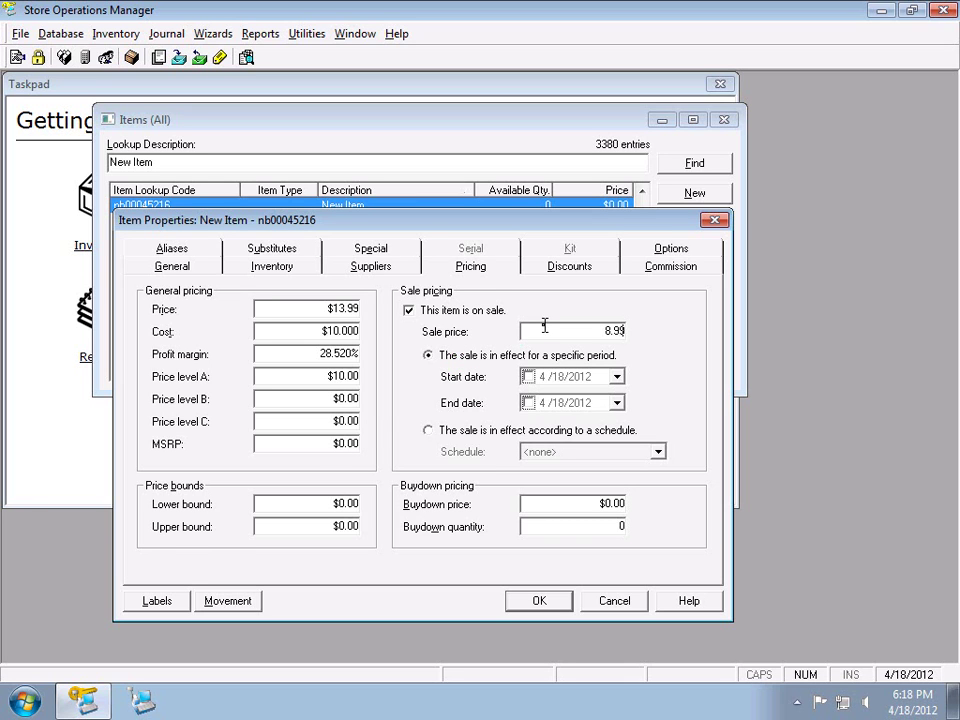
Set the sale to run 4/20/2012 through 4/25/2012, then uncheck 'This item is on sale'
left_click(617, 377)
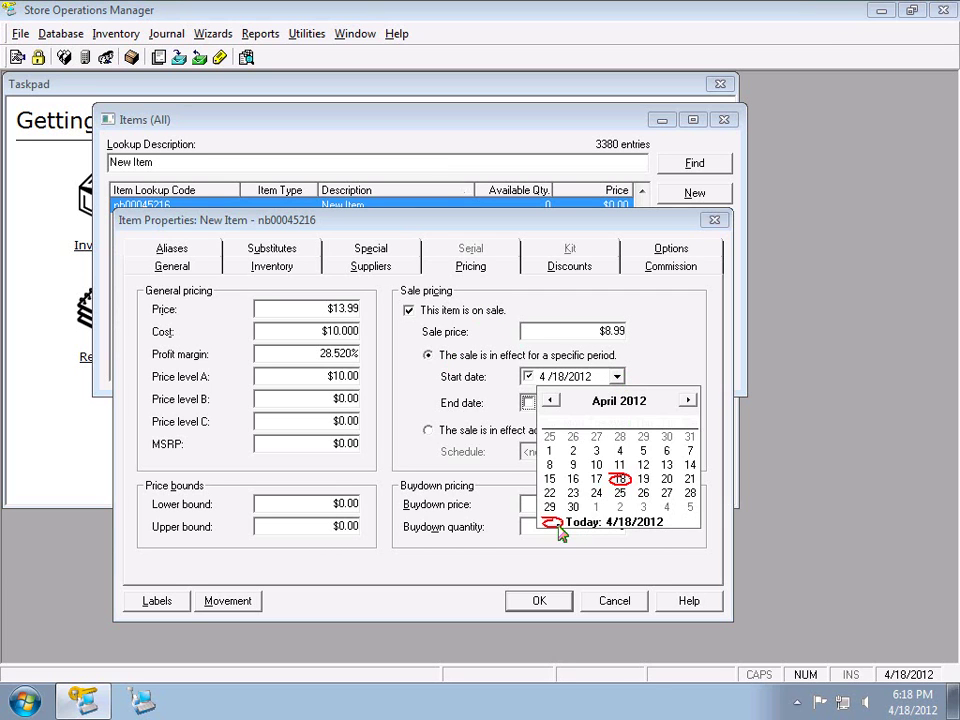
left_click(561, 525)
left_click(618, 403)
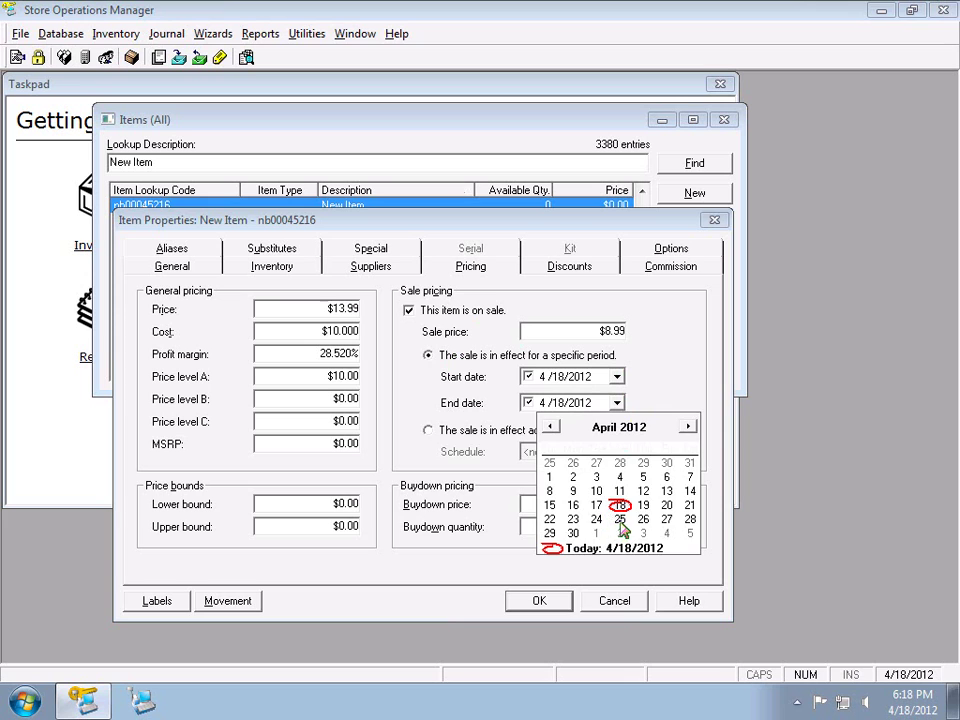
left_click(620, 524)
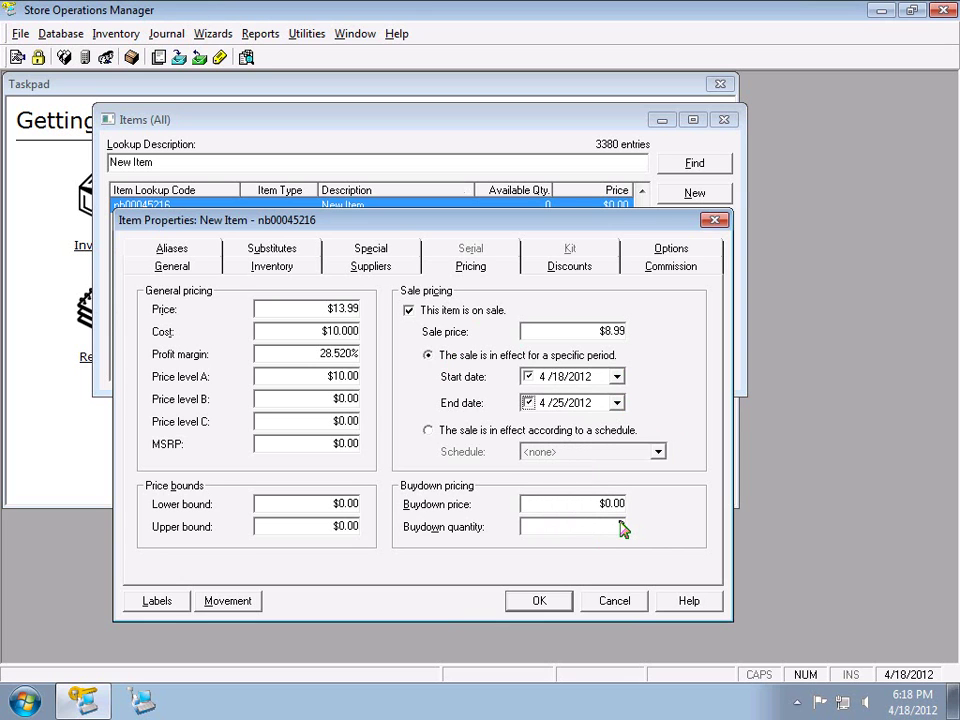
left_click(617, 376)
left_click(666, 479)
left_click(464, 312)
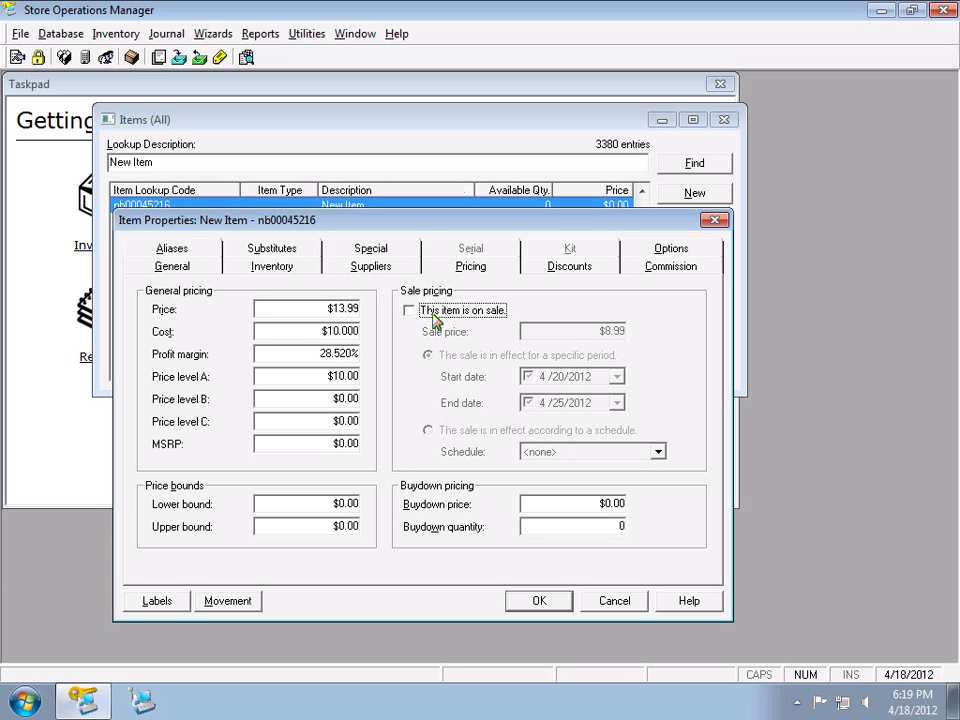
Re-mark the item on sale and try the schedule option, leaving no schedule chosen
left_click(435, 311)
left_click(481, 431)
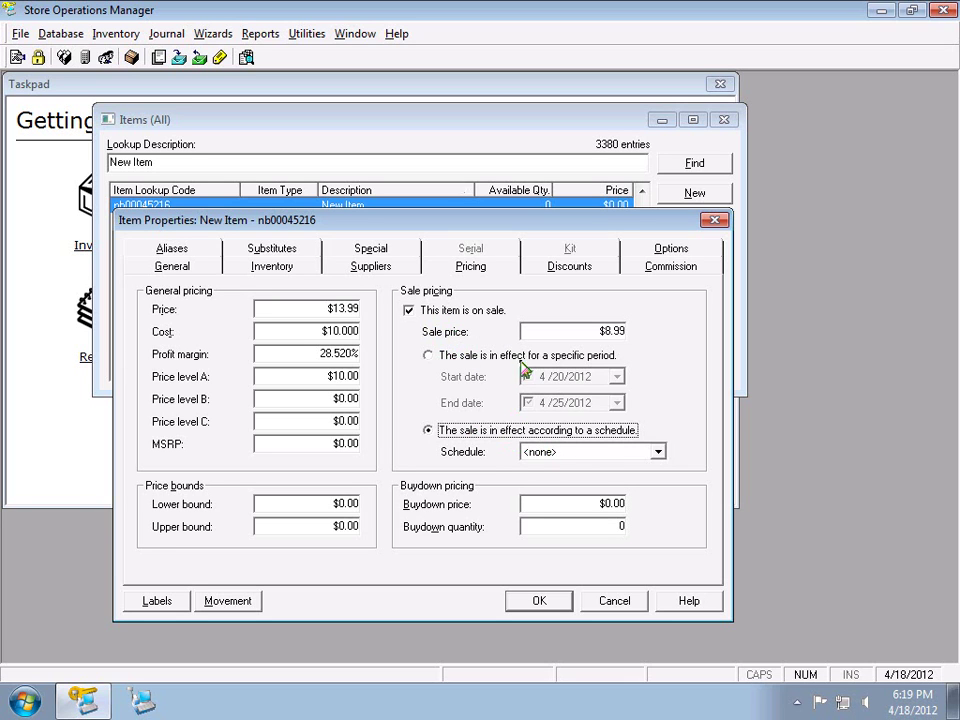
left_click(583, 455)
left_click(583, 455)
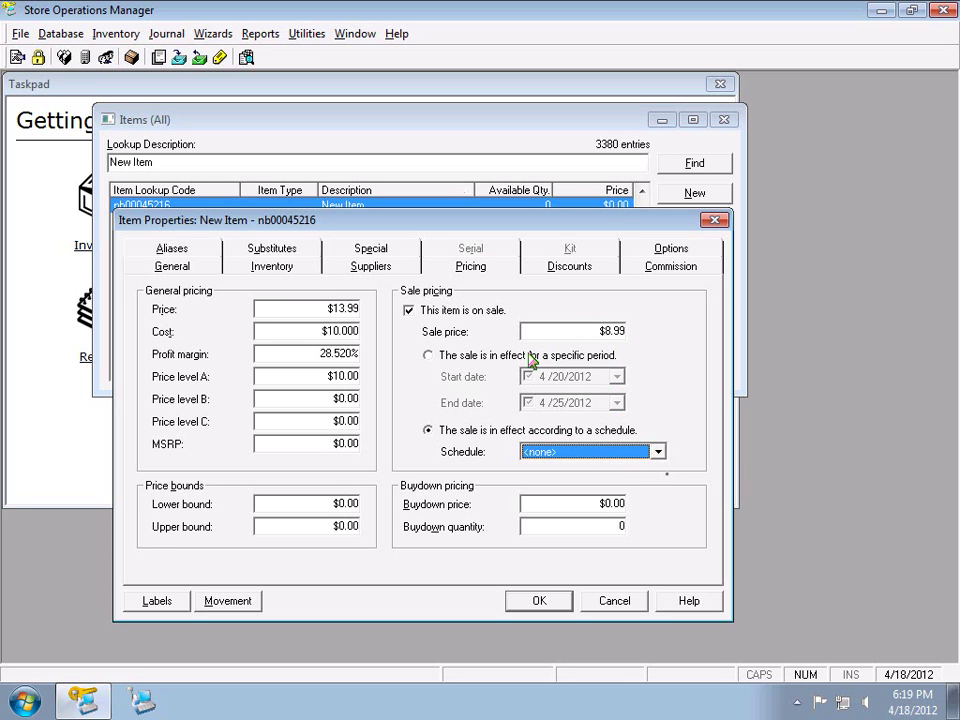
left_click(443, 358)
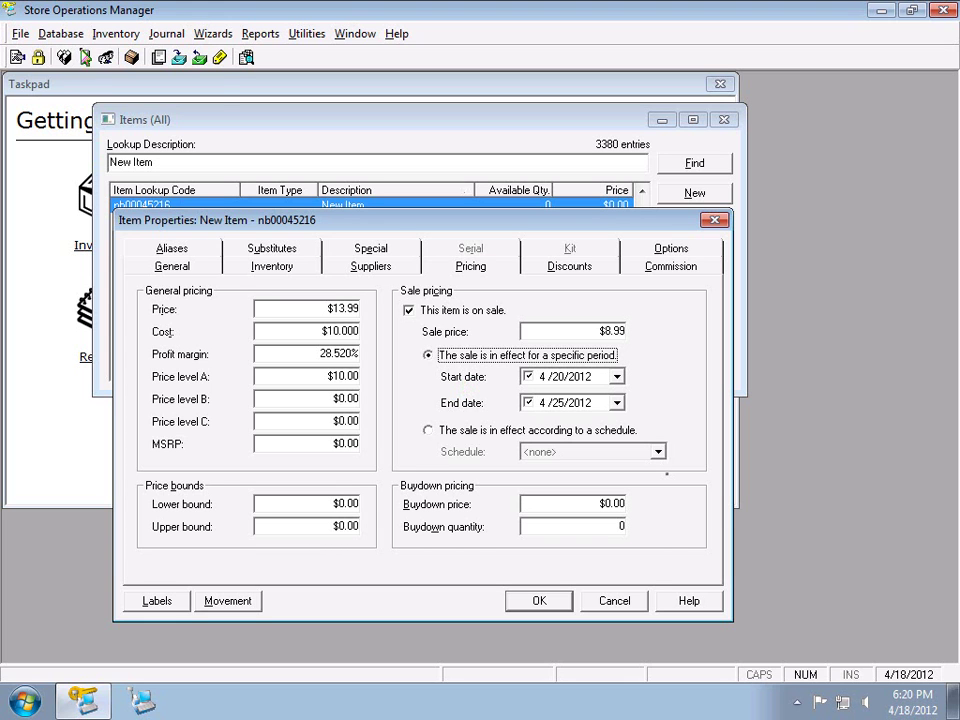
Check the Weekly Schedules list under Database > Schedules, find it empty, and close it
left_click(66, 36)
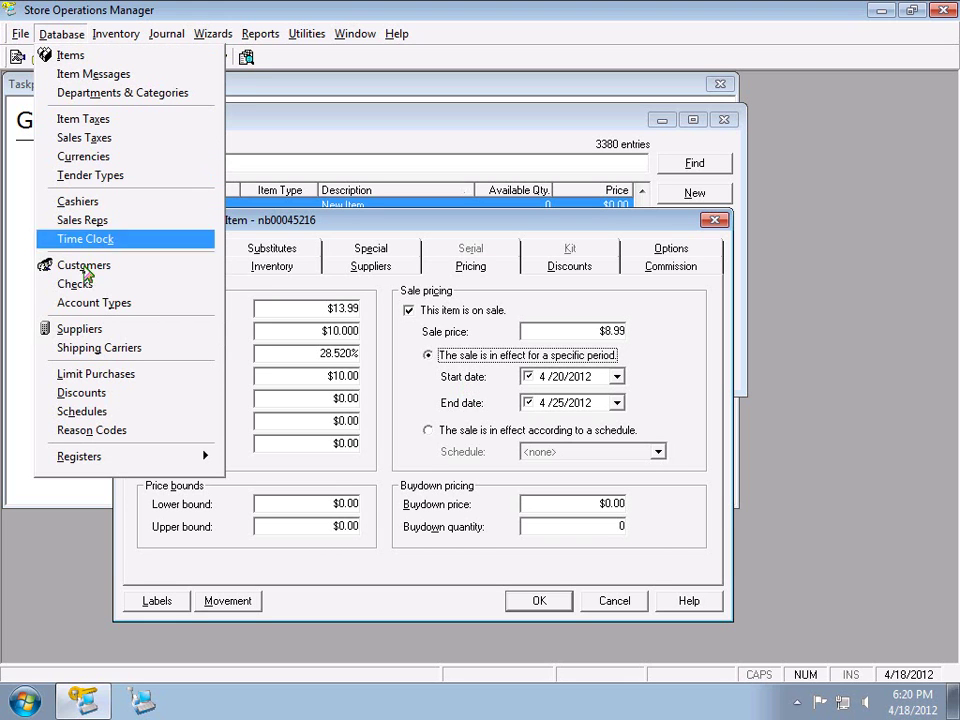
left_click(80, 412)
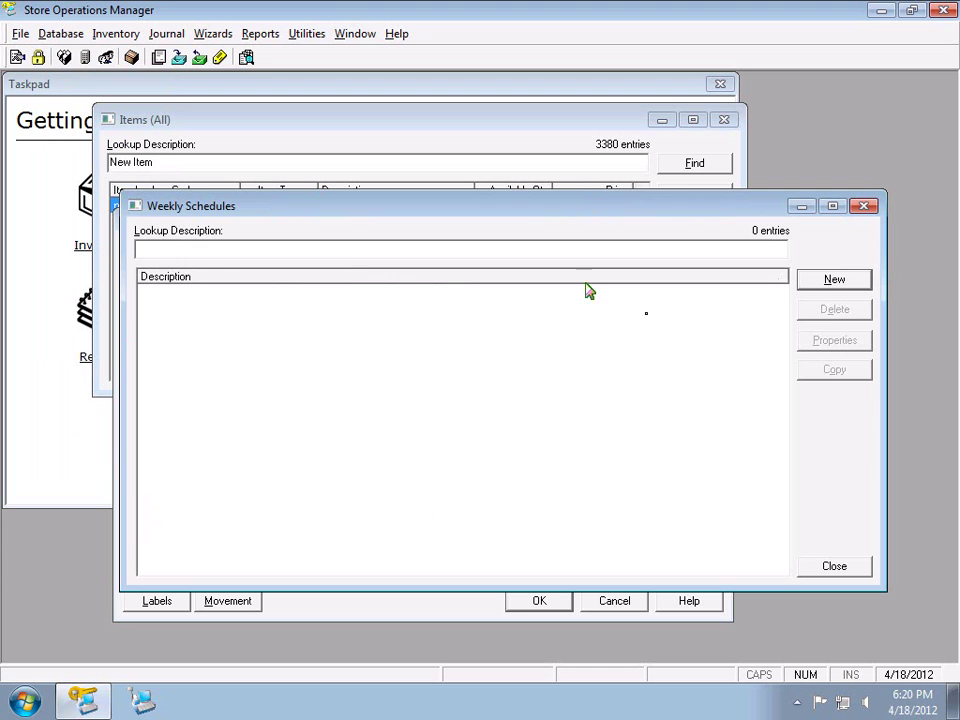
left_click(803, 572)
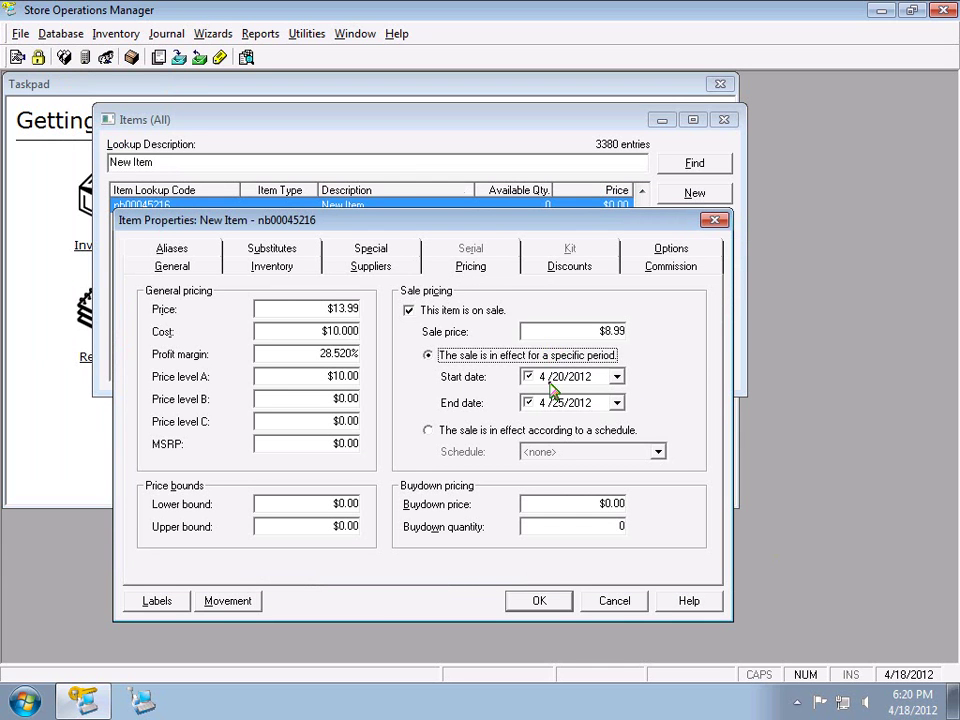
Untick 'This item is on sale' so the $8.99 price and 4/20–4/25/2012 dates go inactive
left_click(471, 311)
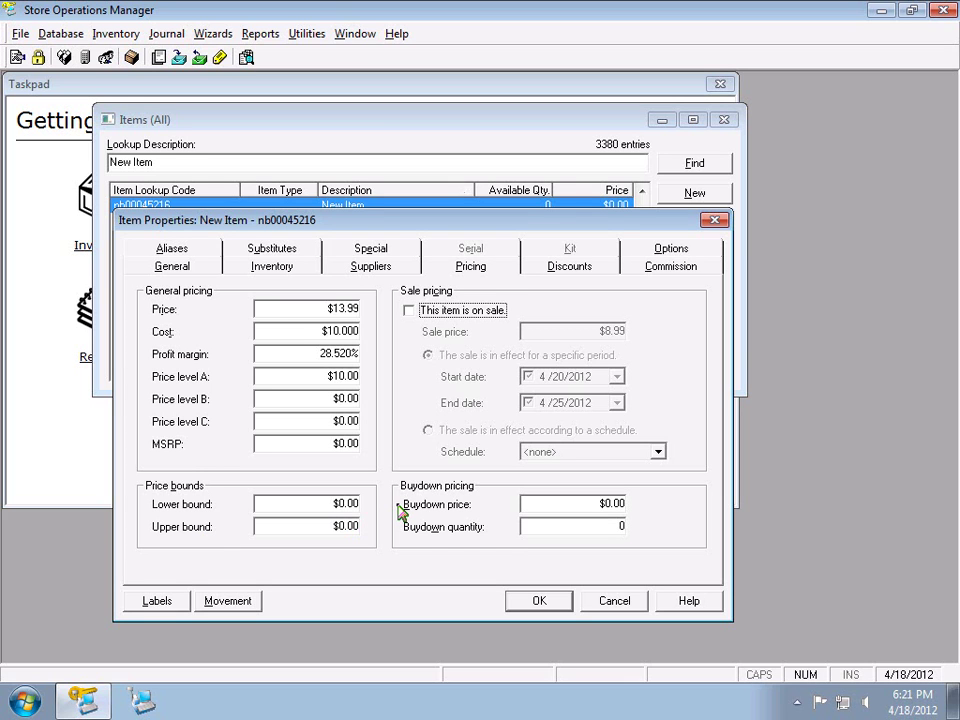
On the Discounts tab, switch from no discount to 'Use a quantity discount pricing table'
left_click(546, 272)
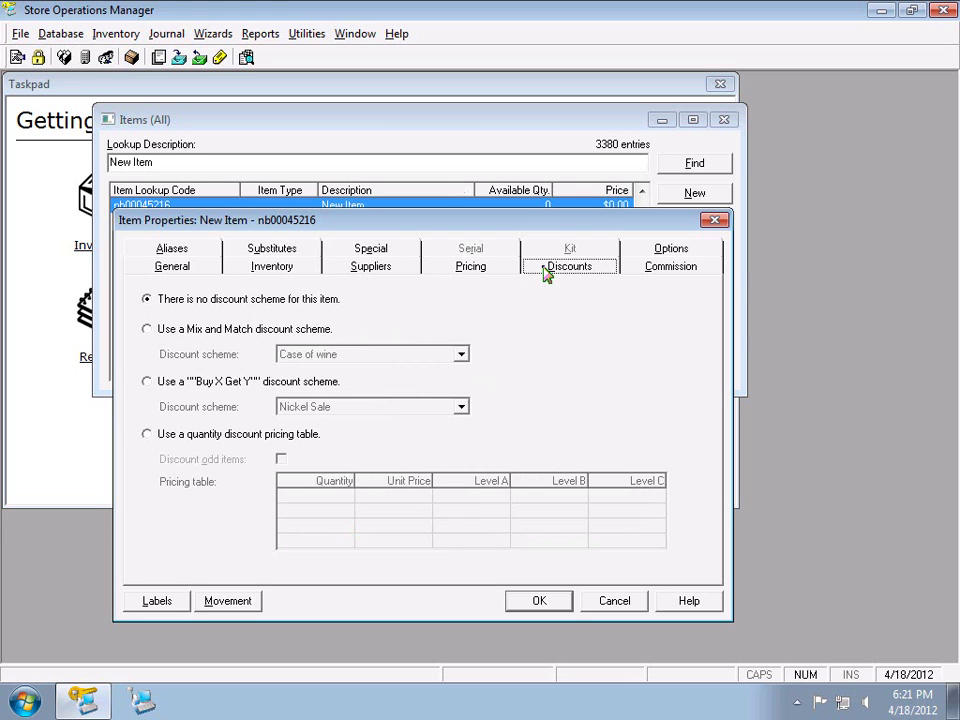
left_click(496, 272)
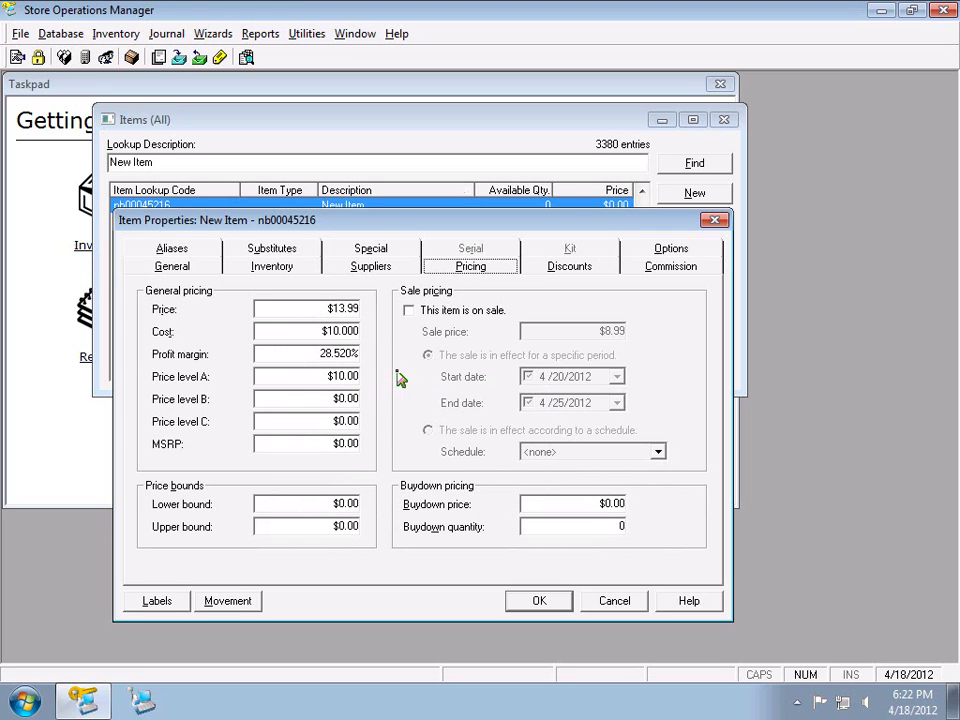
left_click(571, 267)
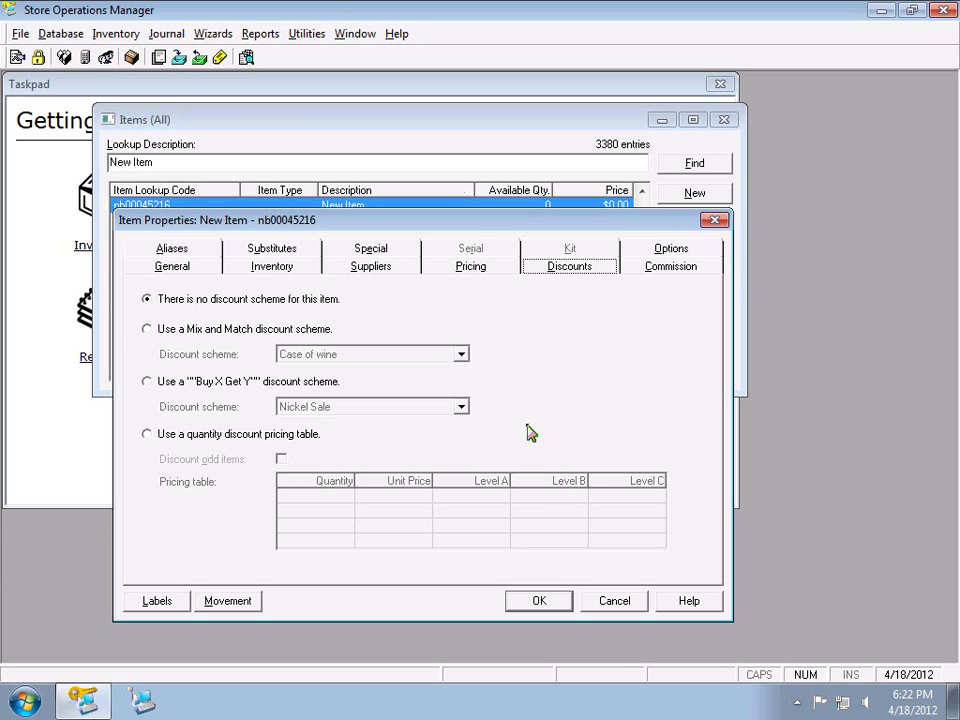
left_click(318, 442)
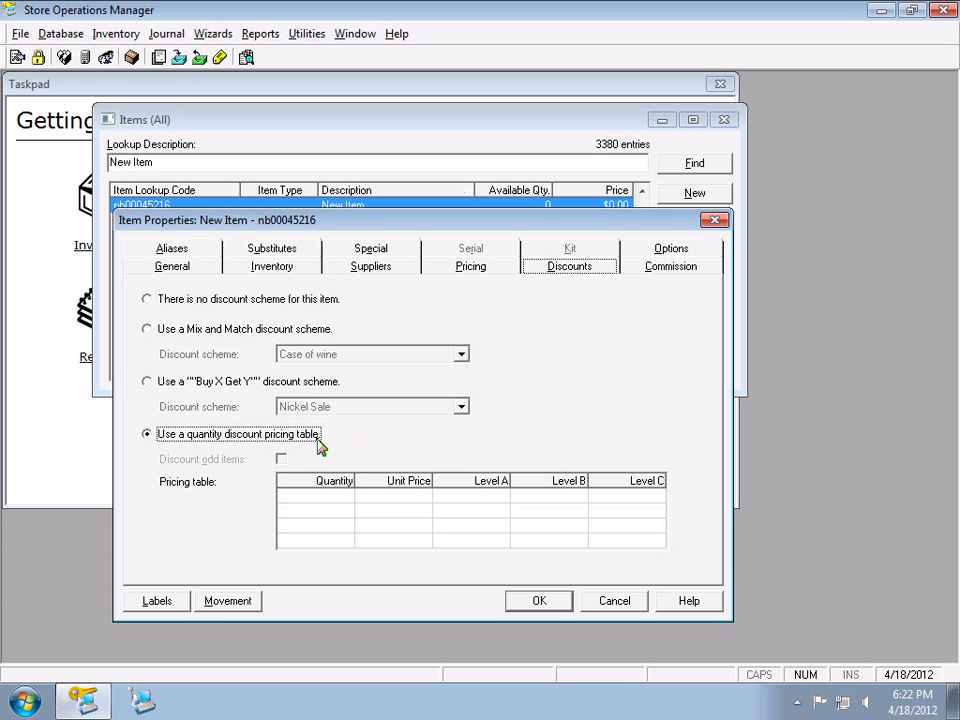
Enter pricing tiers 12 at $11.99 and 24 at $10.99, then tick Discount odd items
left_click(316, 500)
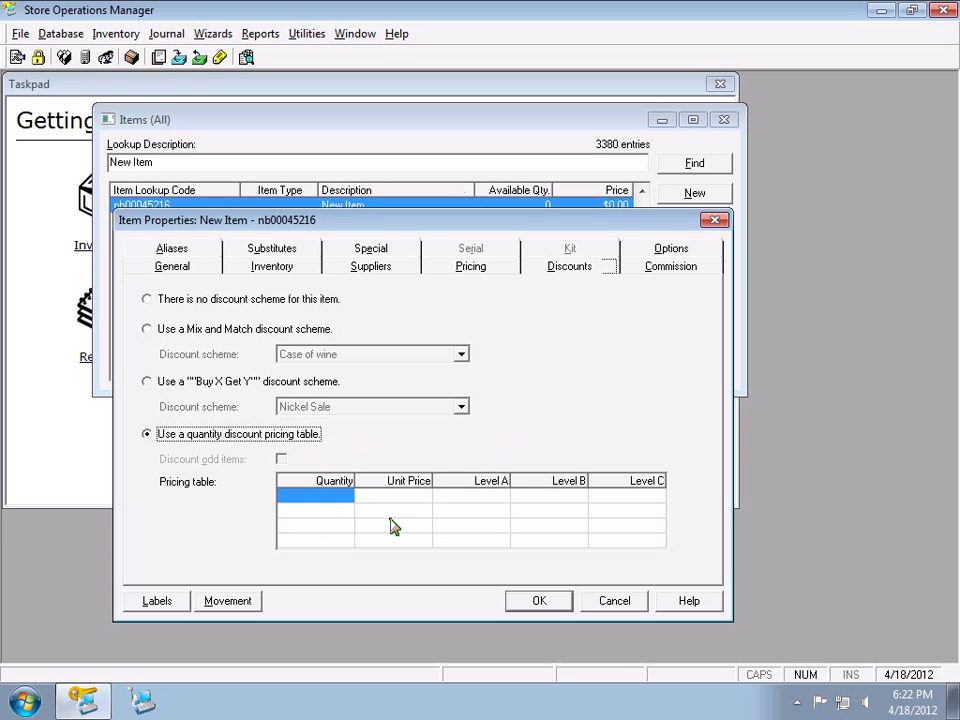
type("2")
key("Tab")
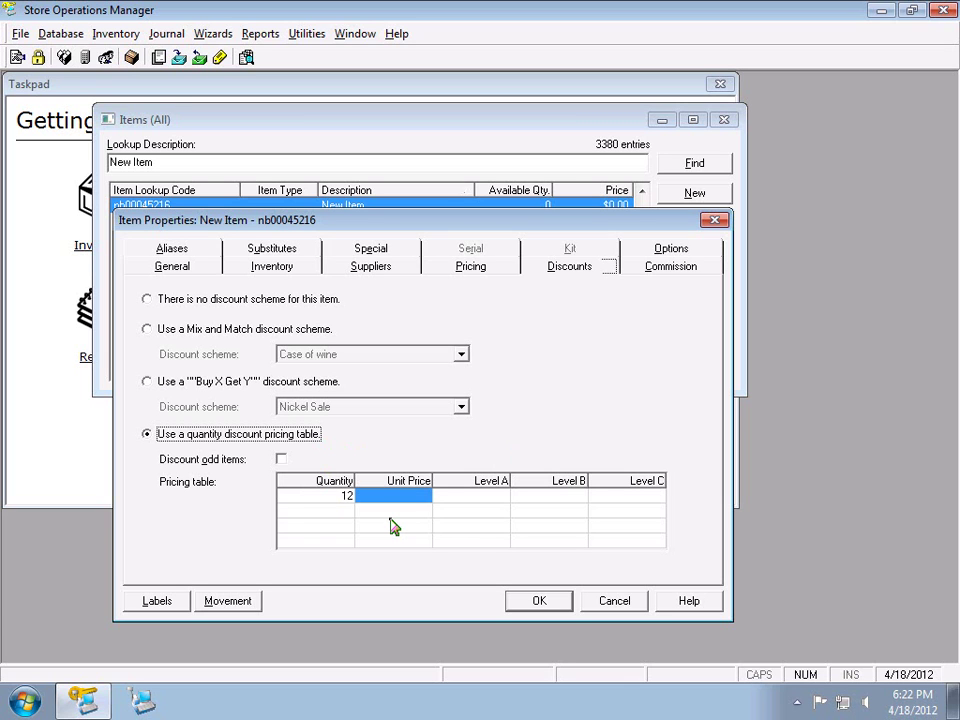
type("11.99")
key("Return")
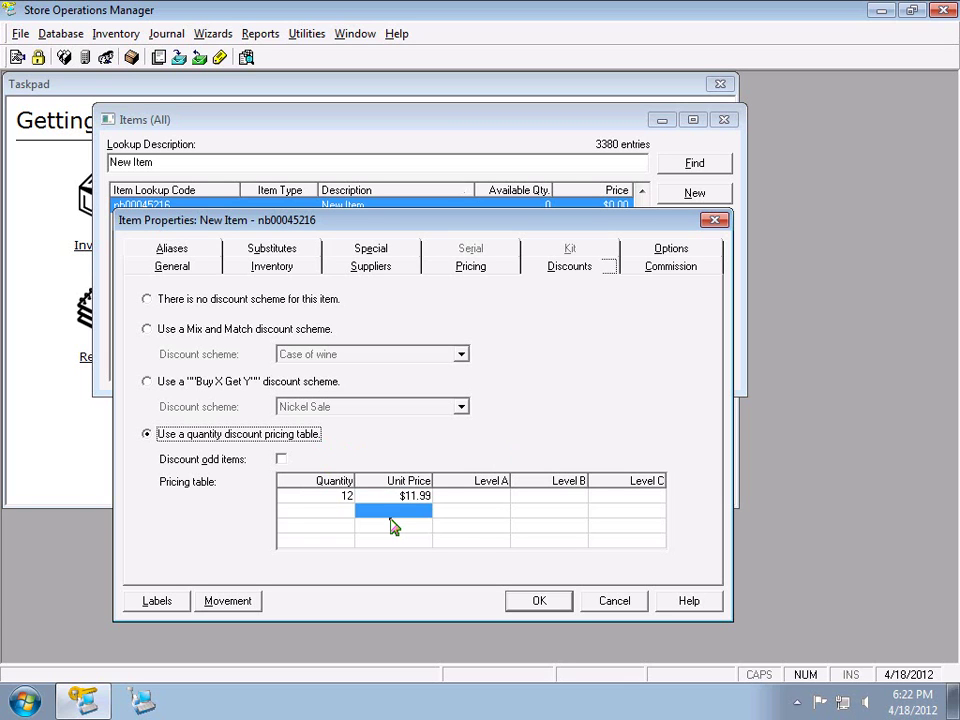
key("Left")
type("24")
key("Tab")
type("10.99")
key("Return")
left_click(283, 462)
left_click(281, 460)
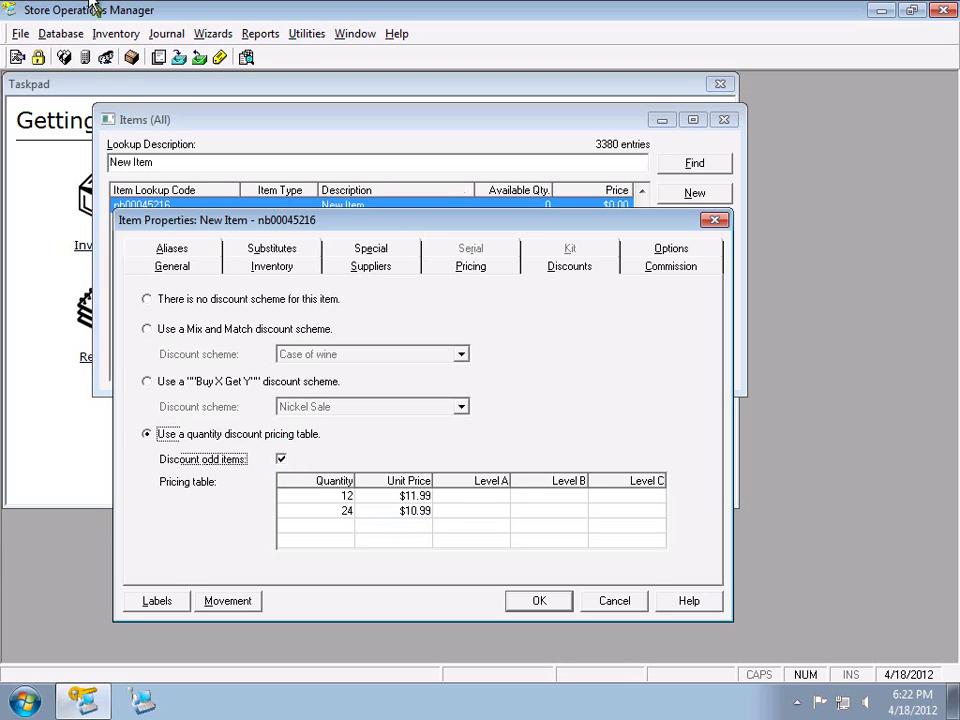
Untick Discount odd items, leaving the 12 and 24 quantity tiers unchanged
left_click(335, 501)
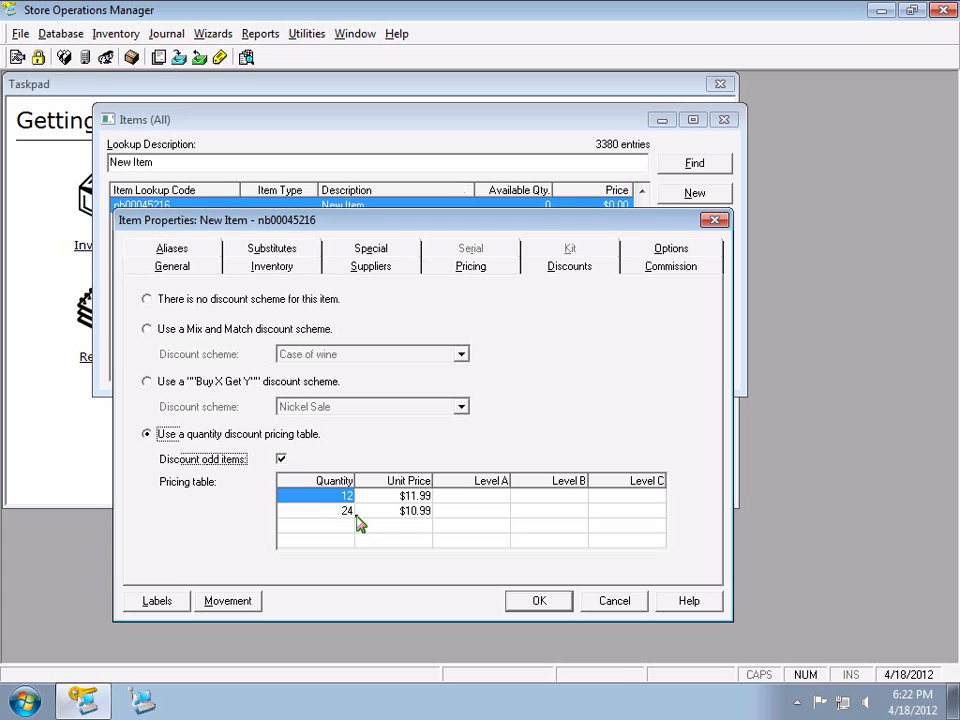
left_click(341, 512)
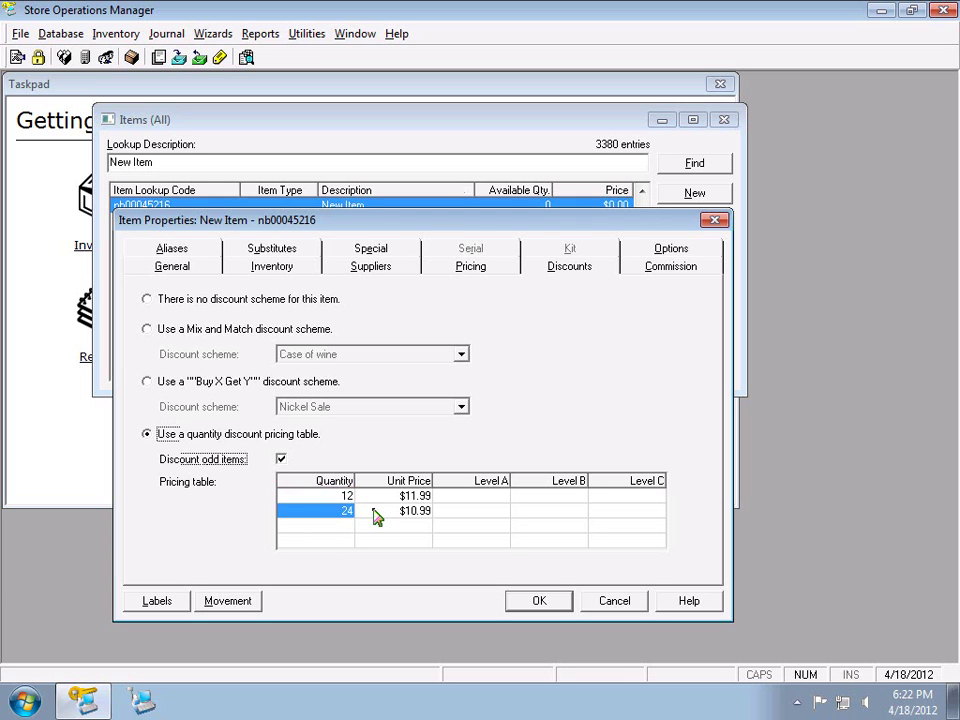
left_click(282, 460)
left_click(282, 461)
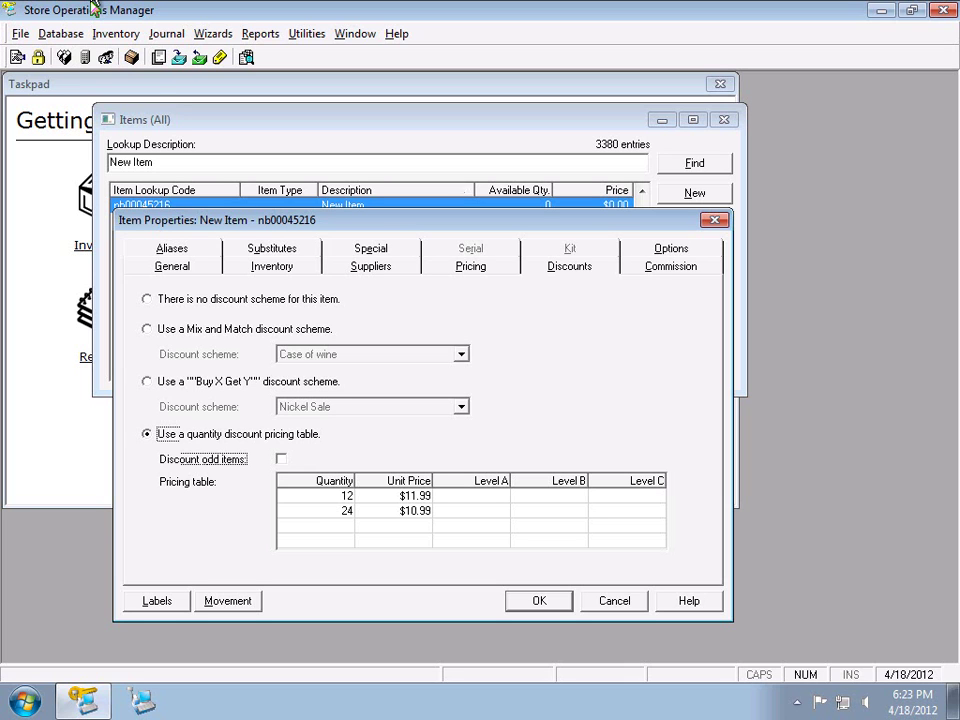
Switch the item to the Mix and Match discount scheme 'Case of wine'
left_click(190, 329)
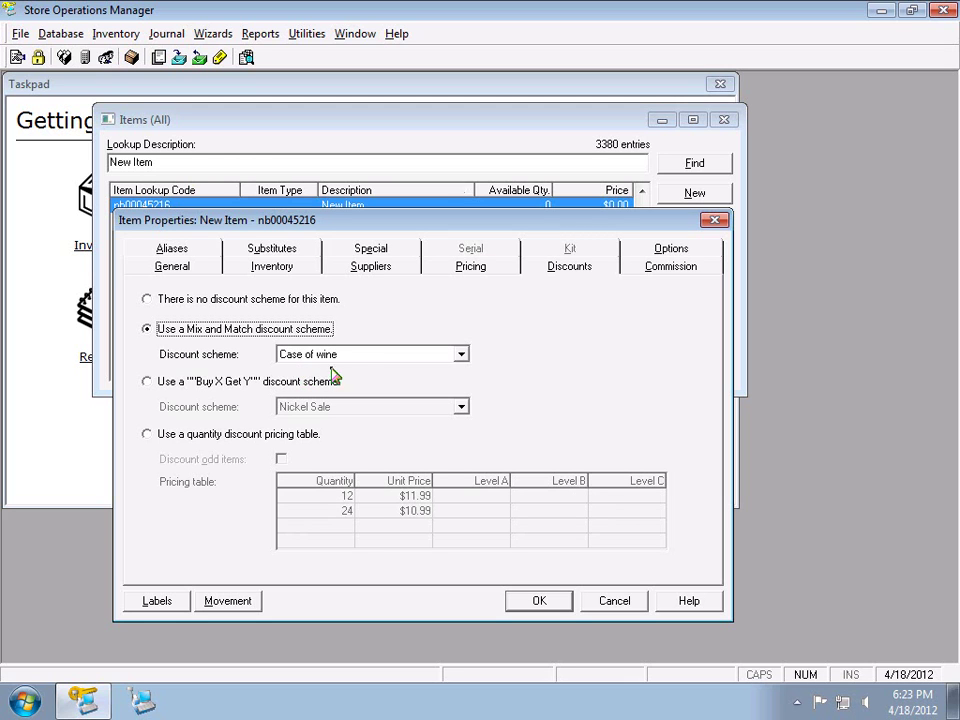
left_click(349, 358)
left_click(350, 370)
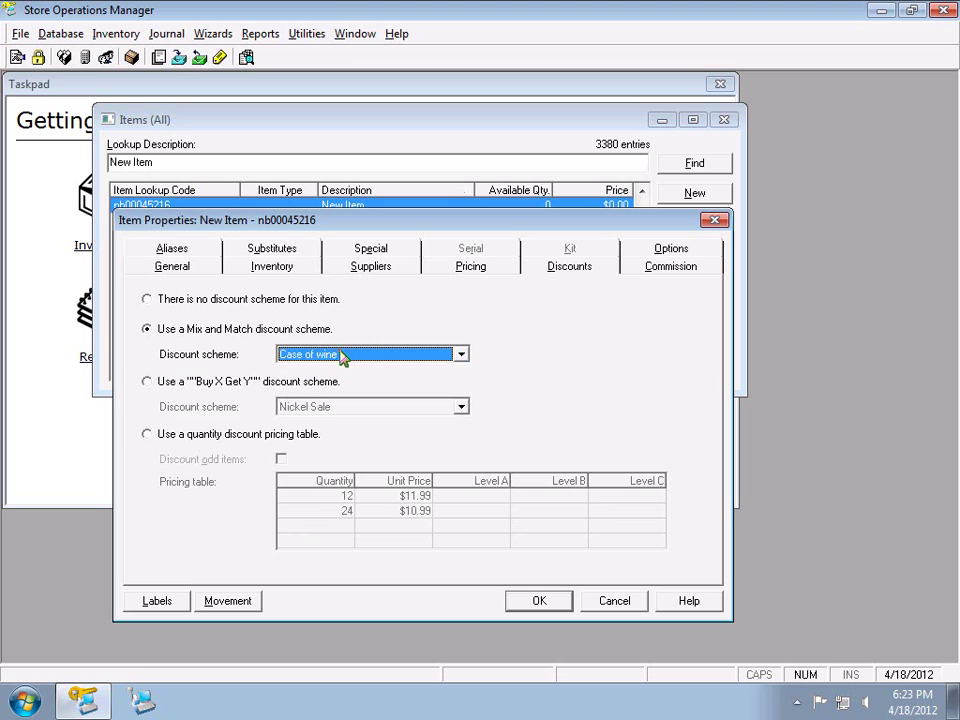
View the defined discounts list under Database > Discounts, then close it
left_click(62, 34)
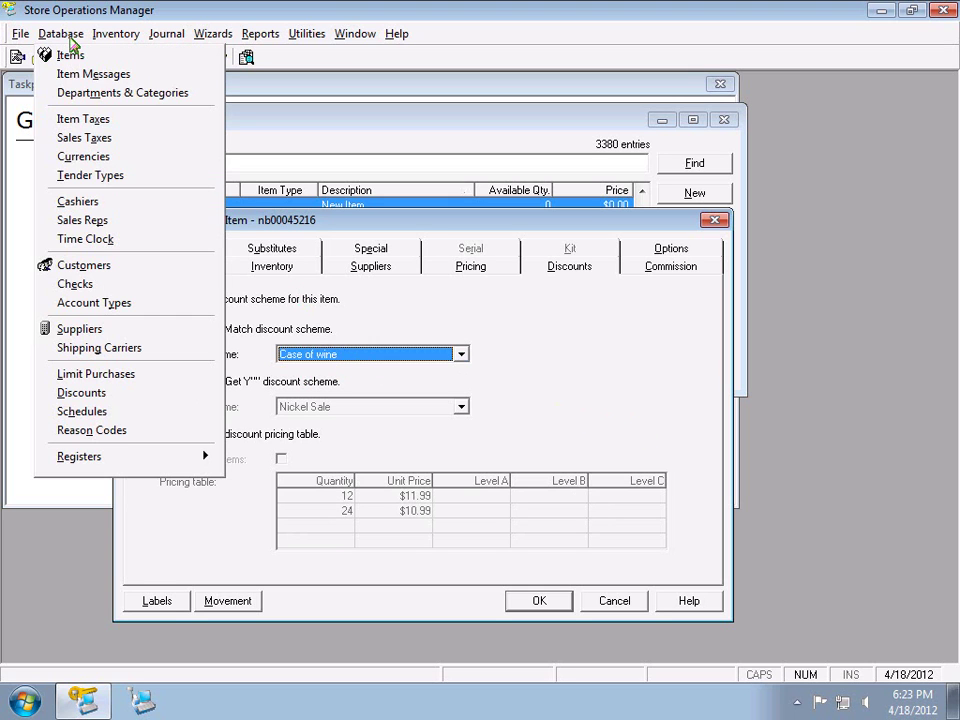
left_click(94, 393)
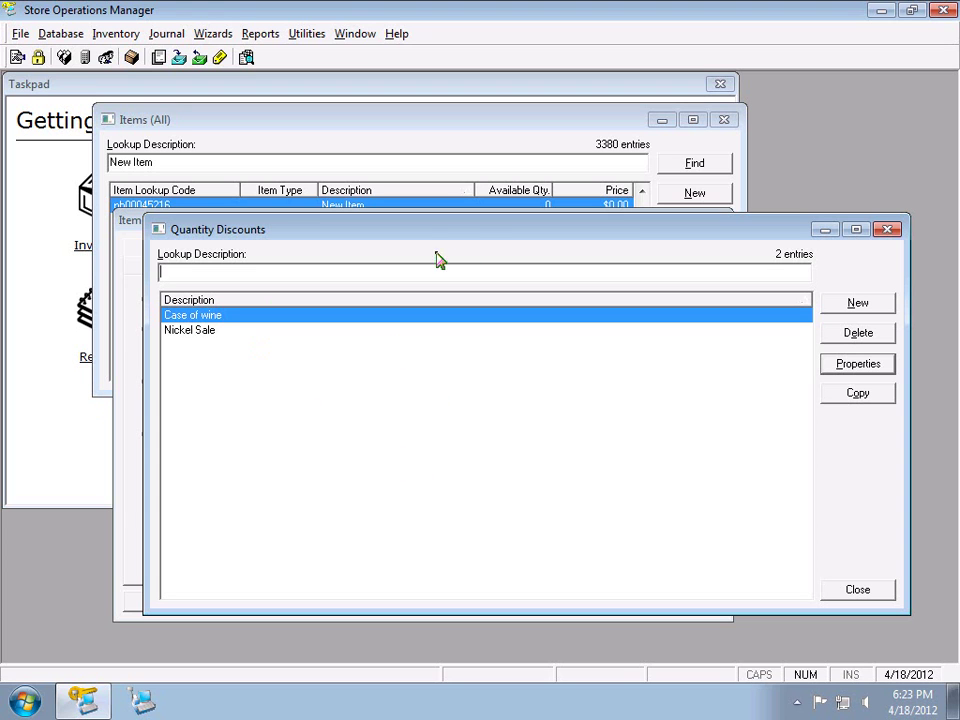
left_click(886, 231)
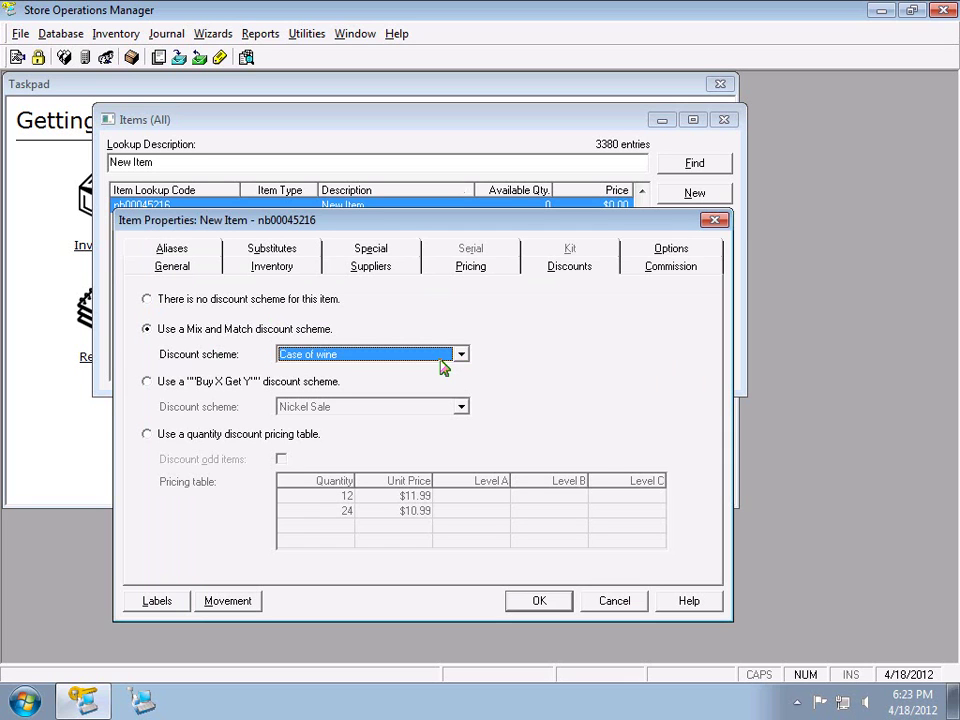
Keep Case of wine in the Mix and Match list, then switch to the Buy X Get Y scheme Nickel Sale
left_click(441, 358)
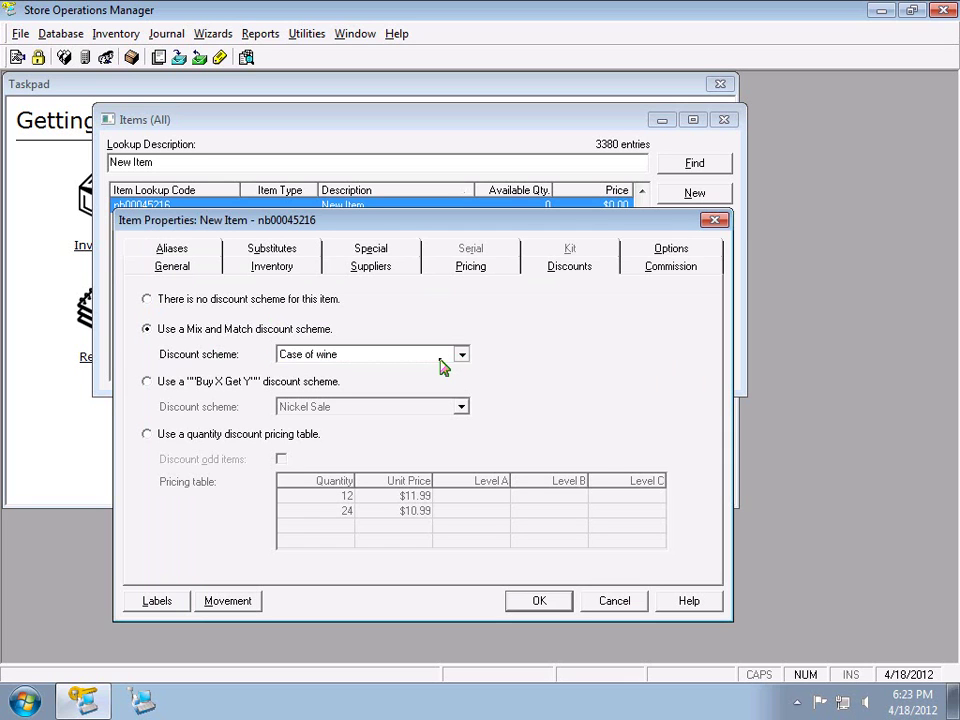
left_click(442, 370)
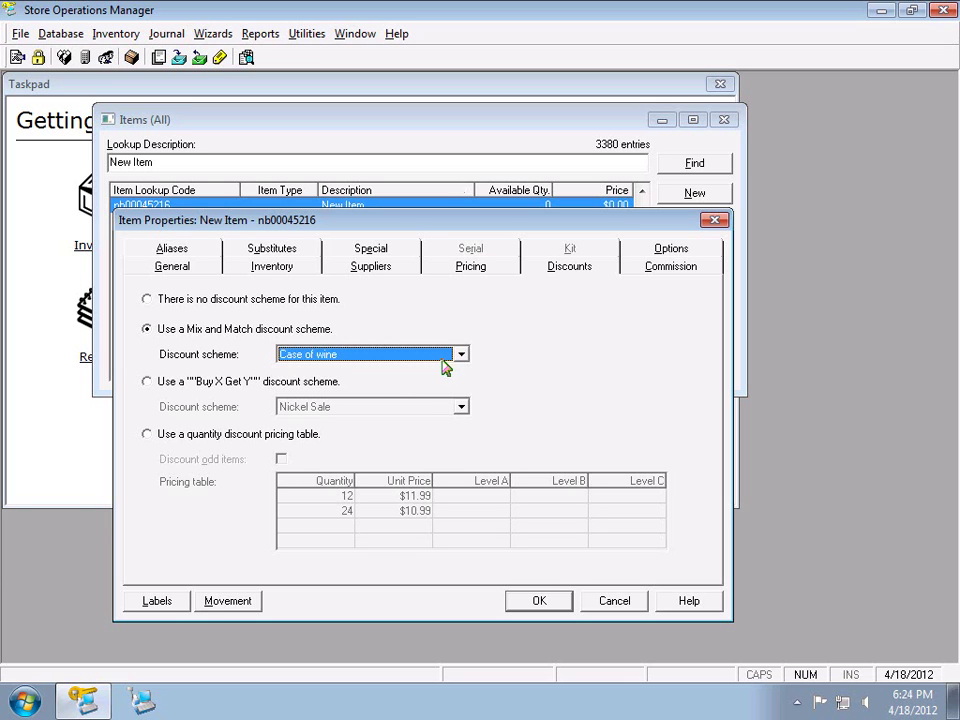
left_click(212, 390)
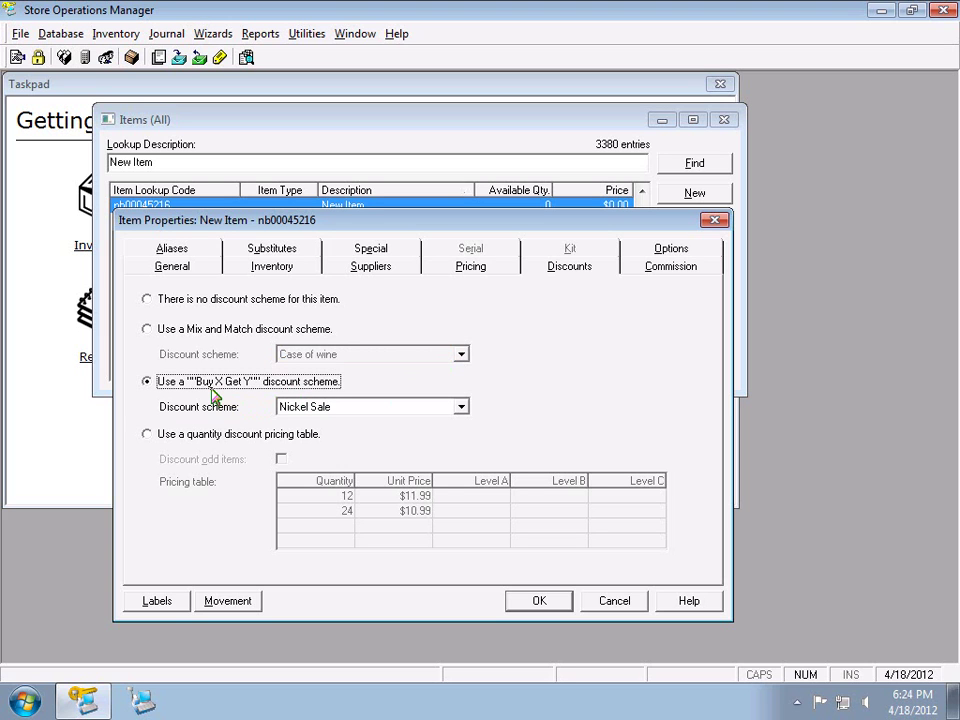
Inspect the Nickel Sale discount's quantity and price settings under Database > Discounts, cancelling without changes
left_click(68, 38)
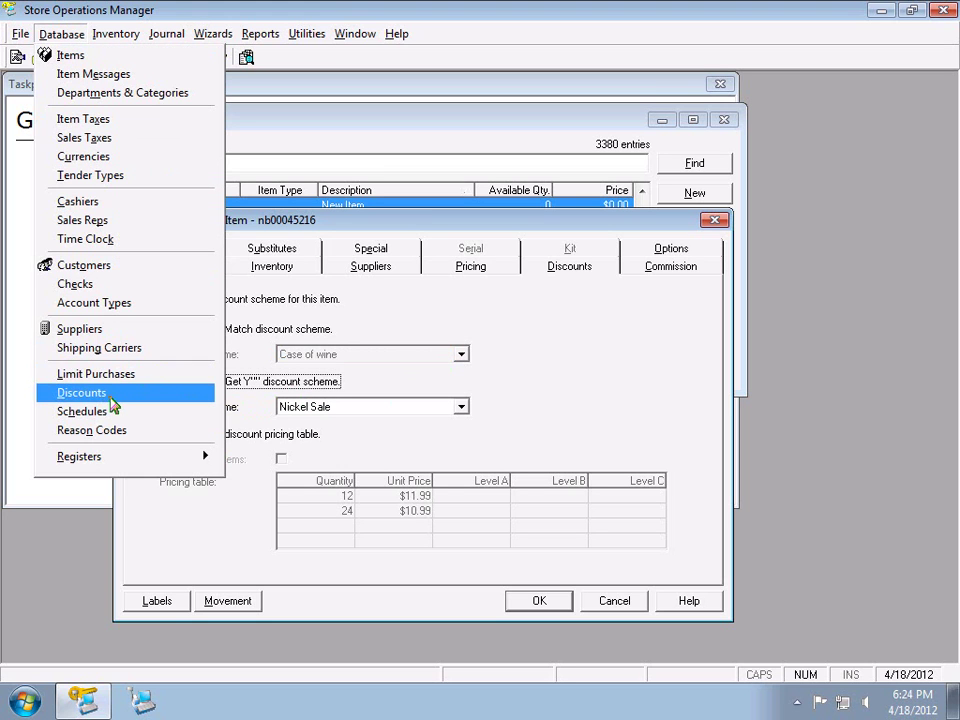
left_click(100, 393)
double_click(244, 355)
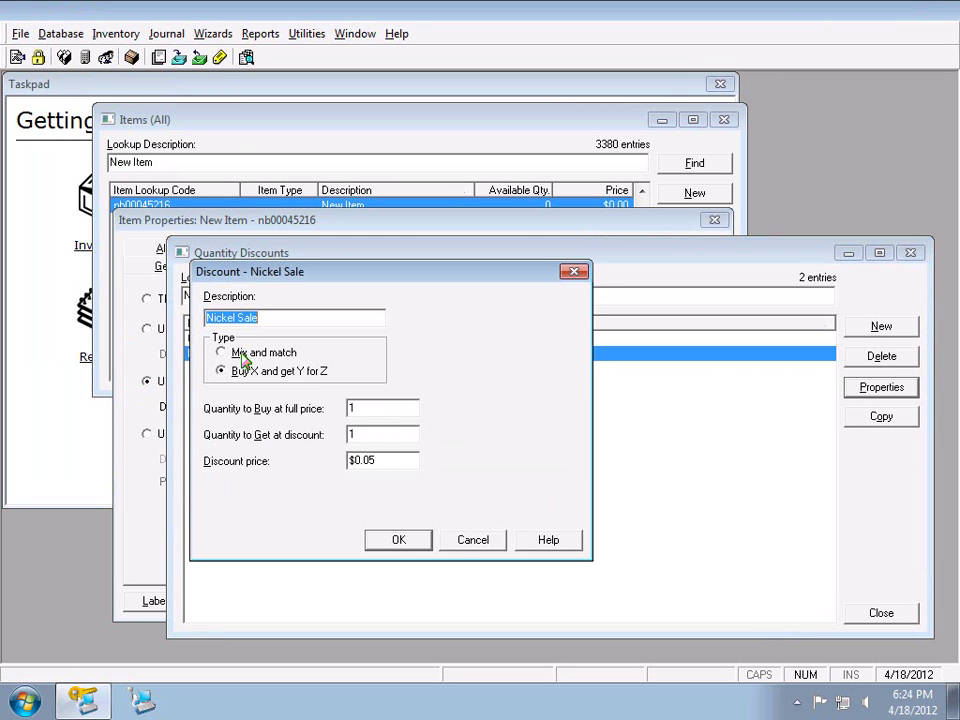
double_click(383, 410)
left_click(381, 433)
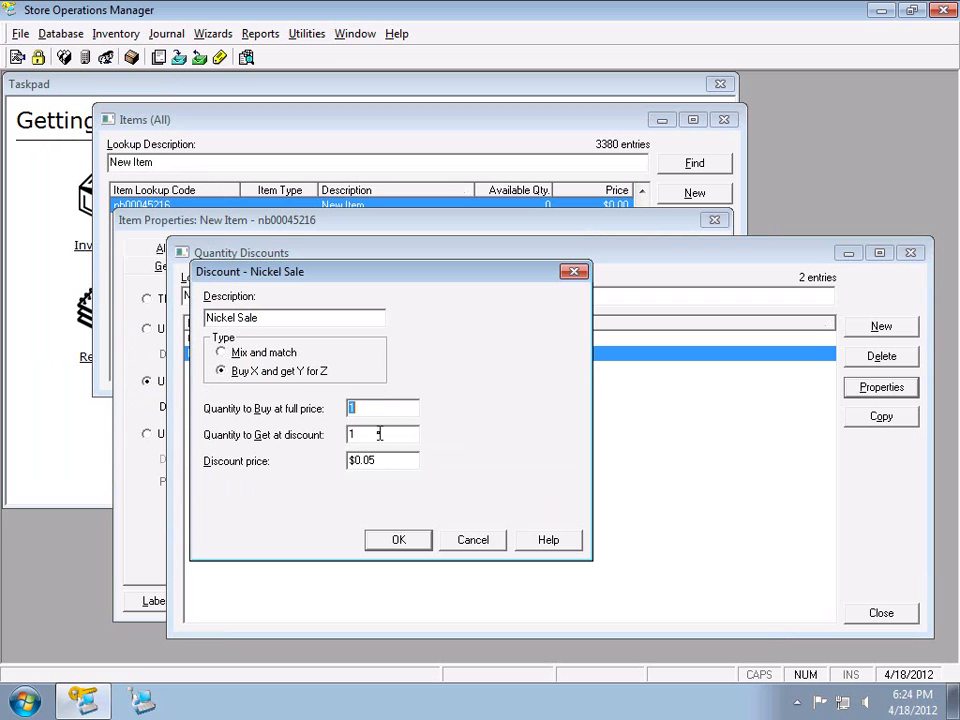
double_click(393, 458)
left_click(473, 540)
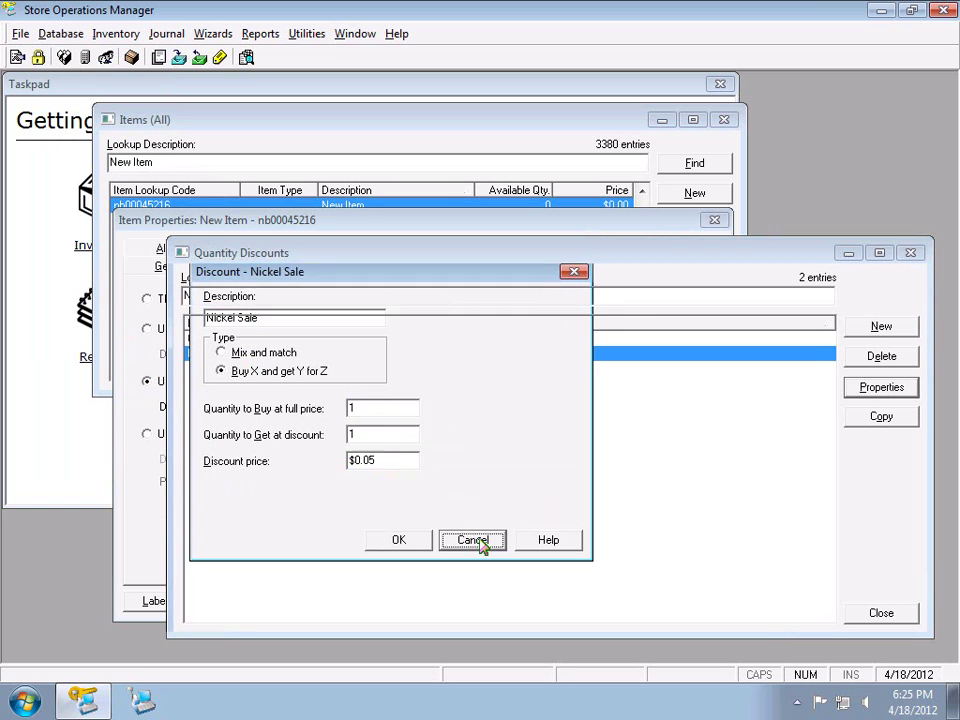
Close the quantity discounts list, set the item to no discount scheme, and show its commission settings
left_click(885, 614)
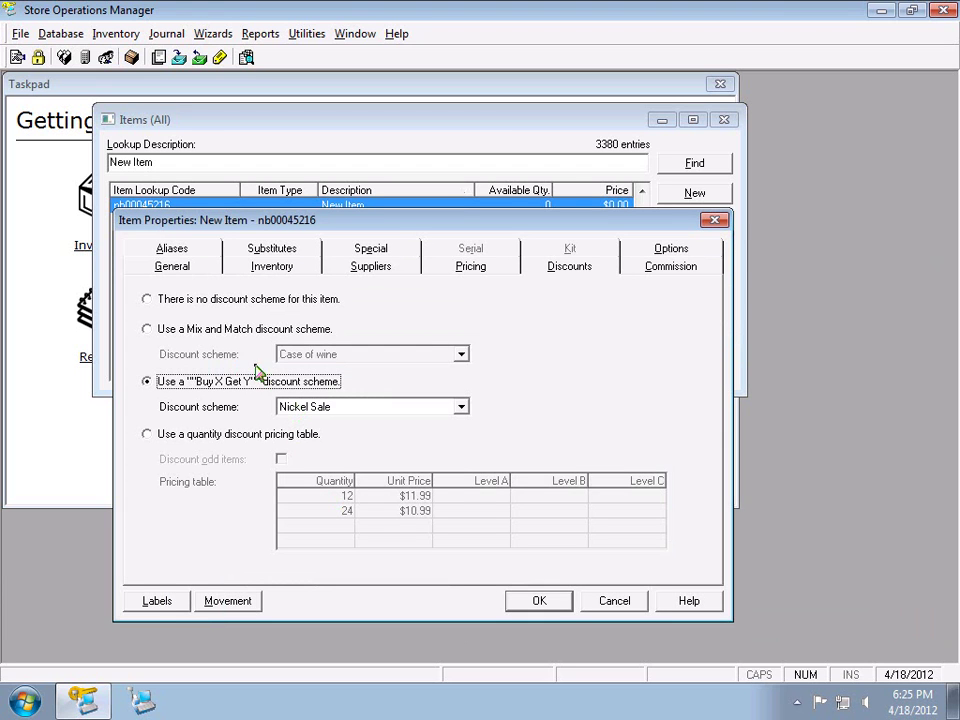
left_click(309, 301)
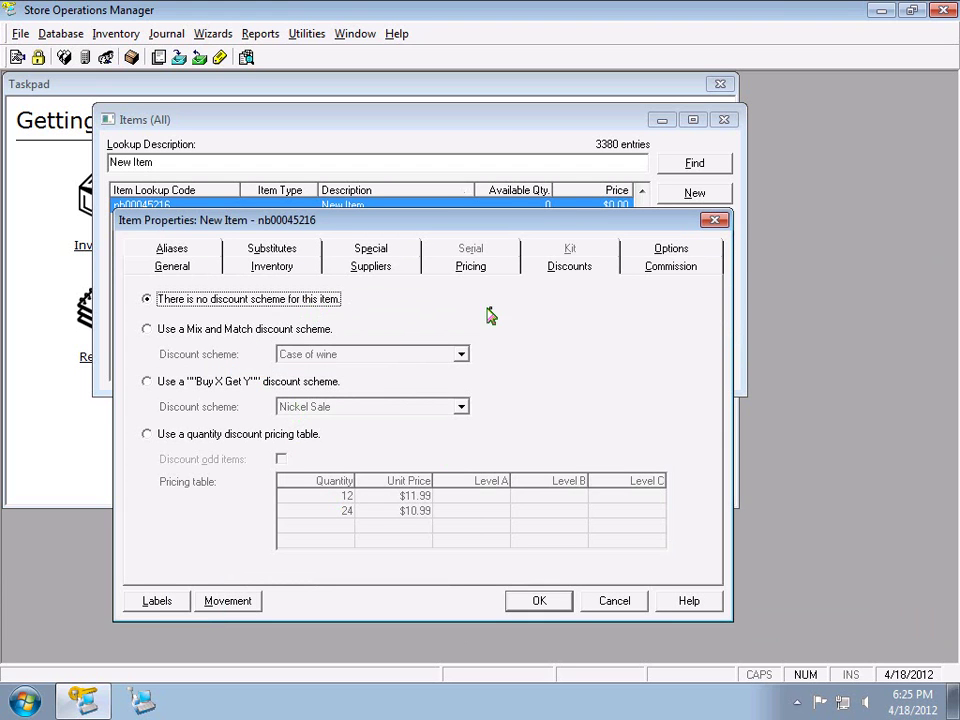
left_click(639, 272)
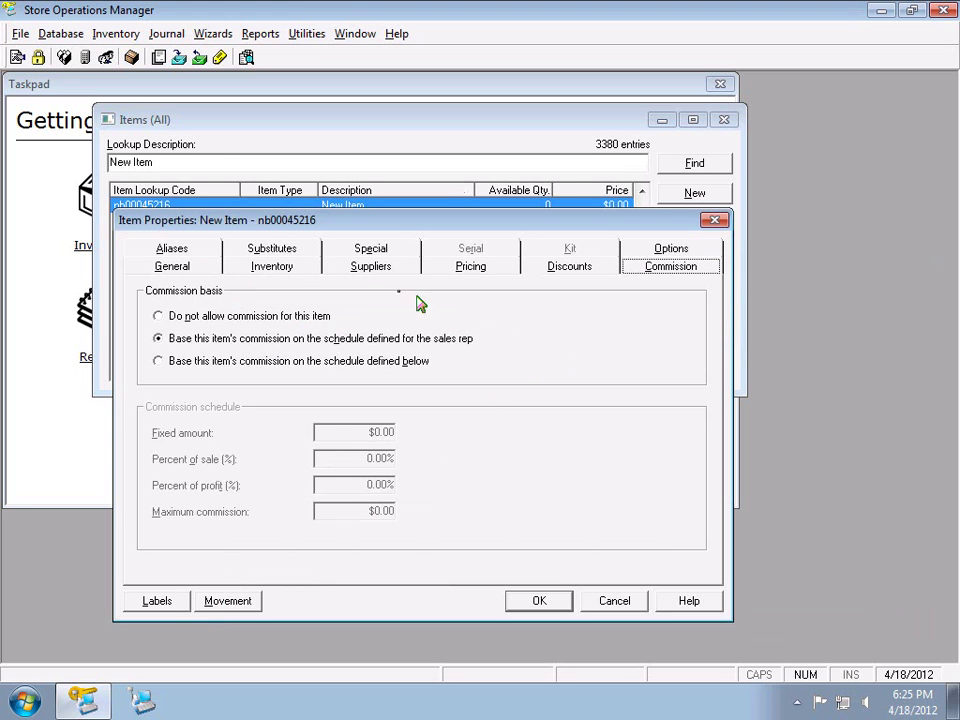
Show the item's Options tab, with every option and Block Sales setting unchecked
left_click(663, 252)
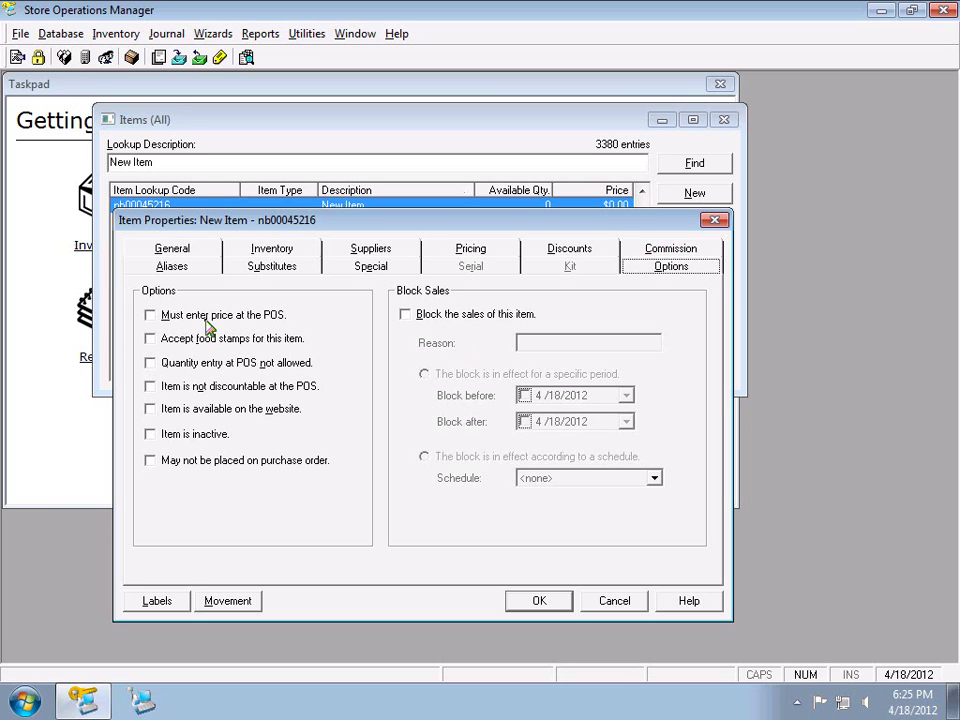
Toggle 'Must enter price at the POS' on and back off, then mark the item not discountable at the POS
left_click(208, 326)
left_click(208, 326)
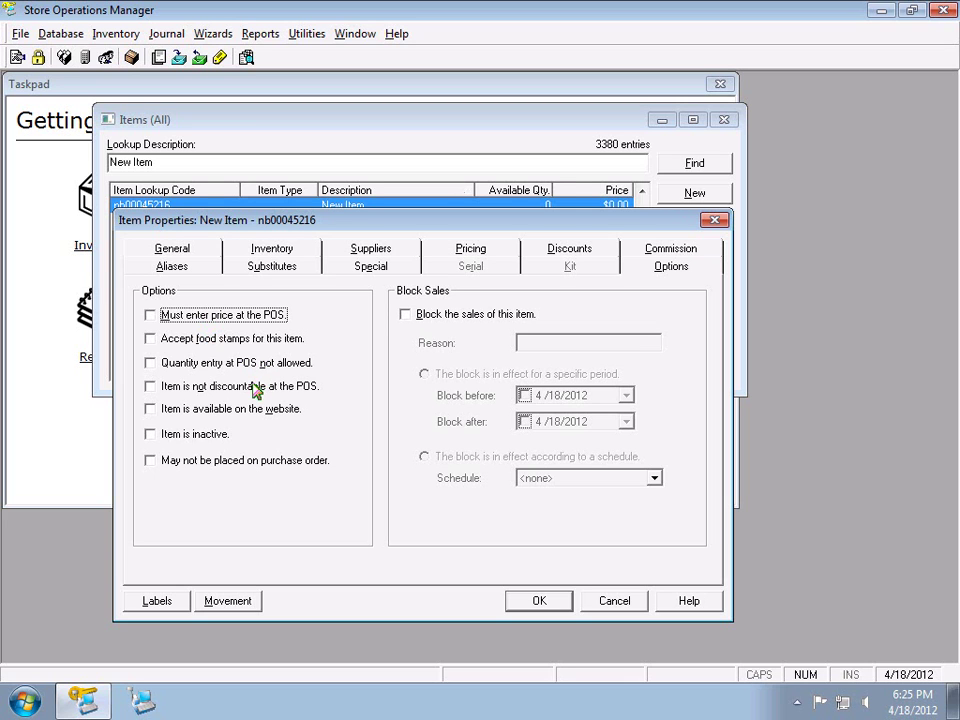
left_click(279, 390)
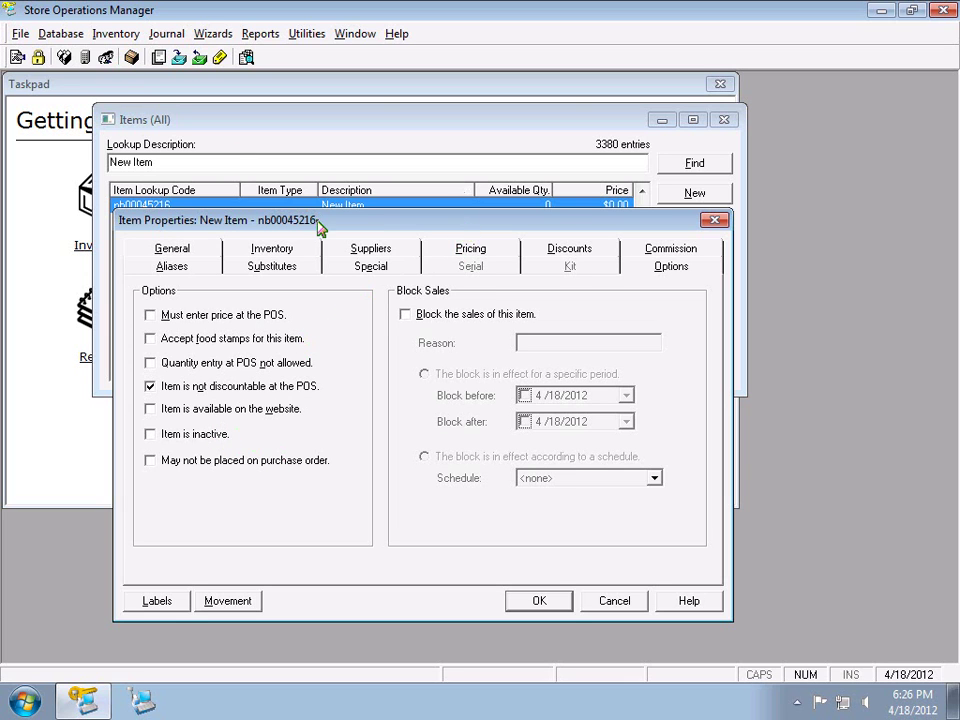
Move Item Properties lower, then toggle 'Item is inactive' and 'May not be placed on purchase order' on and off
left_click_drag(320, 222, 323, 266)
key("alt+i")
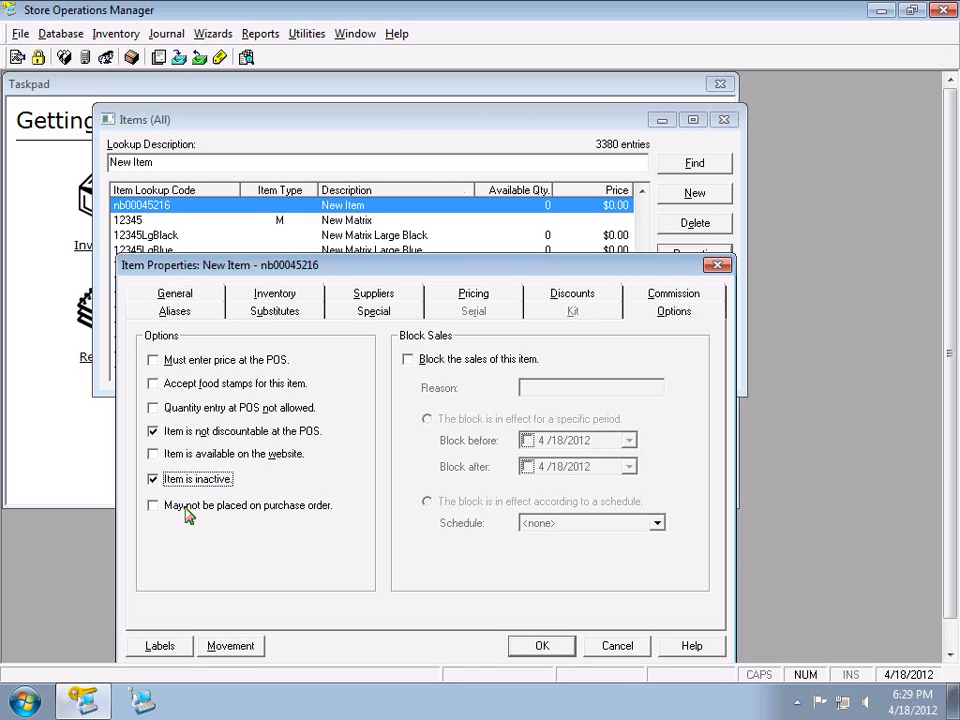
left_click(155, 481)
left_click(154, 506)
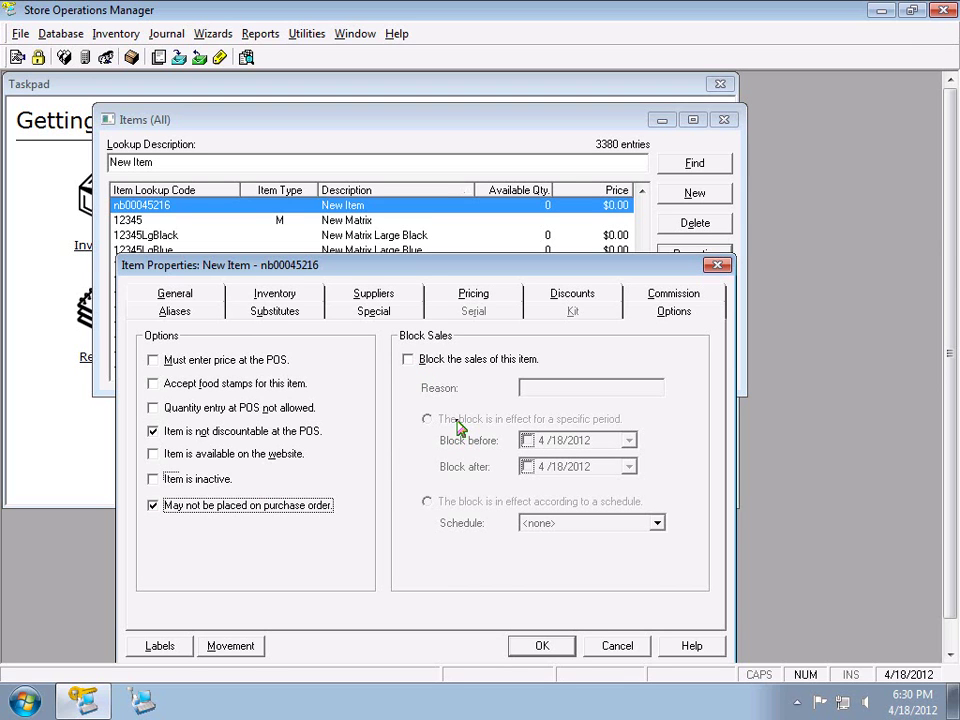
key("space")
Check and uncheck 'Block the sales of this item', then show the Special tab settings
left_click(446, 359)
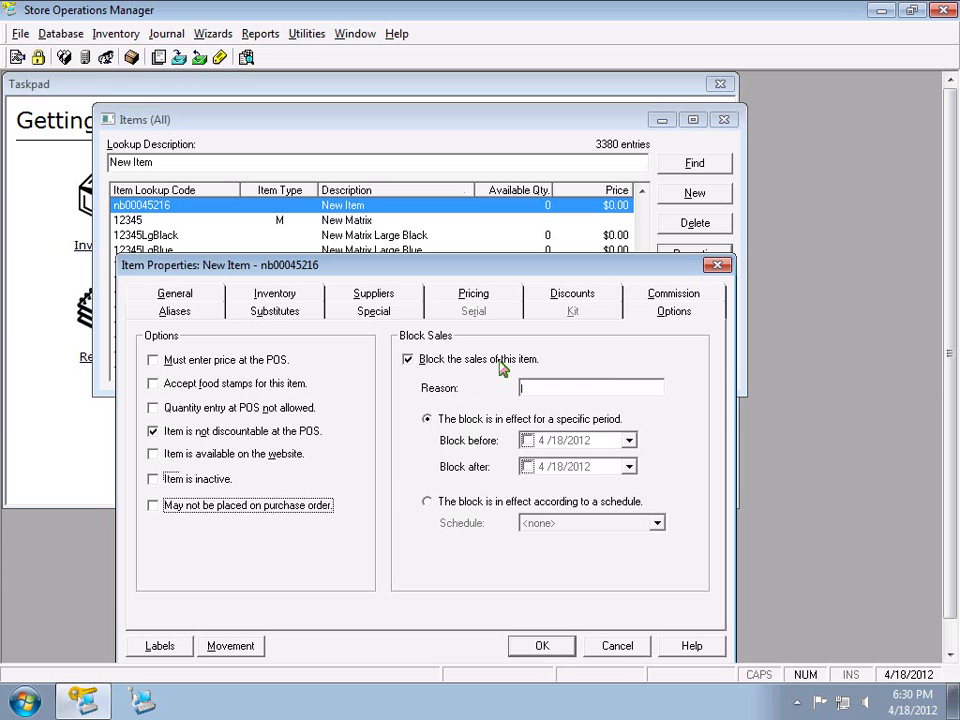
left_click(500, 362)
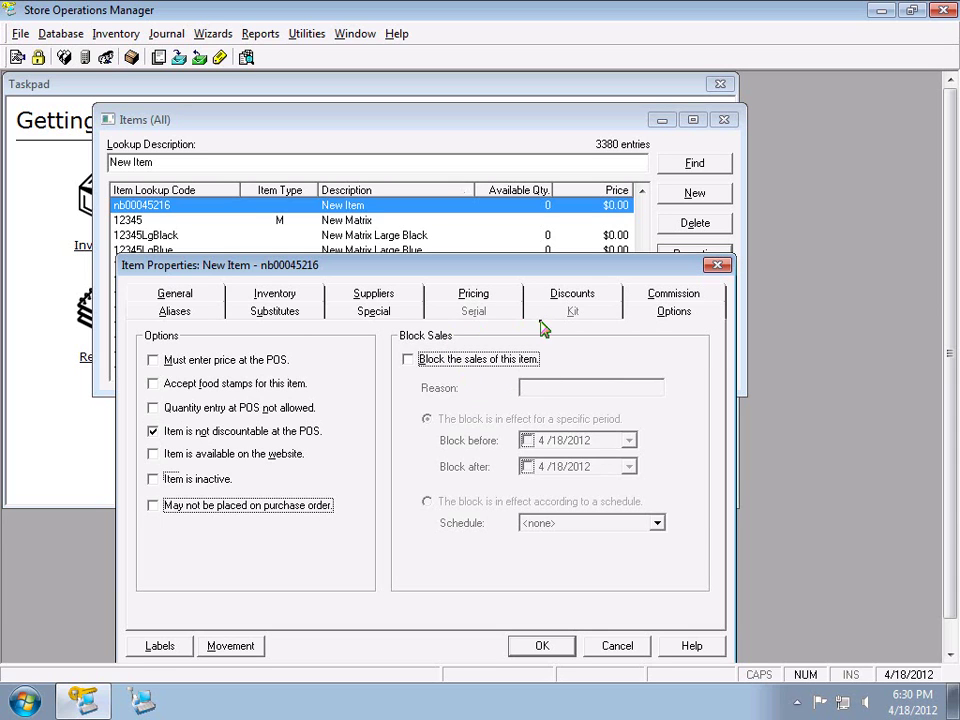
left_click(393, 318)
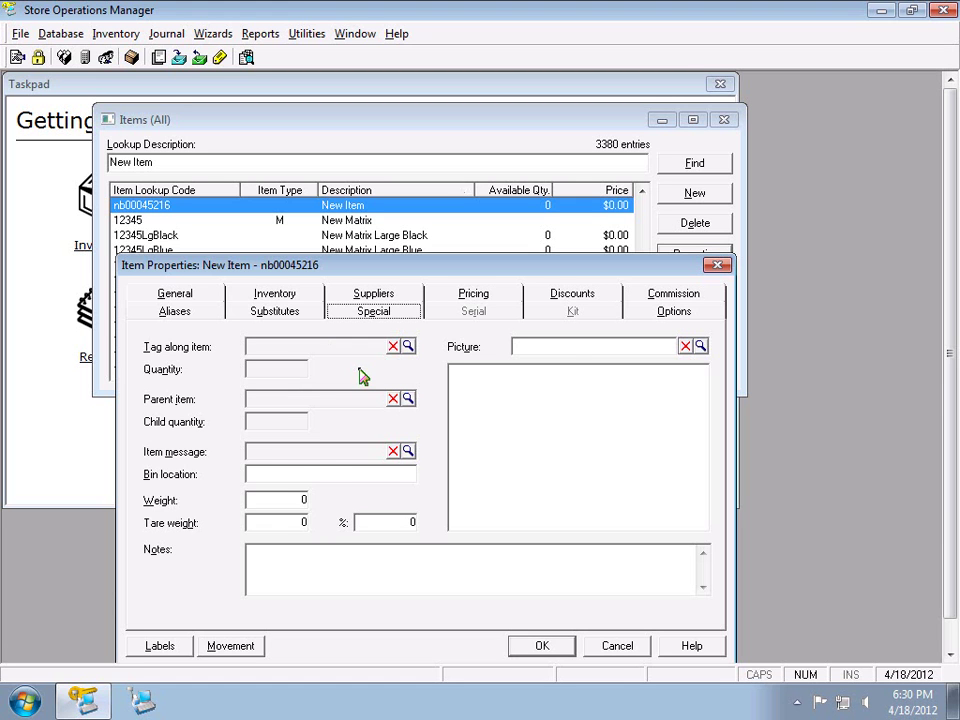
Try ice20 as the tag-along item with quantity 1, then clear it with the red X
left_click(408, 346)
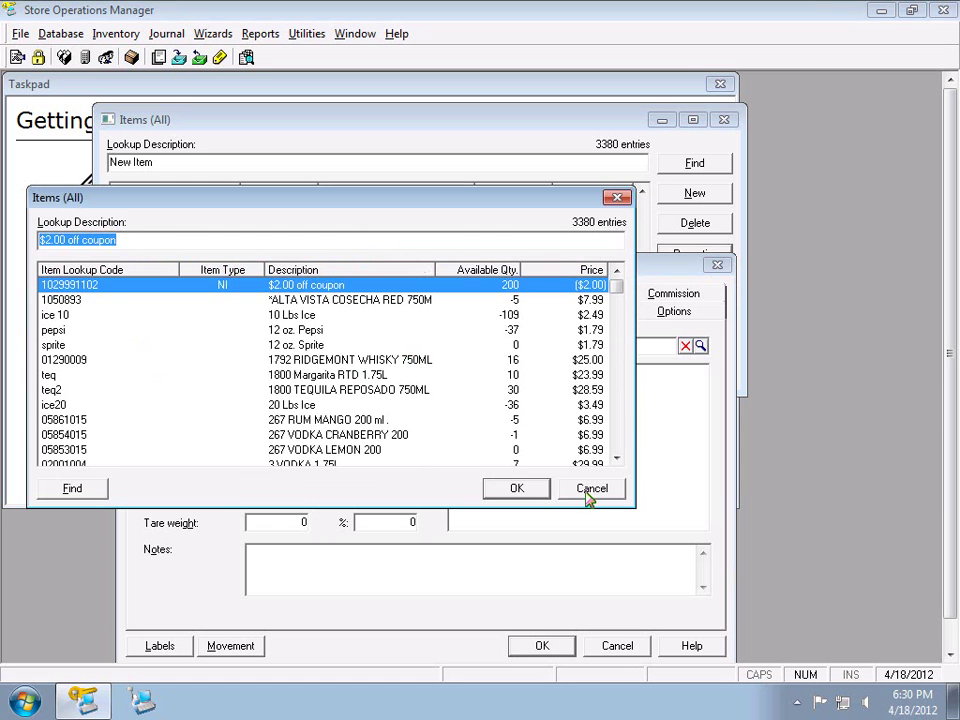
left_click(541, 486)
left_click(408, 344)
double_click(333, 405)
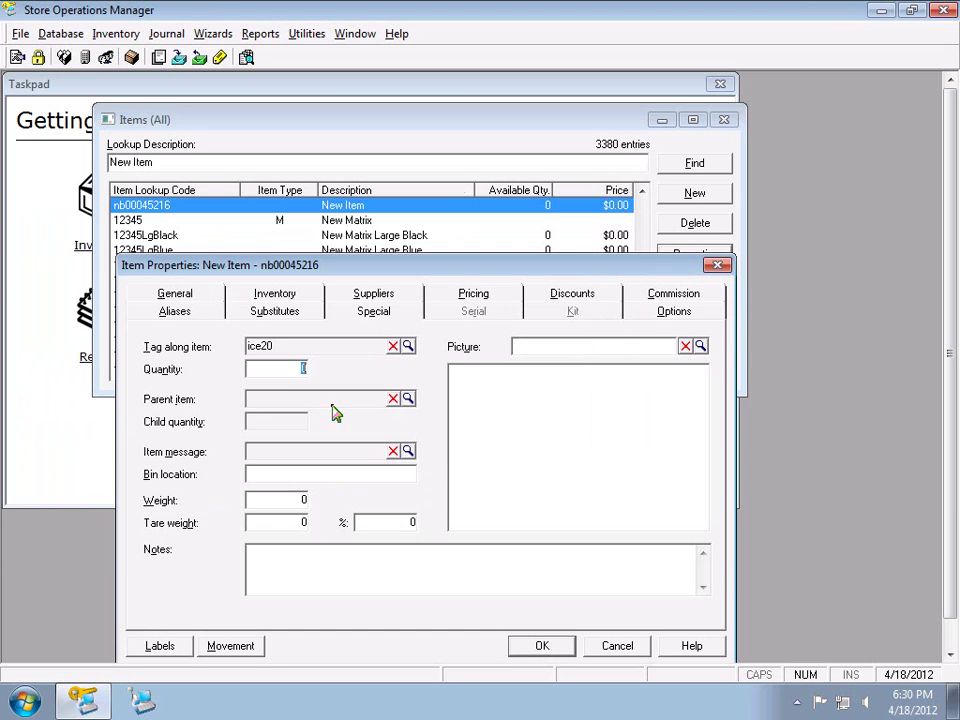
type("1")
left_click(393, 347)
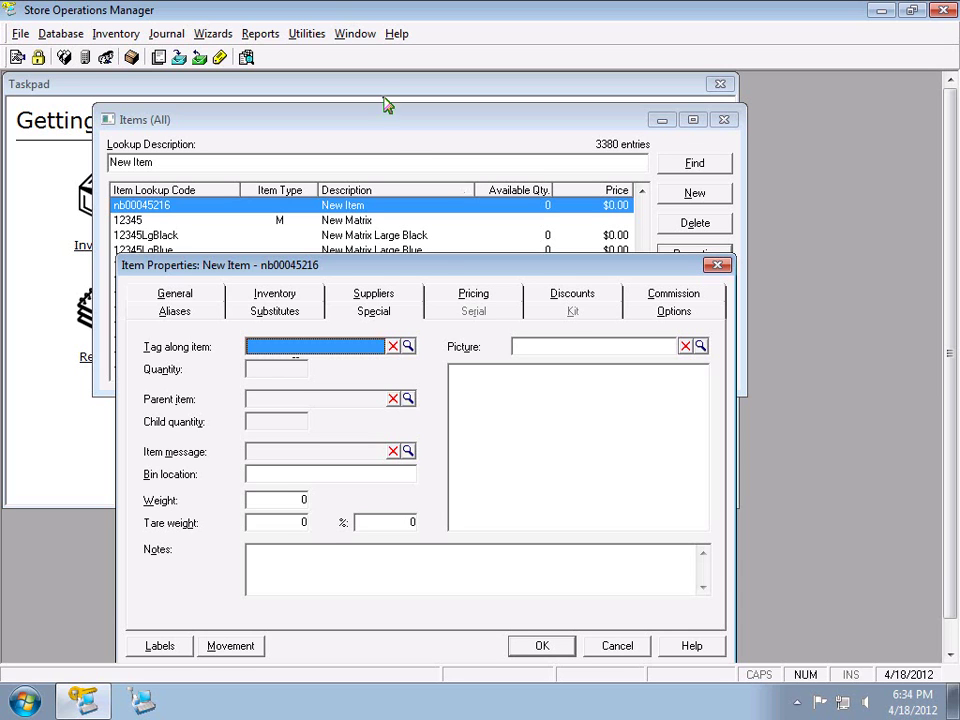
Look through the item message list, record types, bin location and notes without changing anything
left_click(408, 451)
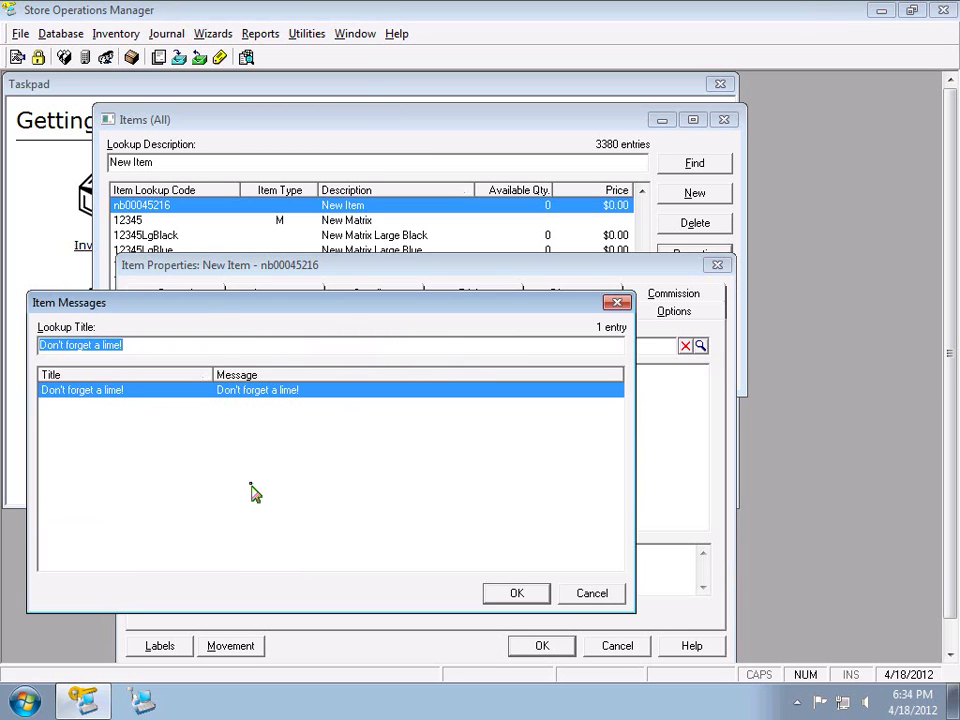
left_click(612, 600)
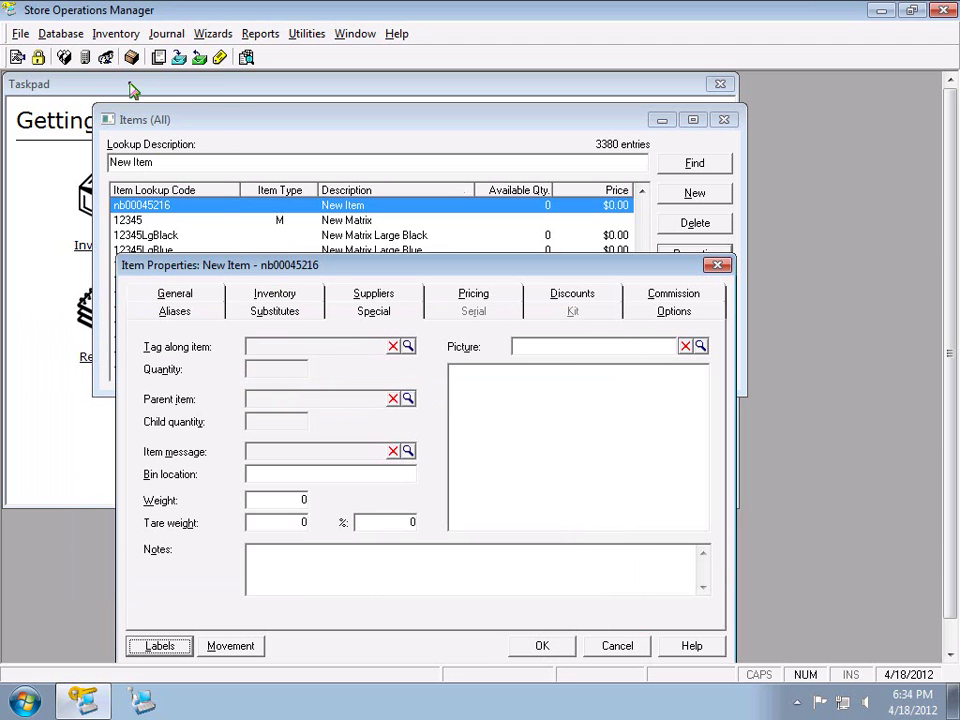
left_click(72, 35)
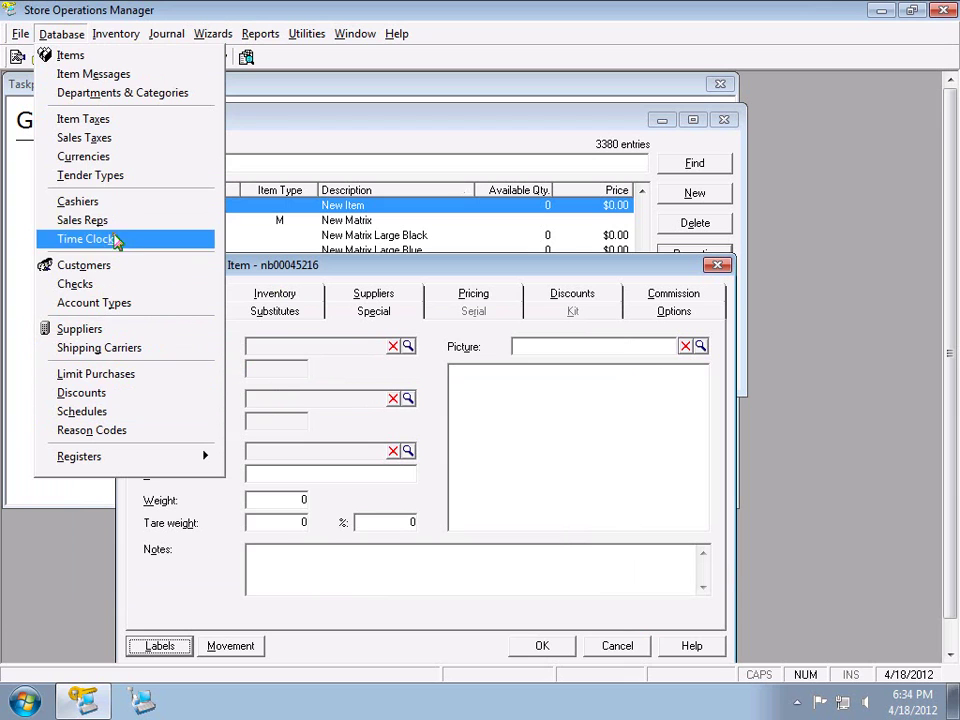
left_click(60, 34)
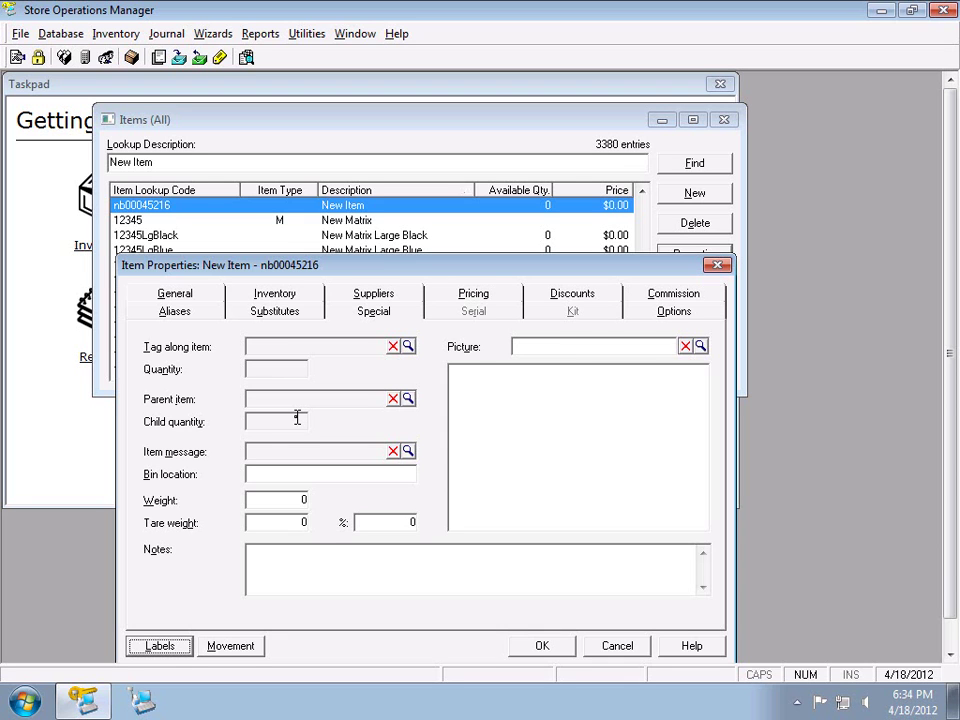
left_click(271, 469)
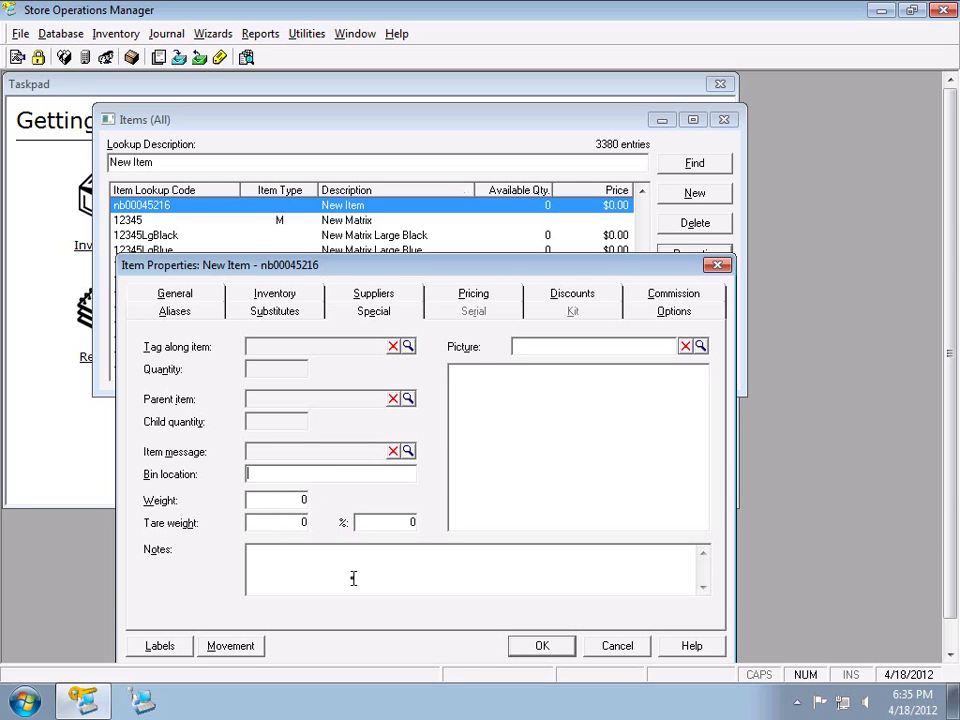
left_click(272, 556)
Check the extended description on General, then step through Special and Substitutes to Aliases
left_click(213, 291)
left_click(272, 410)
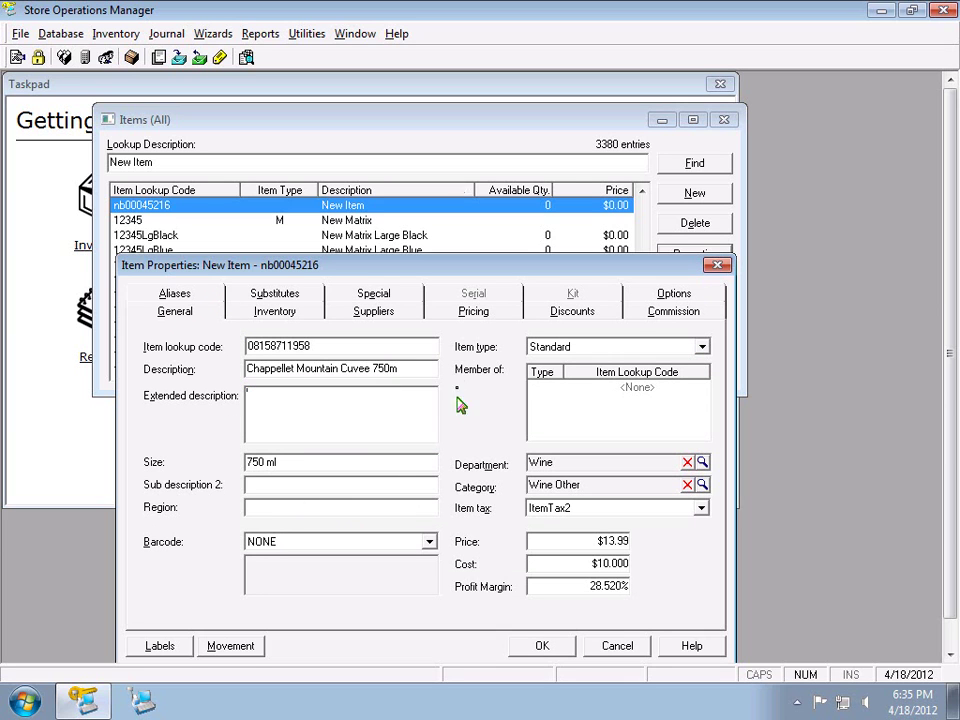
left_click(379, 293)
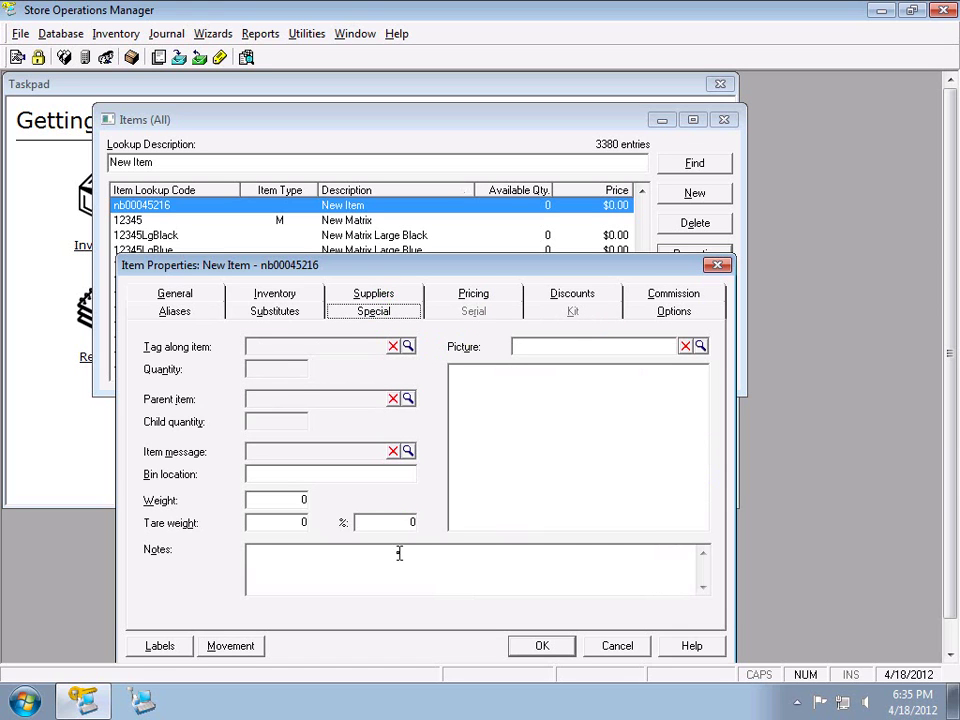
left_click(297, 316)
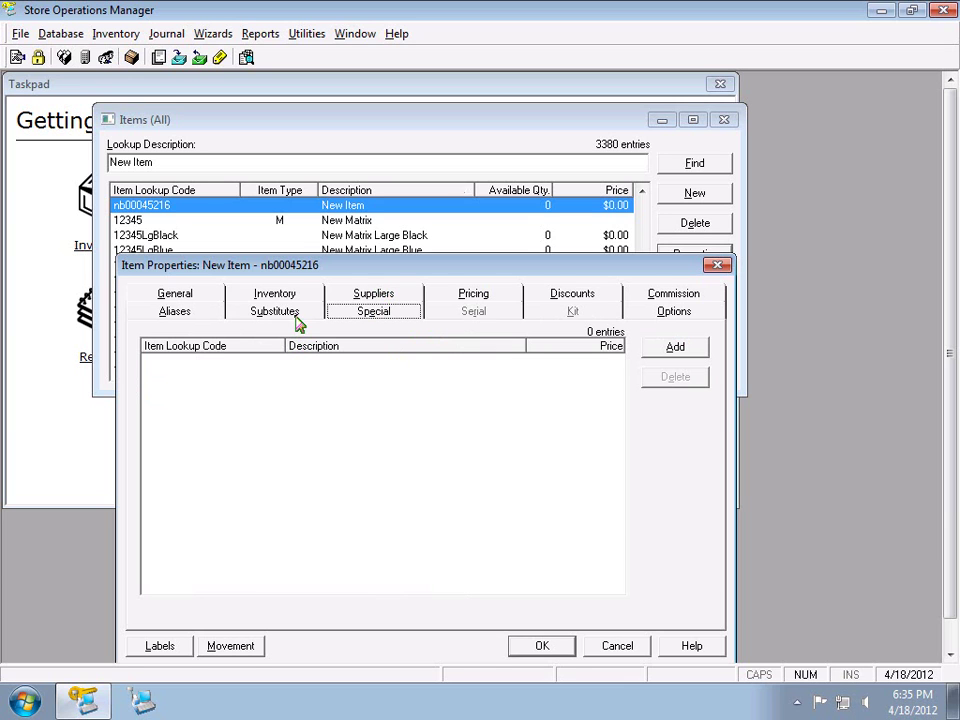
left_click(200, 317)
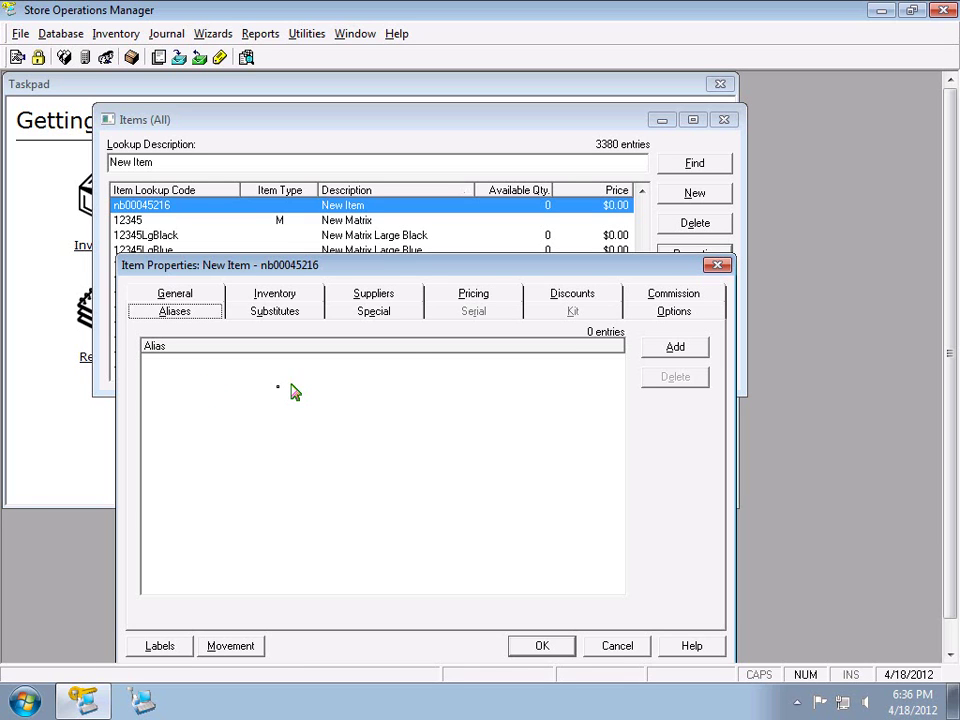
left_click(658, 350)
type("12345646789")
key("Return")
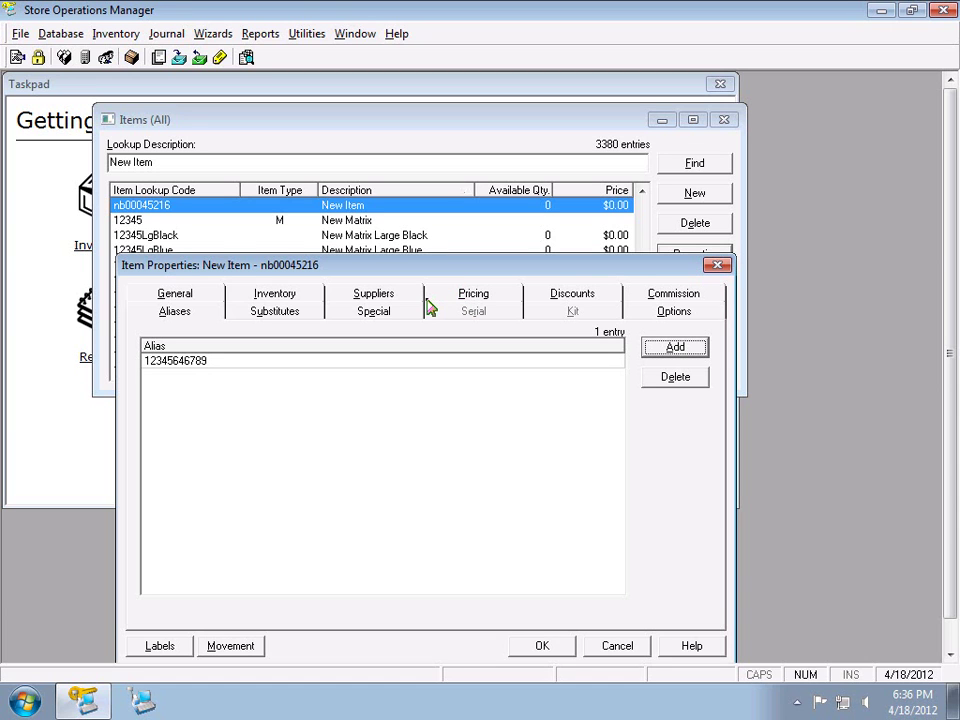
Try the alias ice20 and dismiss the warning that another item already uses it
left_click(651, 347)
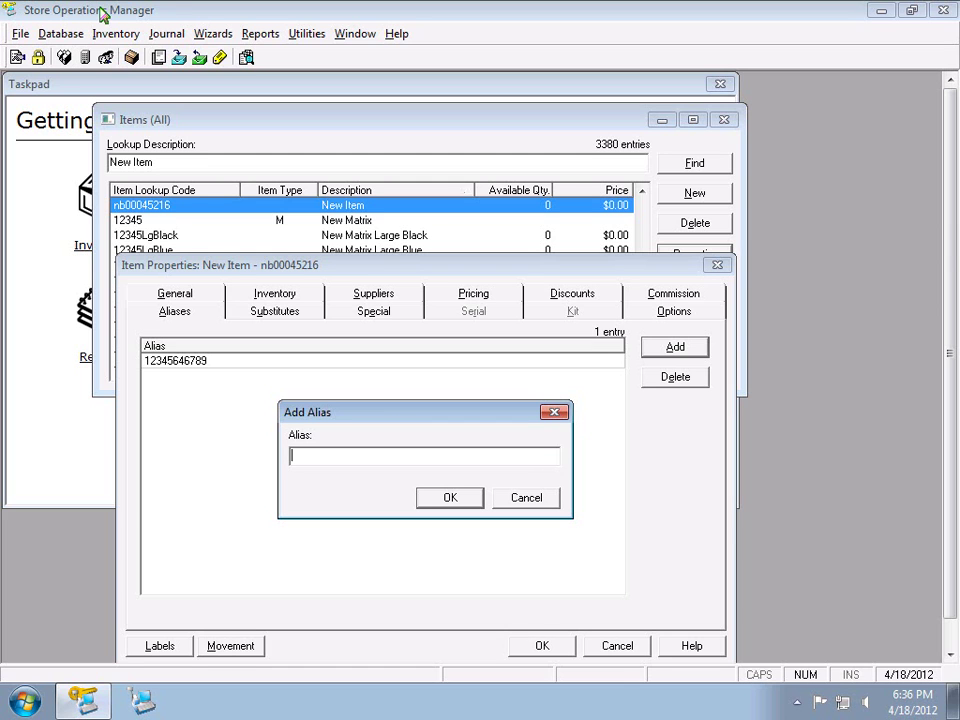
type("ice20")
left_click(446, 497)
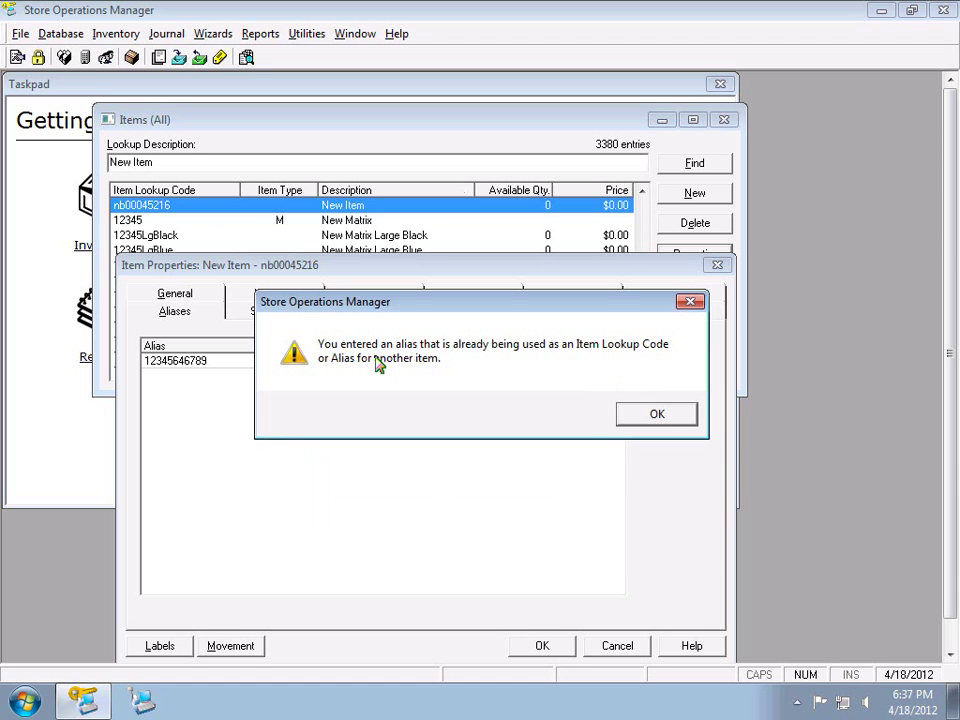
left_click(647, 414)
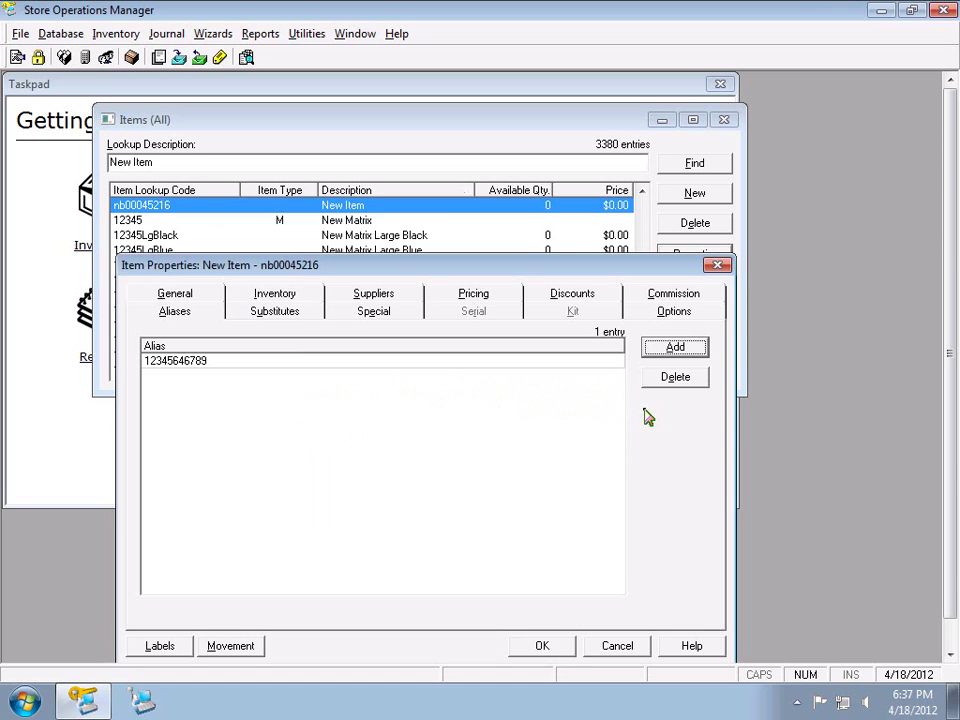
left_click(673, 350)
Enter ice21 as the second alias and move the Item Properties window up
type("ic")
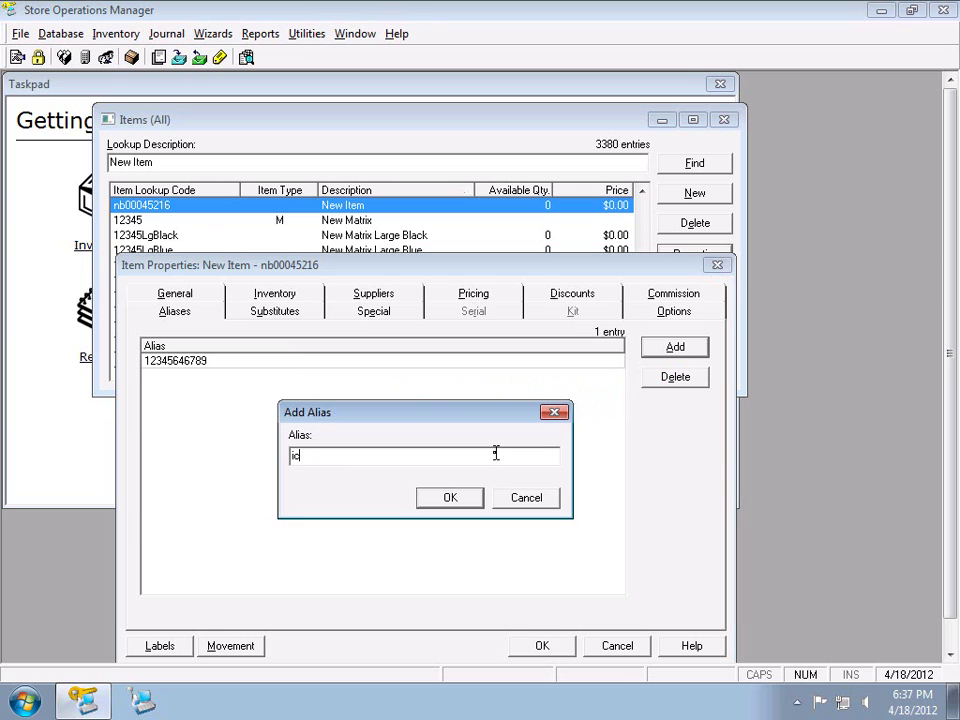
type("e21")
key("Return")
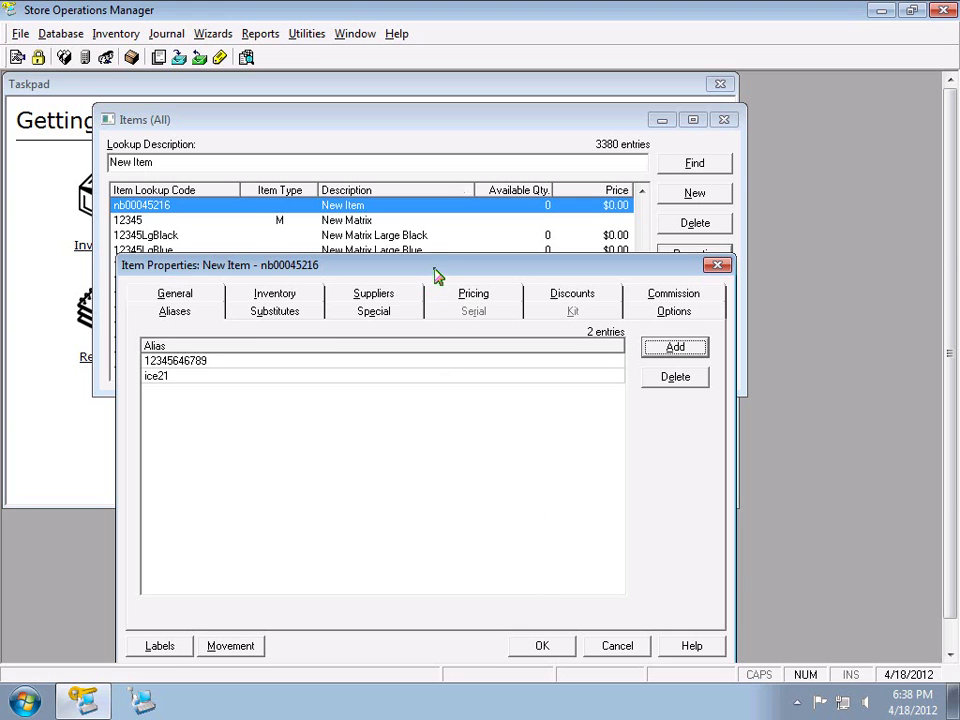
left_click_drag(435, 270, 425, 195)
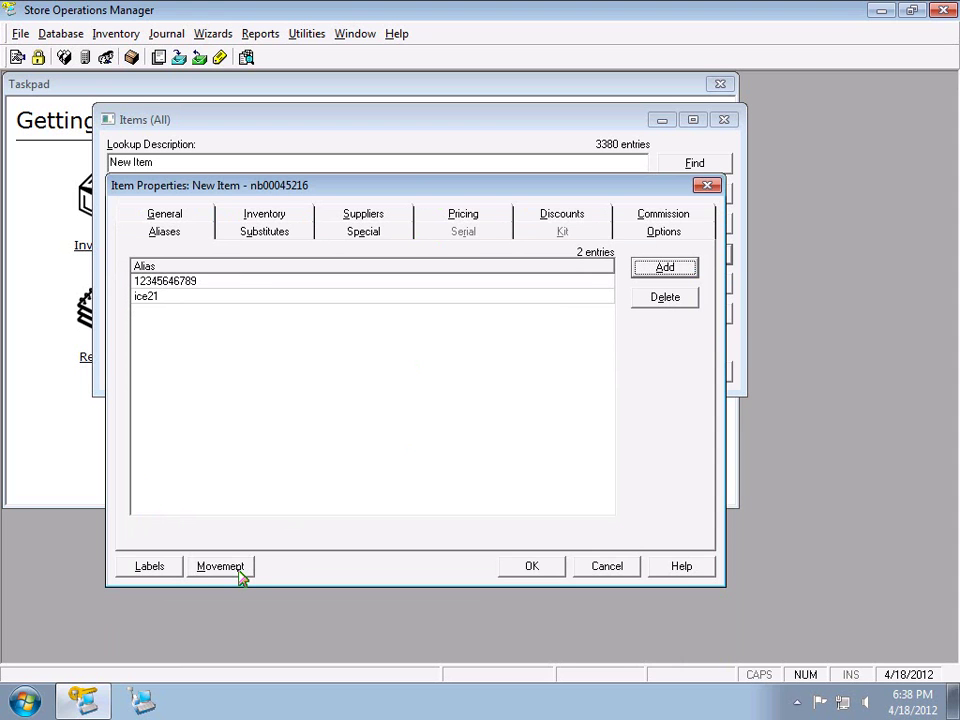
Save the new item, search 'keg' sorted by lookup code, and open KEG's movement report
left_click(534, 567)
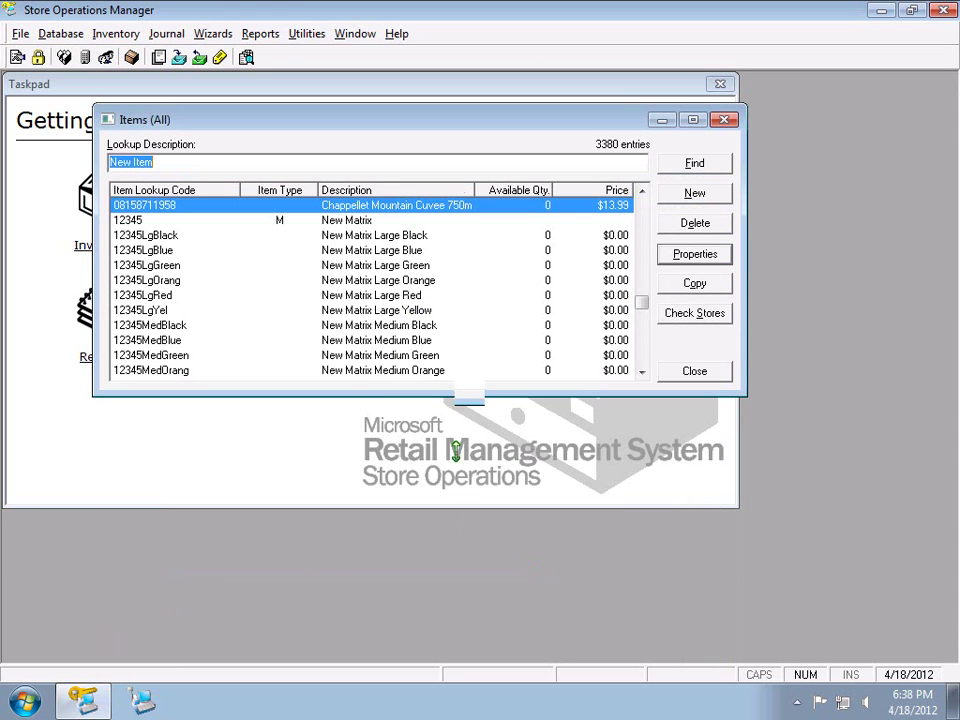
left_click_drag(458, 389, 463, 541)
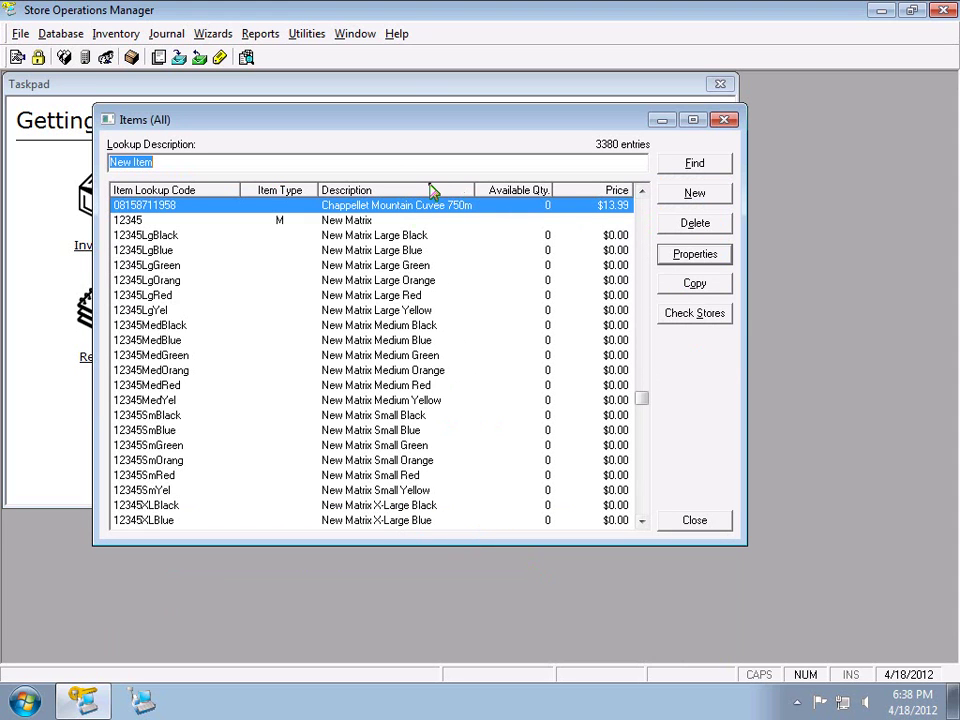
type("keg")
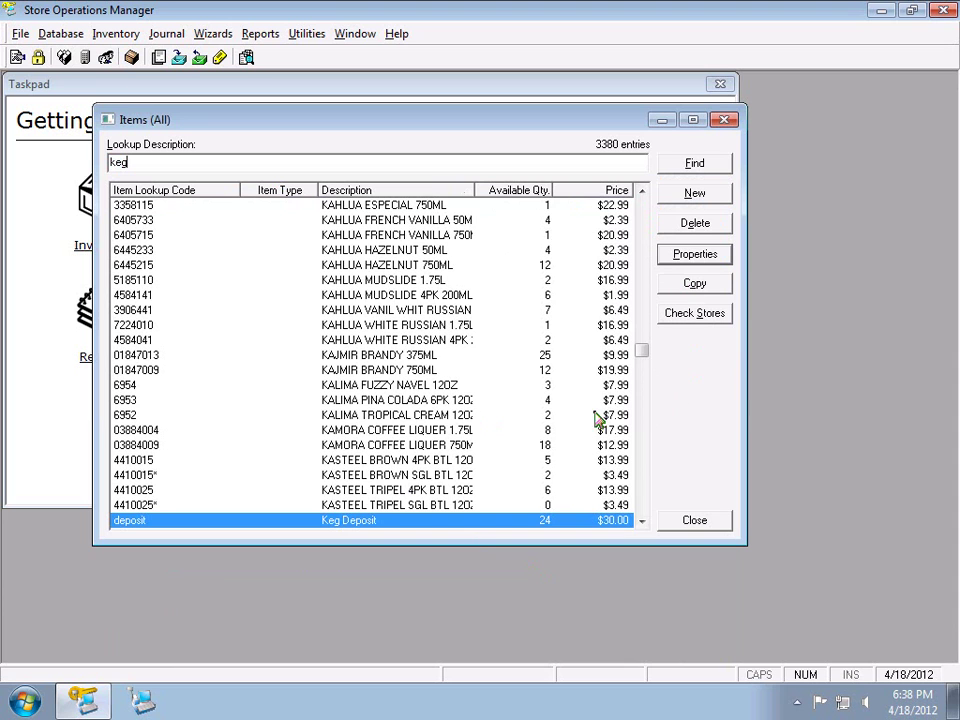
left_click(163, 199)
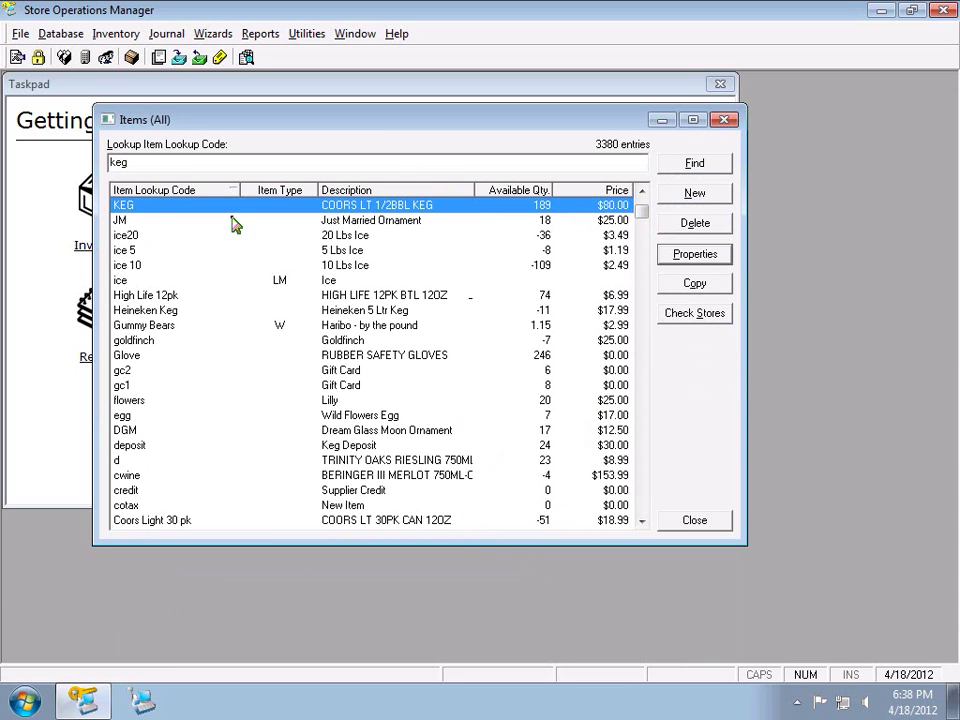
left_click(710, 257)
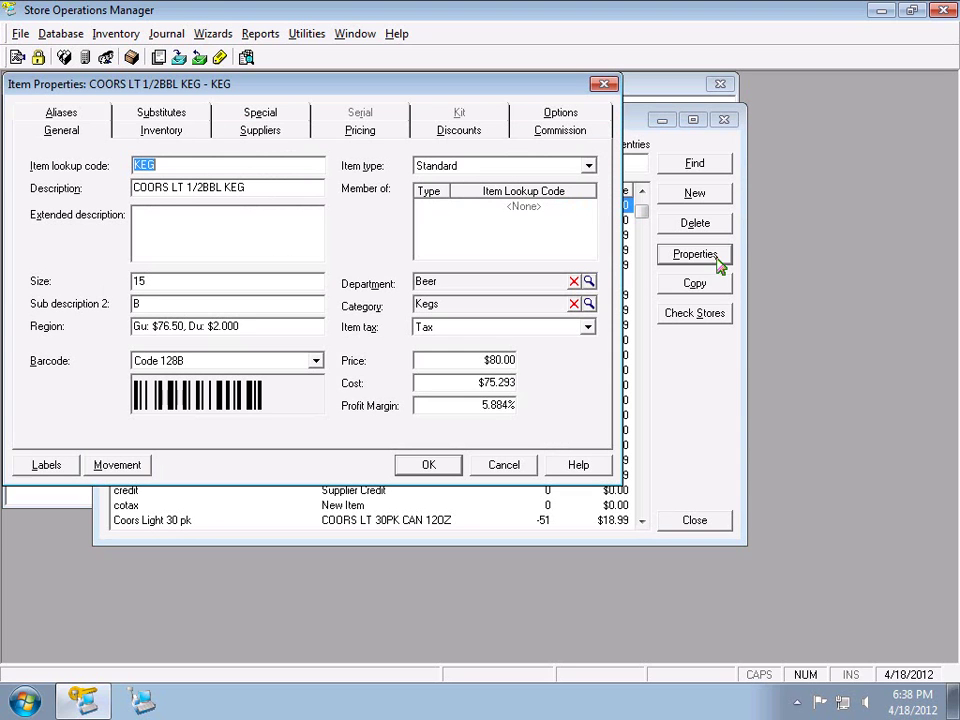
left_click(98, 467)
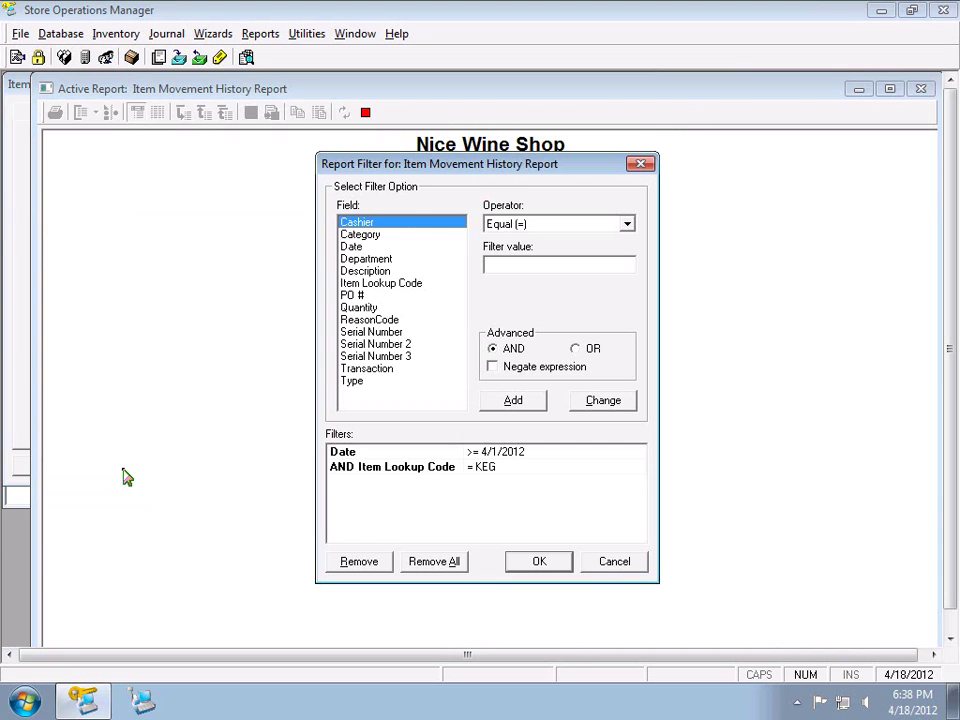
Review the Date and Item Lookup Code conditions in the report filter
left_click(437, 455)
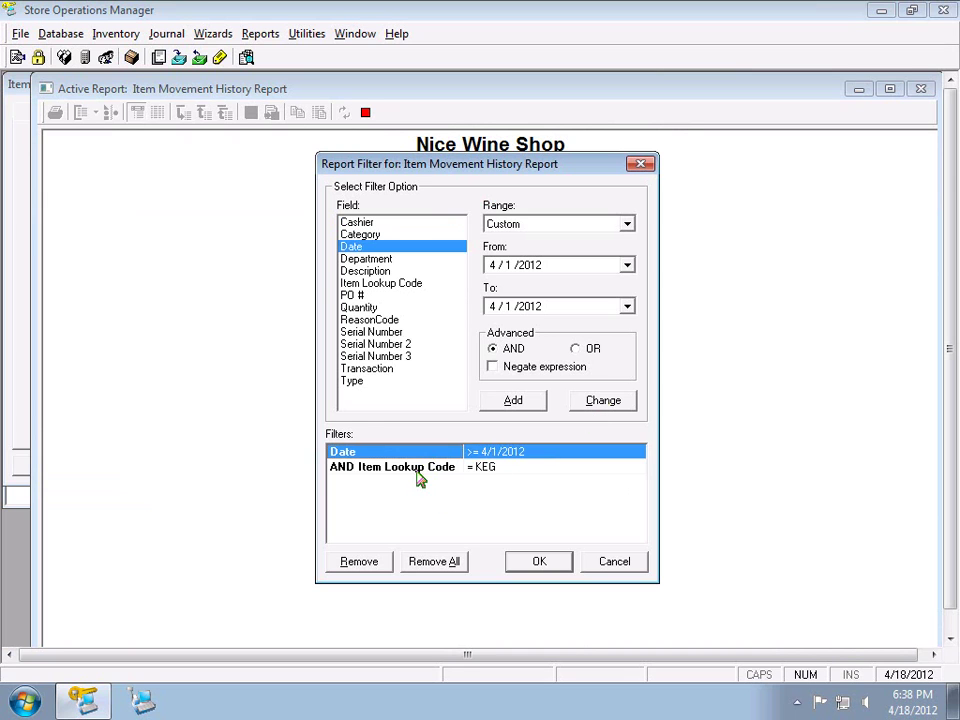
left_click(420, 470)
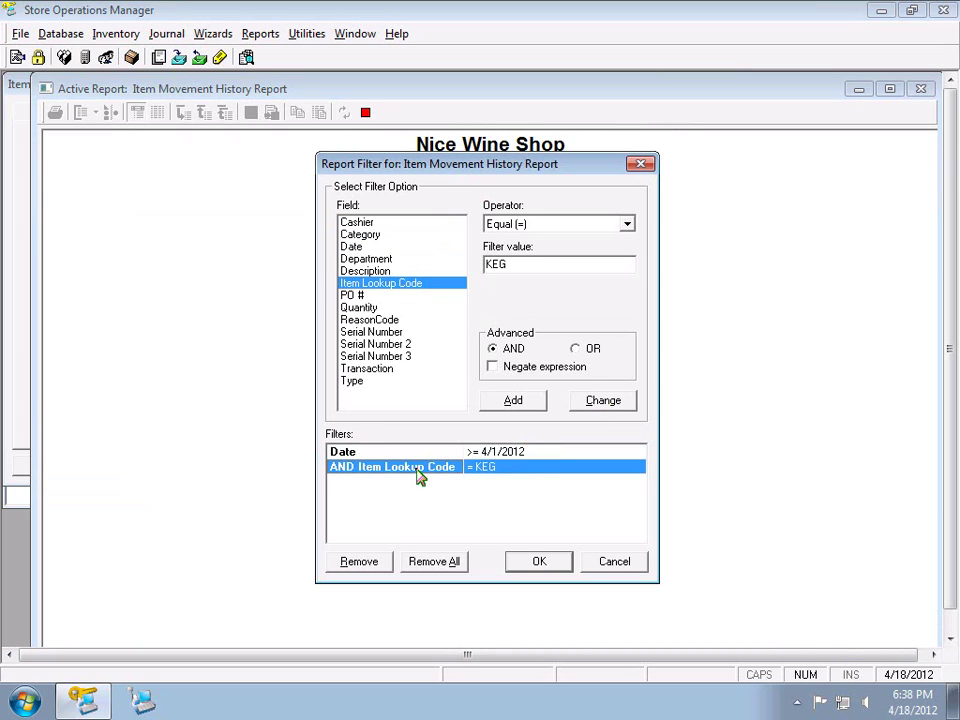
left_click(492, 452)
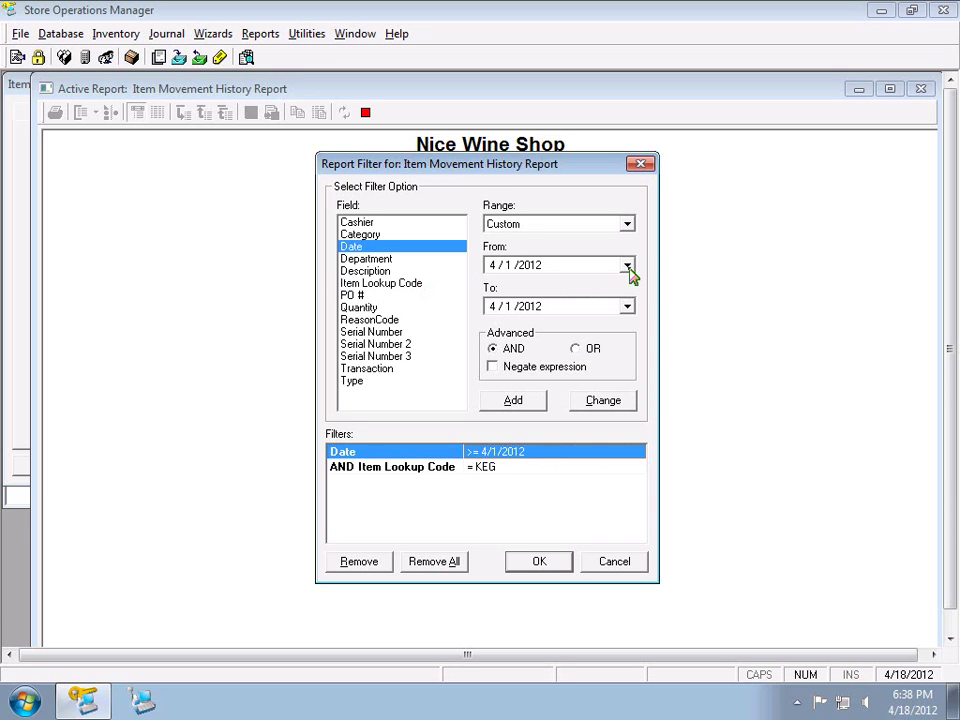
Set the date range from 4/1/2010 to today, 4/18/2012, and run the report
left_click(627, 266)
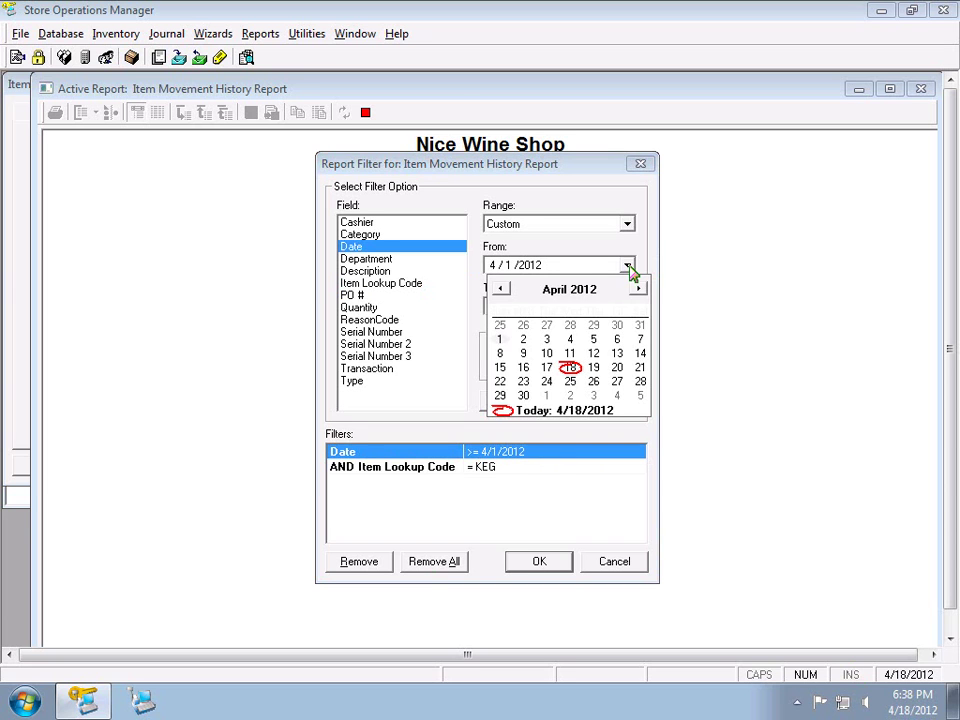
left_click(533, 272)
left_click(538, 266)
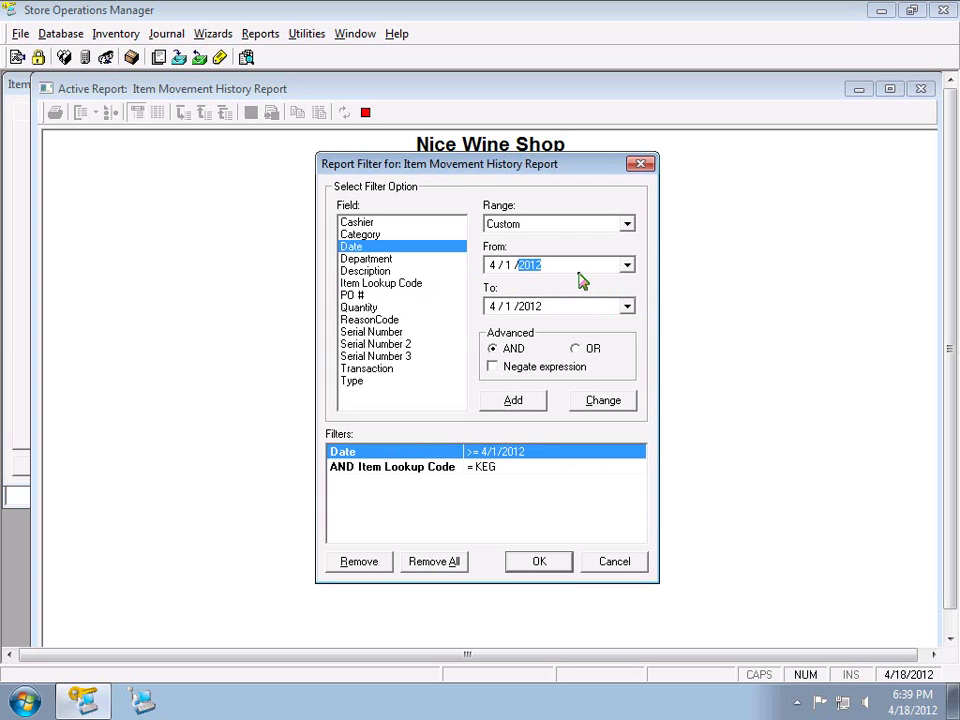
type("2010")
left_click(533, 307)
left_click(627, 307)
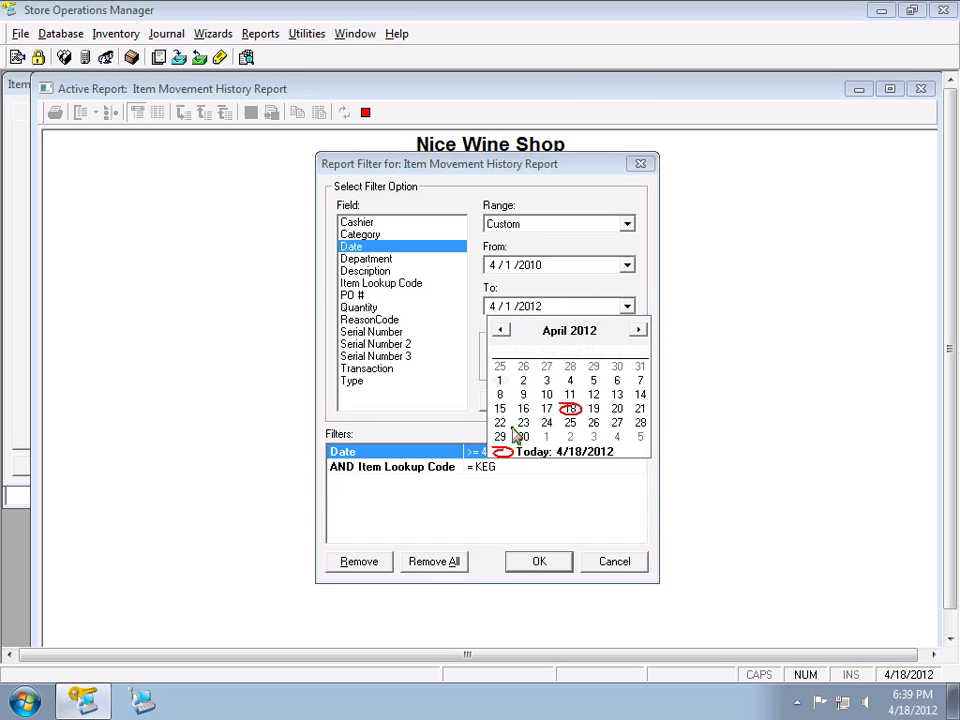
left_click(513, 449)
left_click(604, 400)
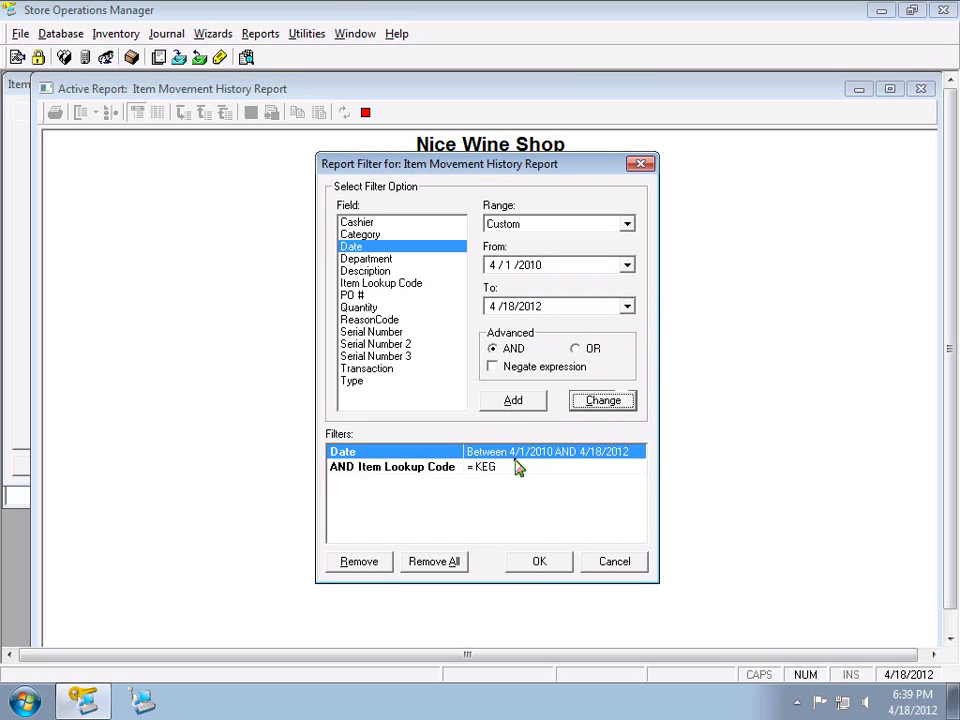
left_click(540, 562)
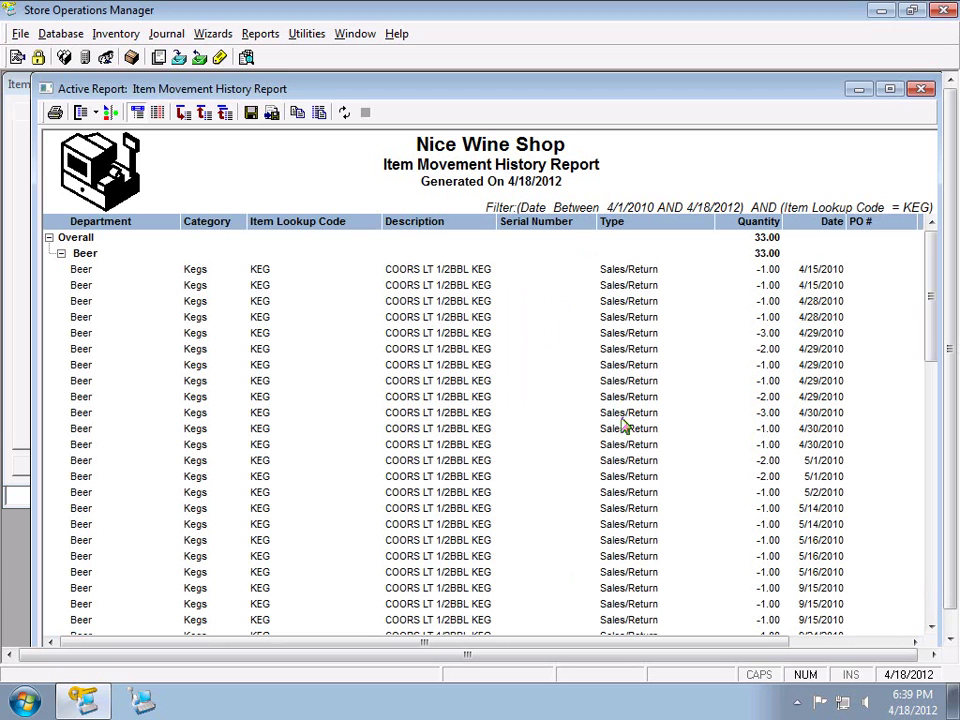
Group the KEG movement report rows by the Type column
mouse_move(656, 226)
left_mouse_down()
mouse_move(626, 236)
mouse_move(185, 235)
mouse_move(72, 222)
left_mouse_up()
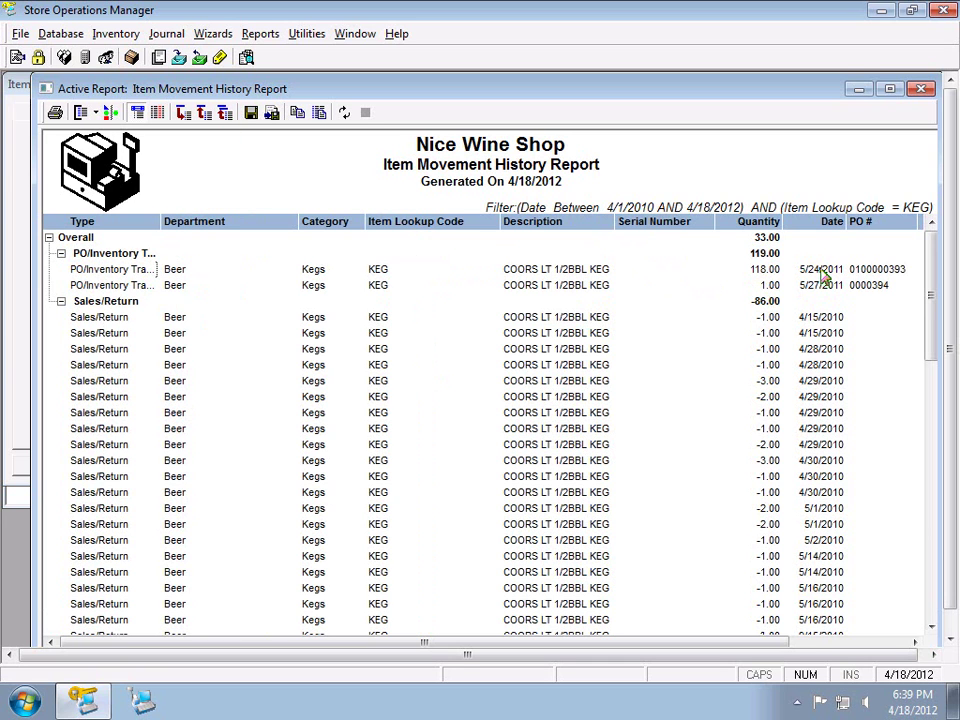
Inspect the contents of PO 100000393 and the sales receipt for transaction 18448
double_click(883, 269)
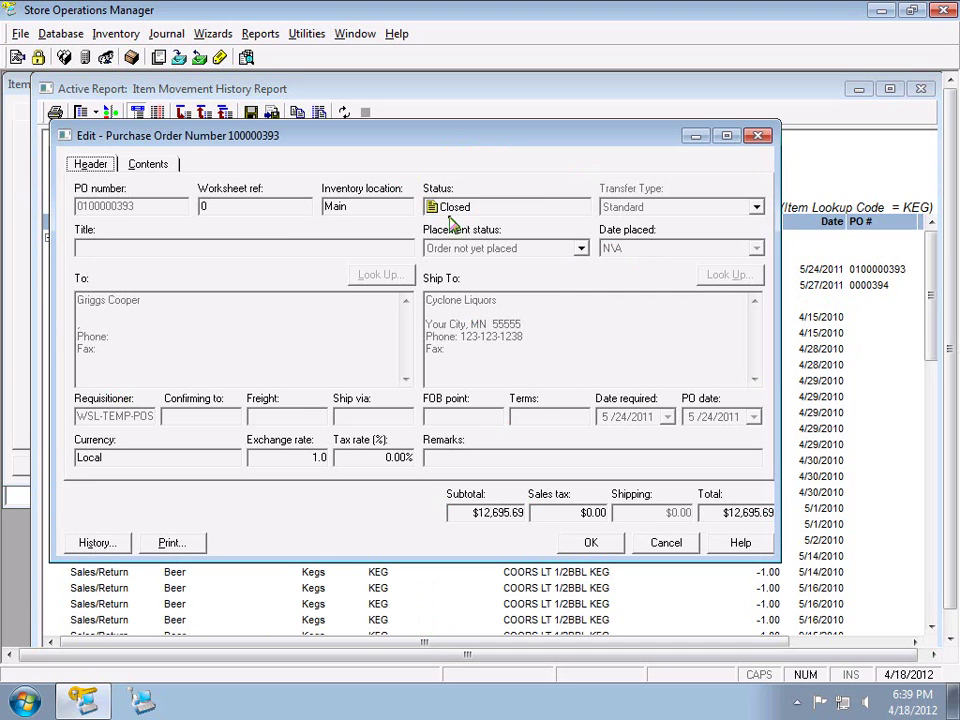
left_click(148, 165)
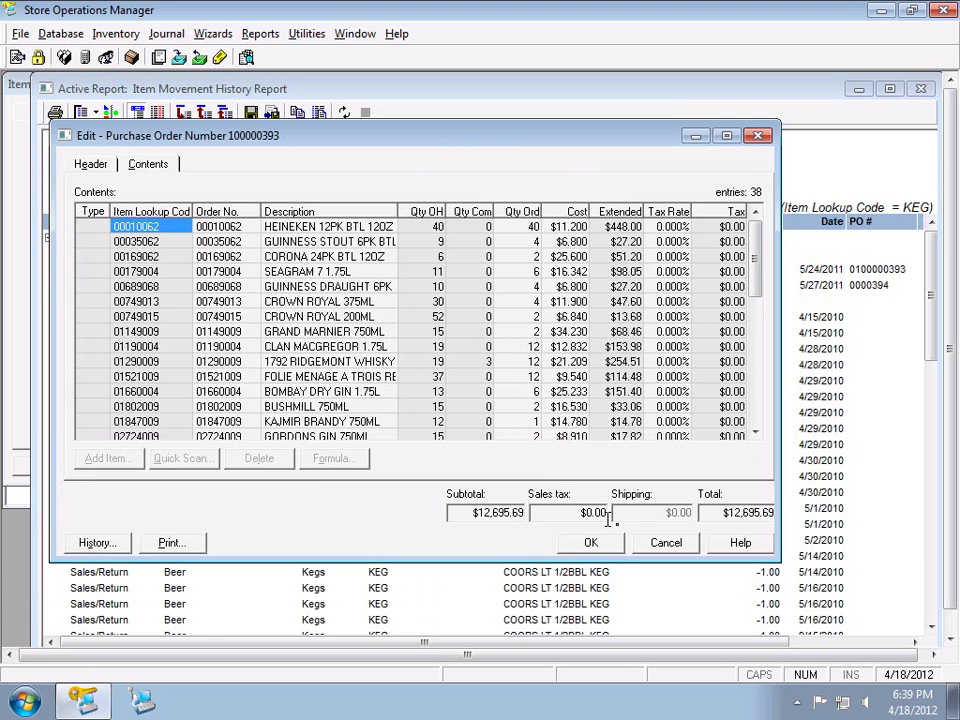
left_click(645, 540)
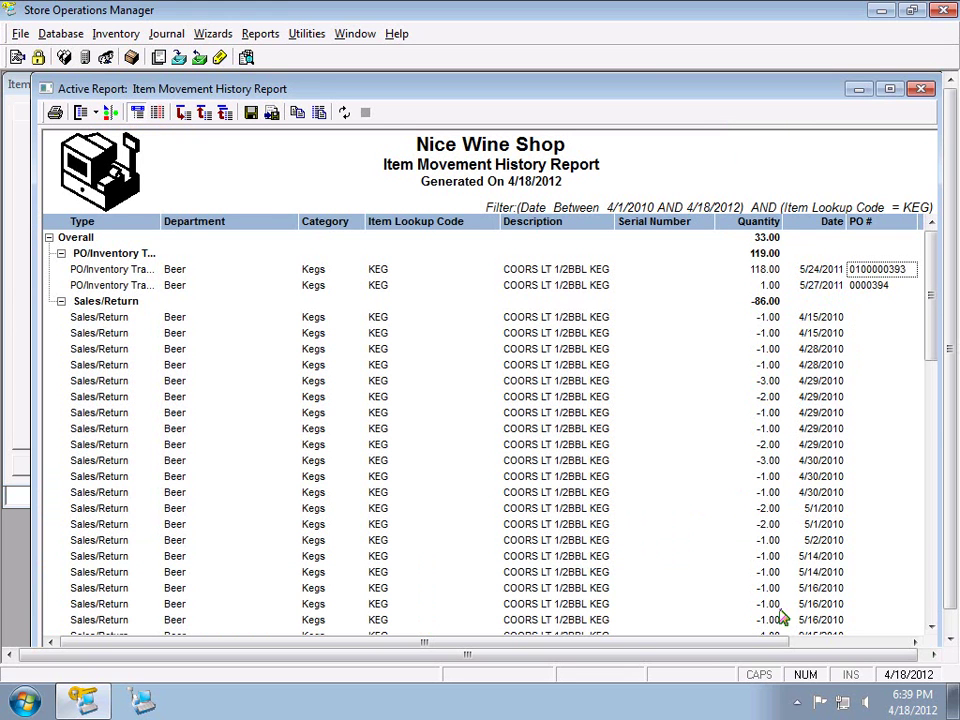
left_click(818, 642)
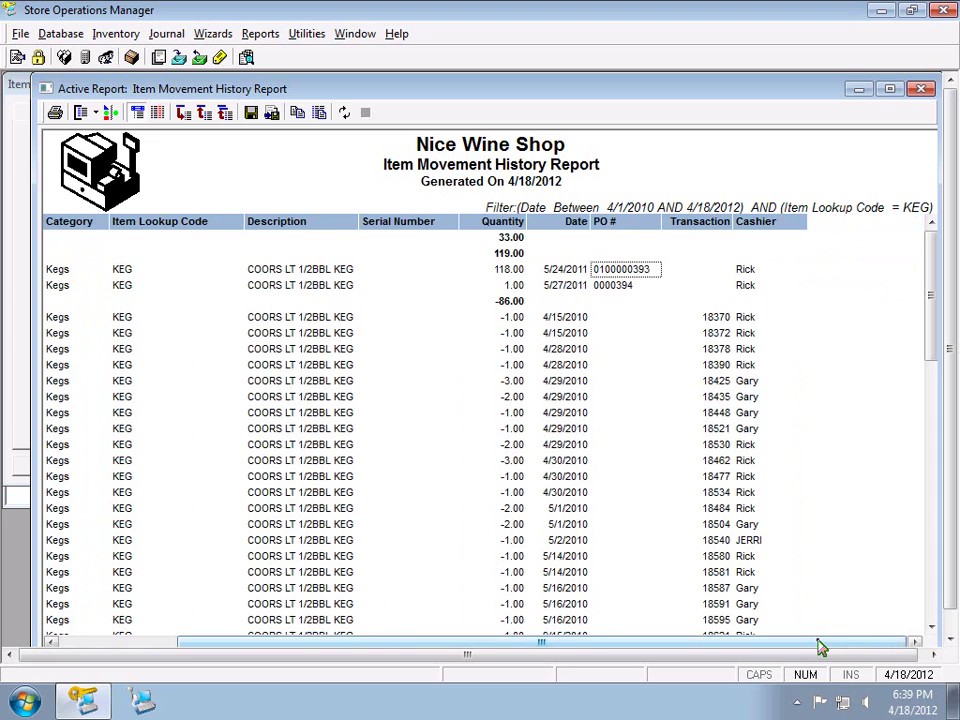
left_click(706, 413)
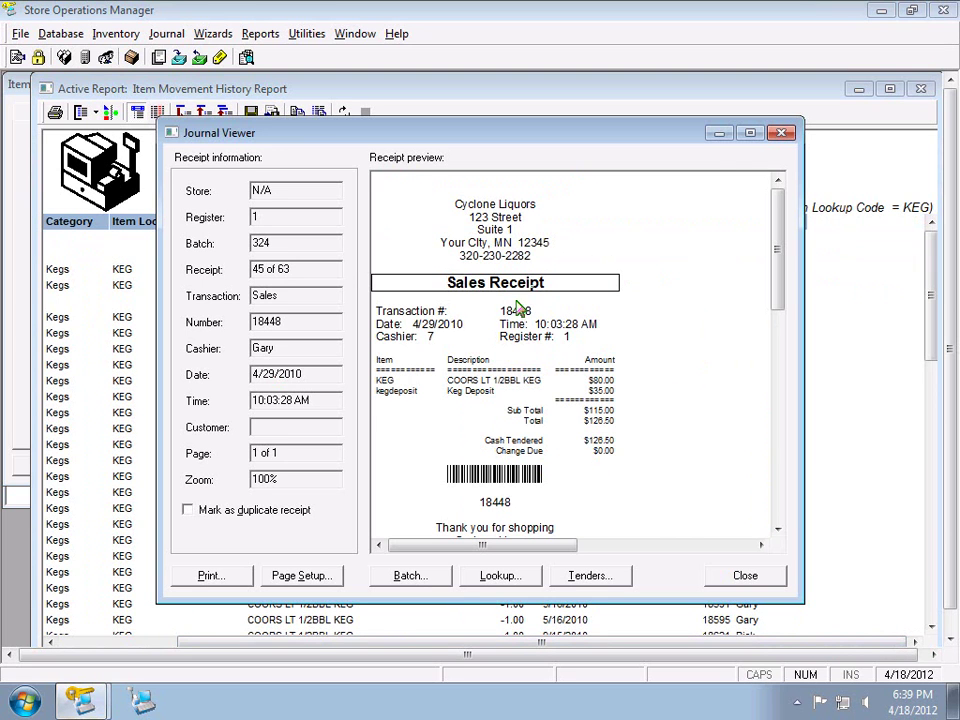
left_click(782, 133)
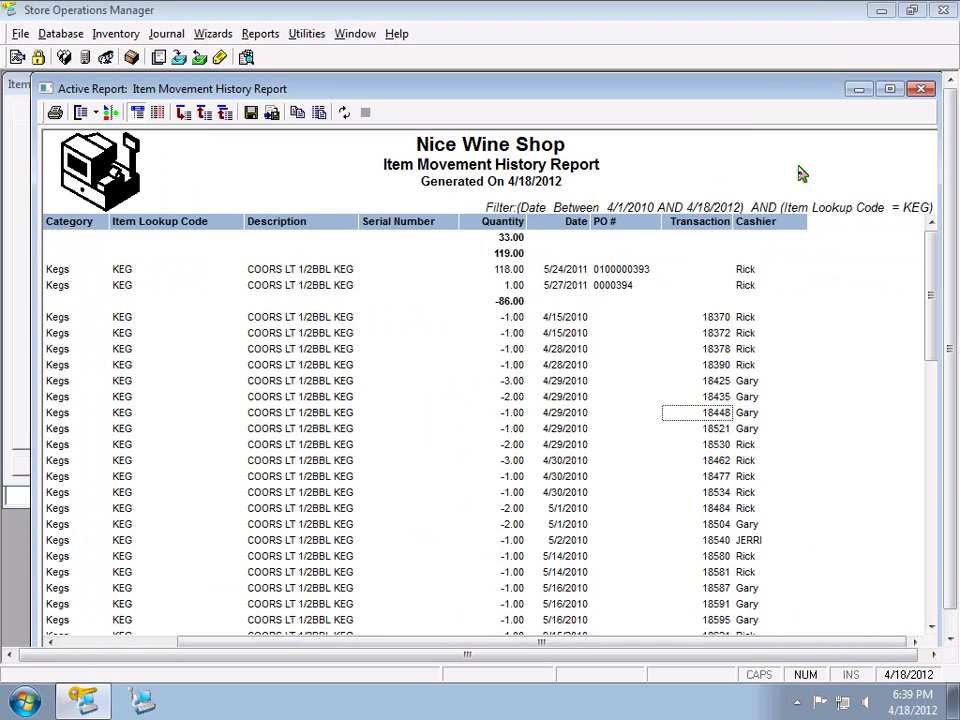
Collapse the report to group totals, expand both groups, then close the report
left_click(224, 113)
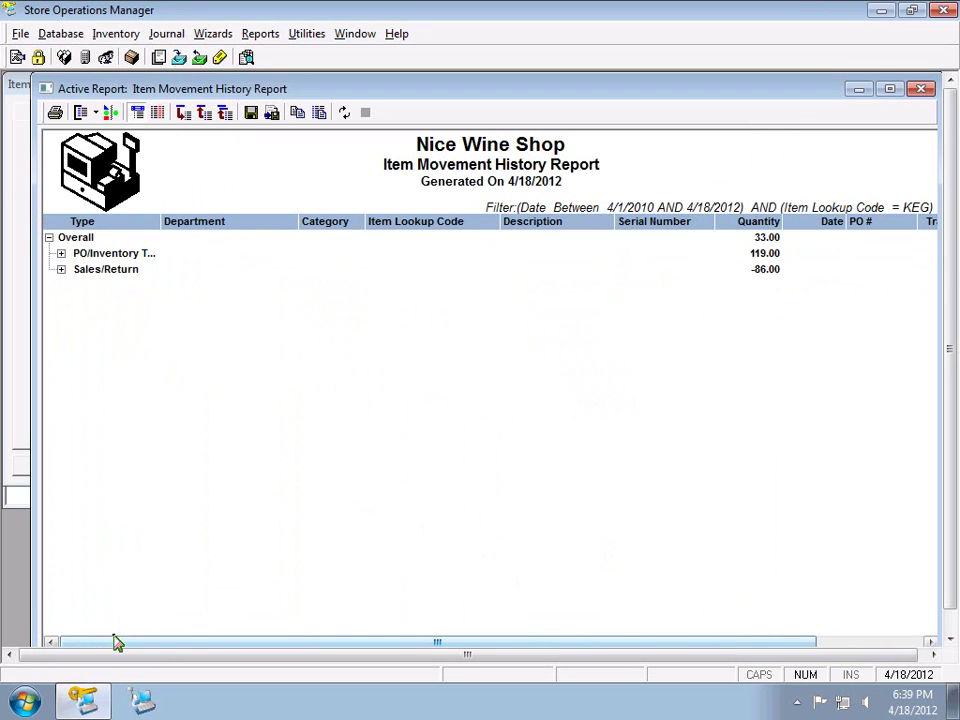
left_click(62, 269)
left_click(62, 253)
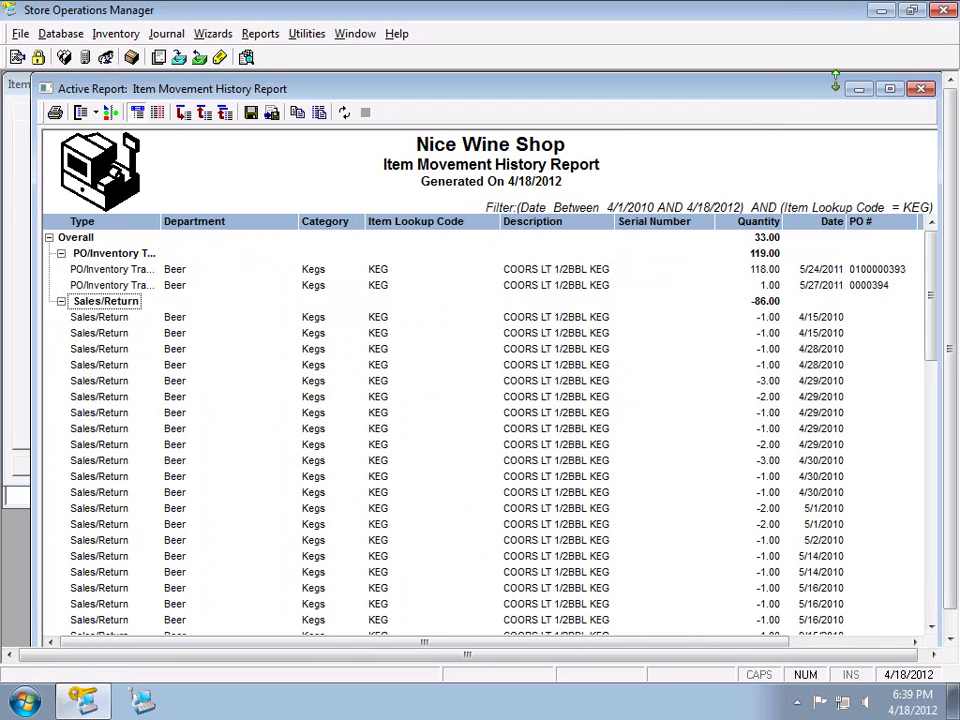
left_click(926, 90)
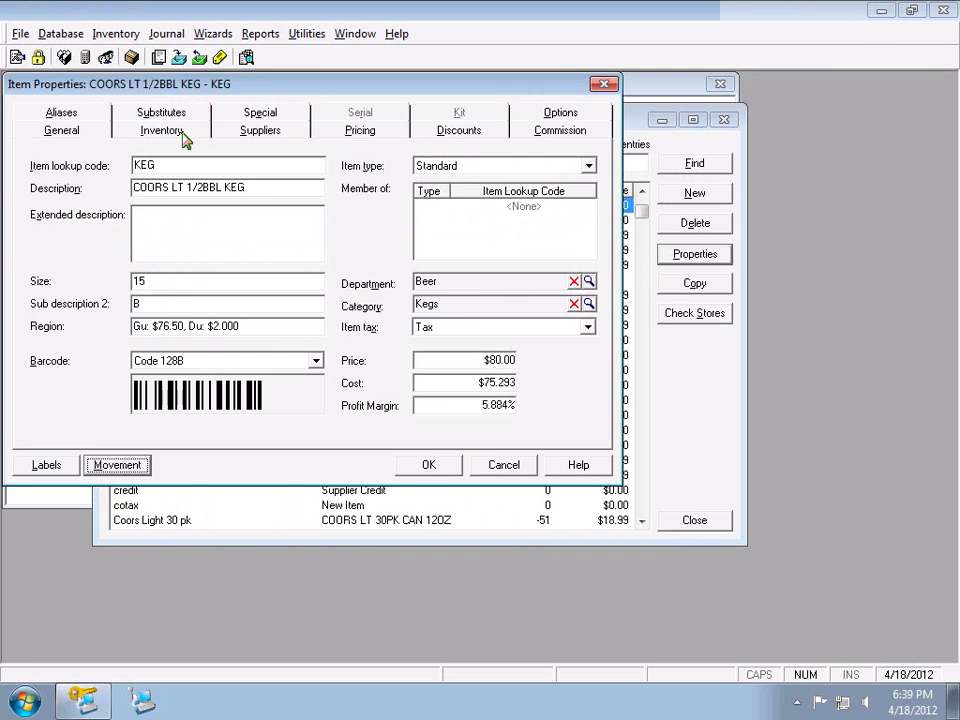
Change KEG's on-hand quantity to 180 with reason theft, then reopen its movement history
left_click(184, 135)
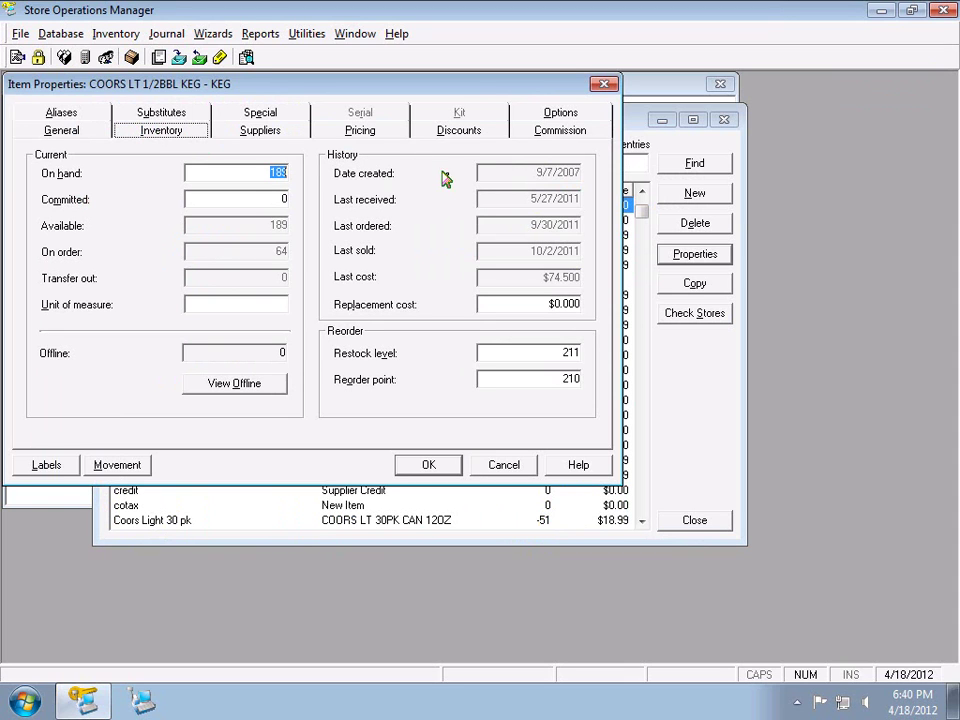
type("180")
left_click(412, 474)
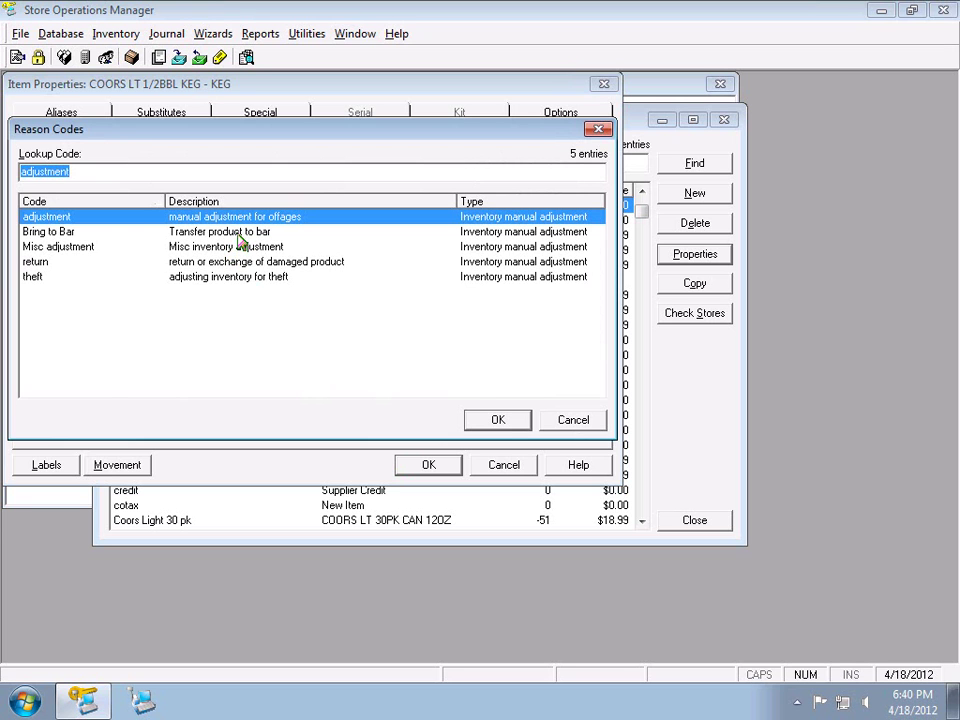
double_click(240, 277)
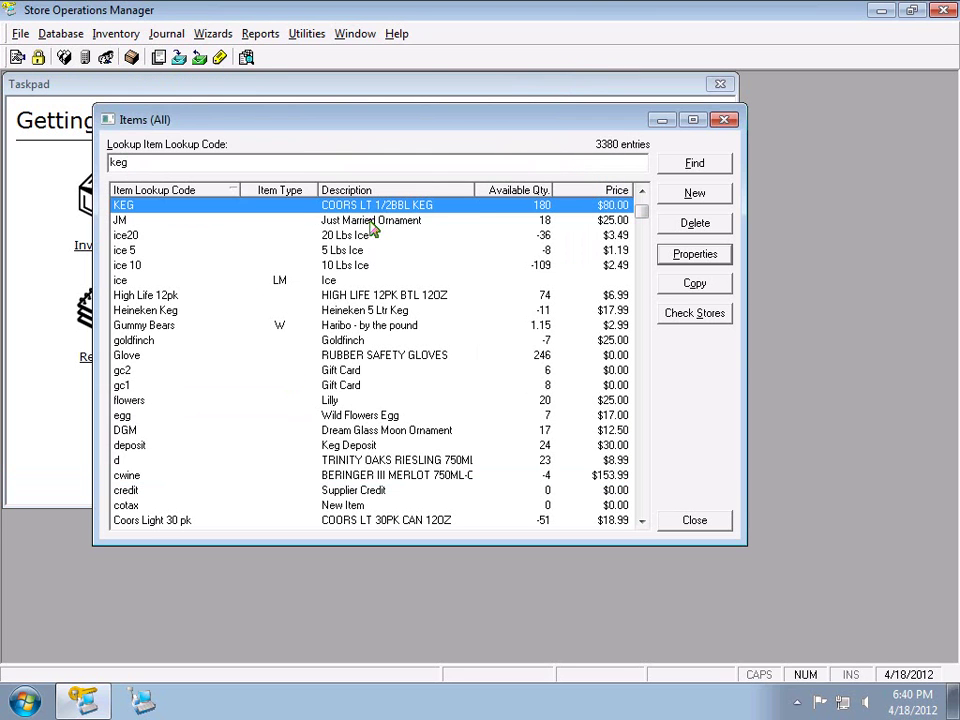
left_click(668, 254)
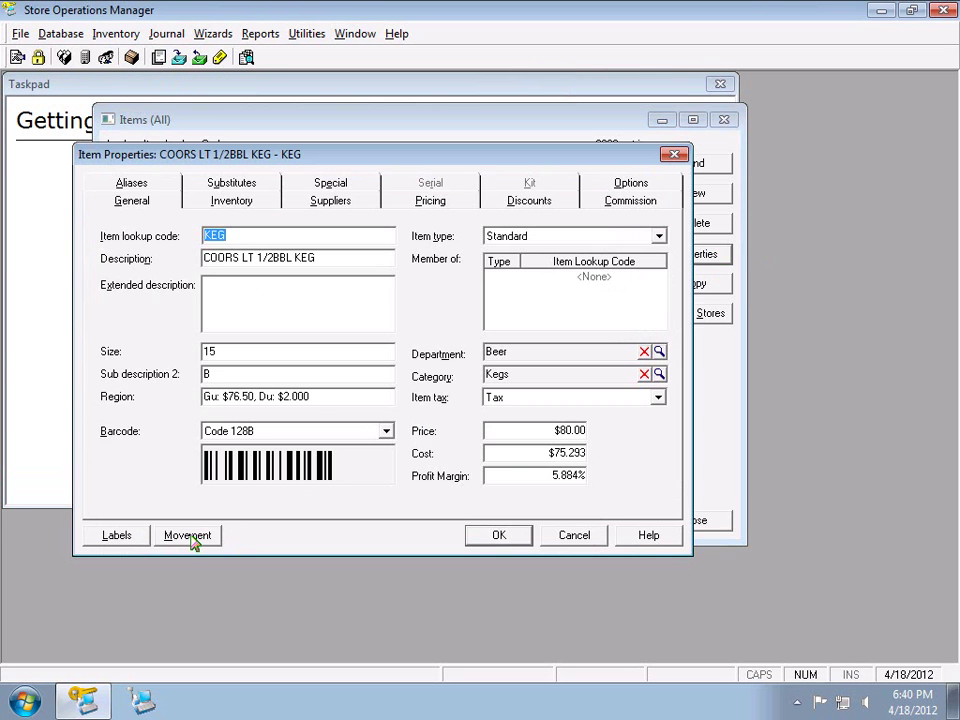
left_click(188, 536)
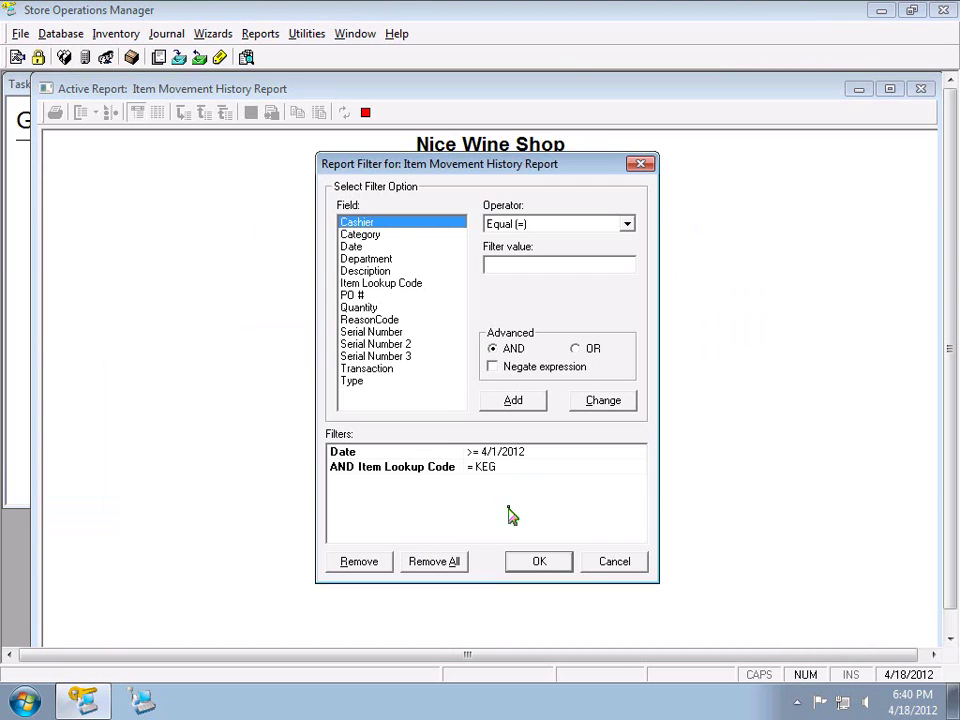
Remove the date filter, run the report, group by Type, collapse, and widen the Type column
left_click(436, 452)
left_click(359, 561)
left_click(538, 562)
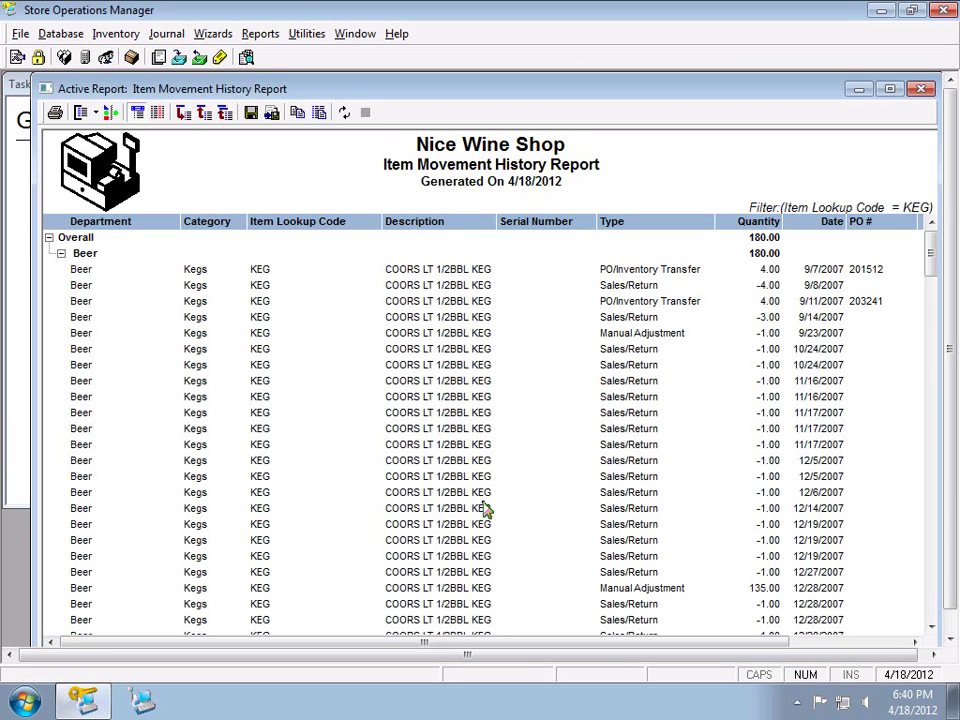
left_click(662, 222)
left_click_drag(142, 238, 47, 238)
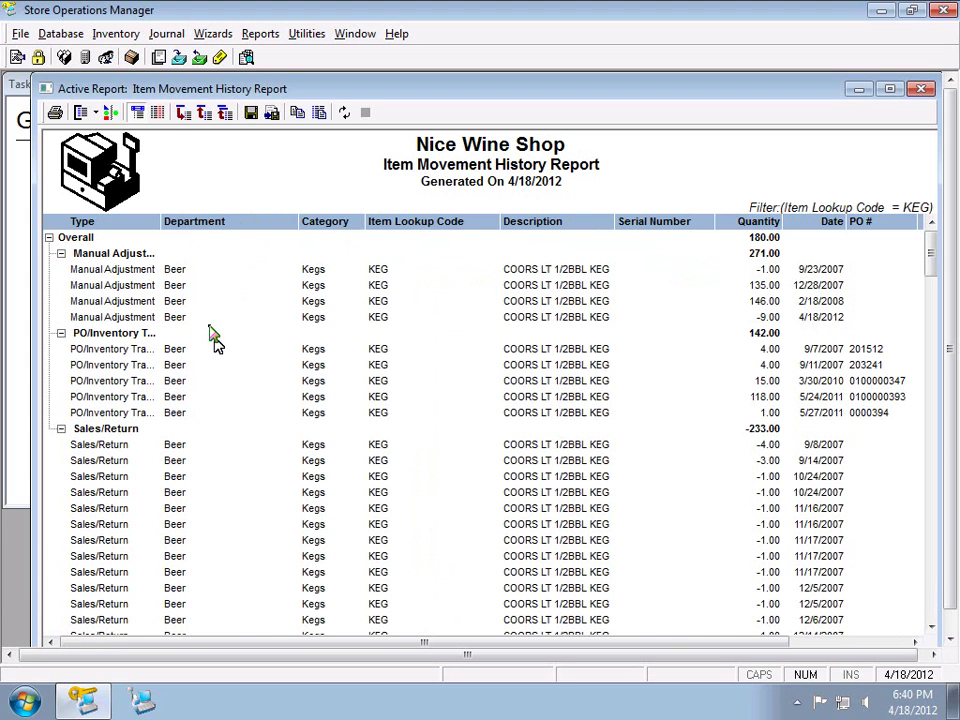
left_click(225, 114)
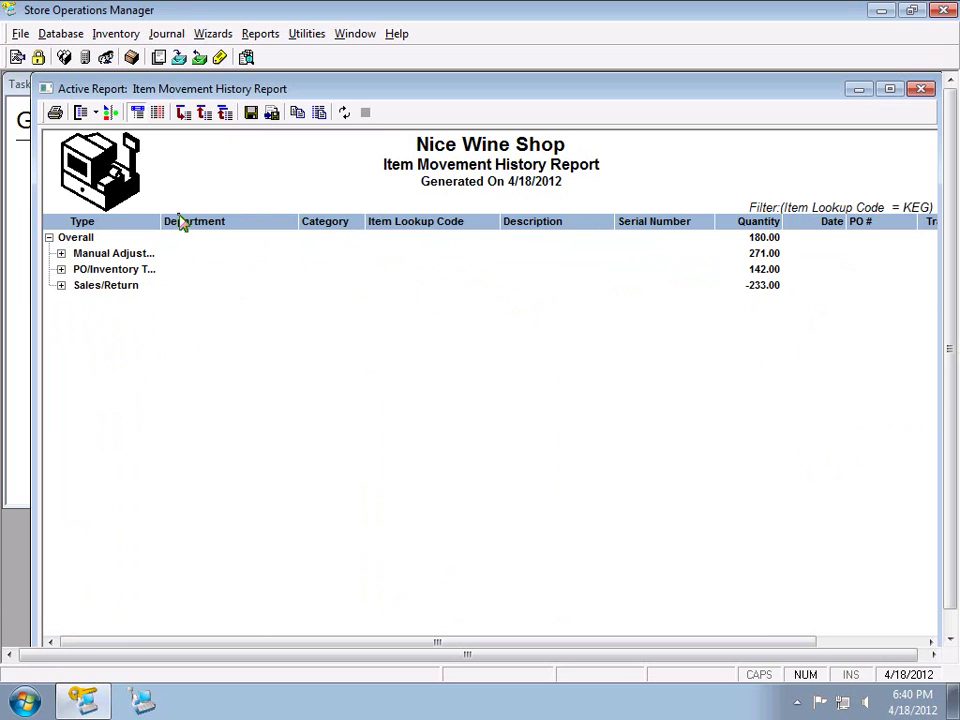
left_click_drag(161, 221, 213, 222)
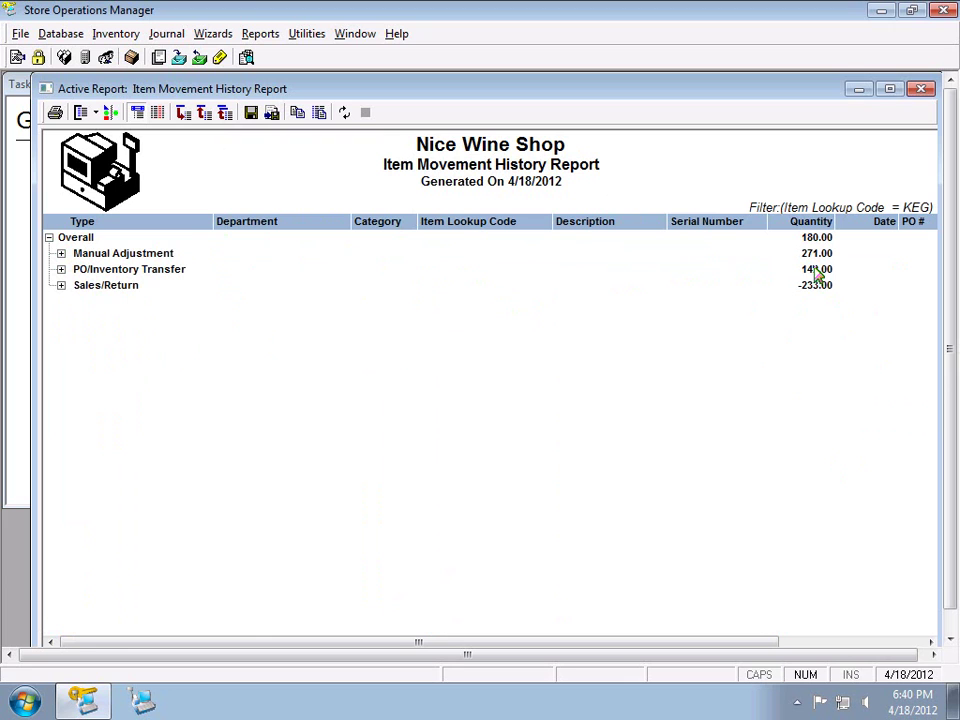
Inspect the Manual Adjustment total 271.00 and its rows, then close the report
left_click(822, 255)
left_click(825, 236)
left_click(61, 253)
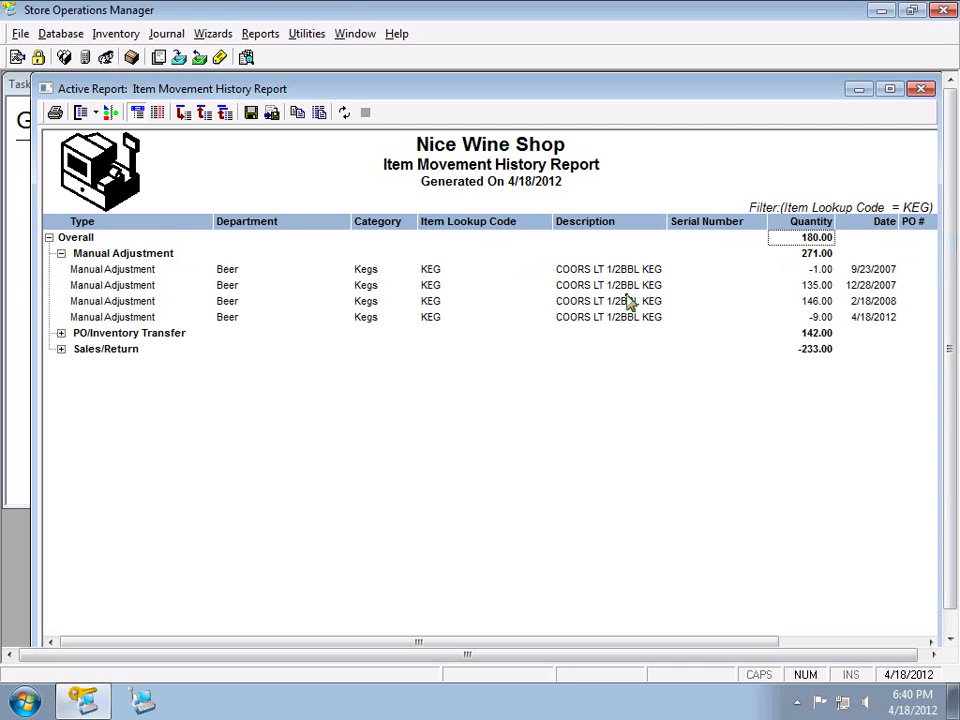
left_click(818, 648)
left_click(754, 272)
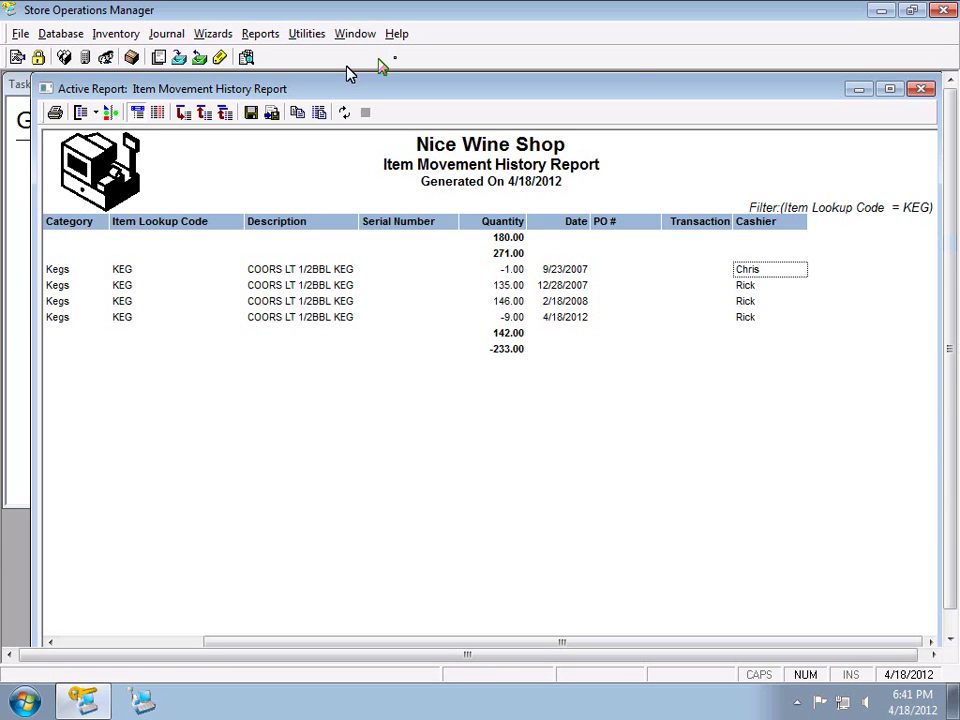
left_click(562, 285)
left_click(921, 90)
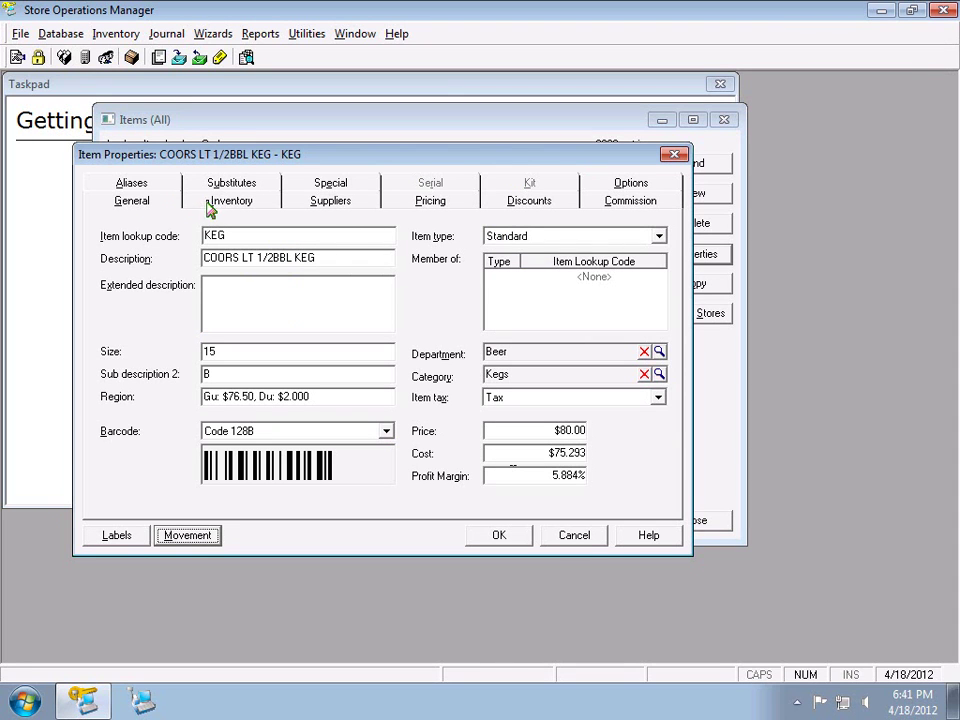
Close KEG's properties, then start a new Standard Item and cancel it
left_click(674, 156)
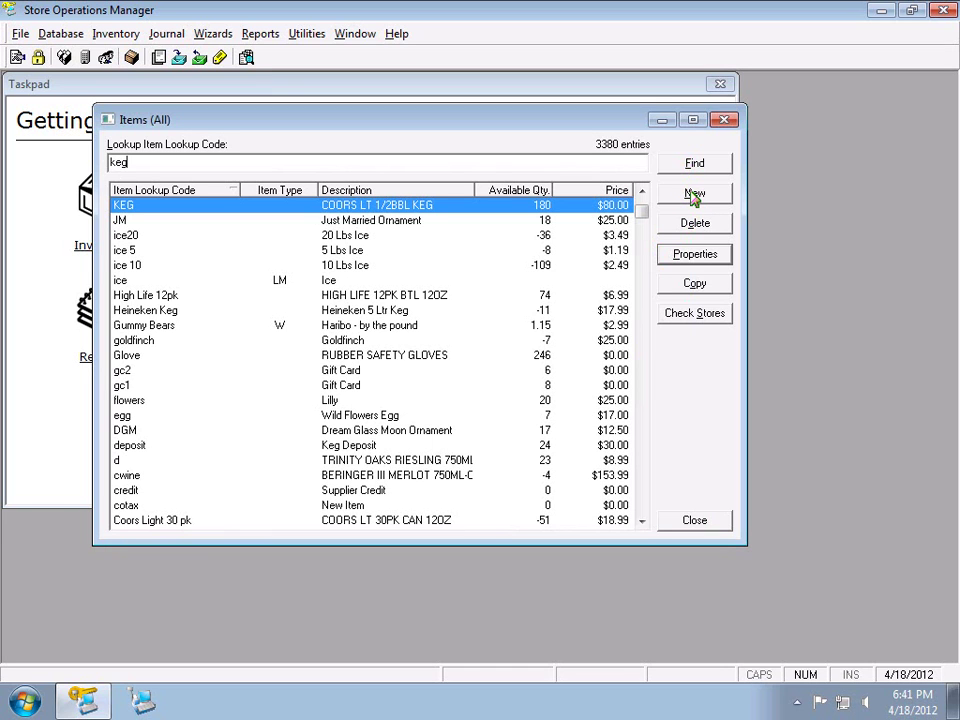
left_click(694, 197)
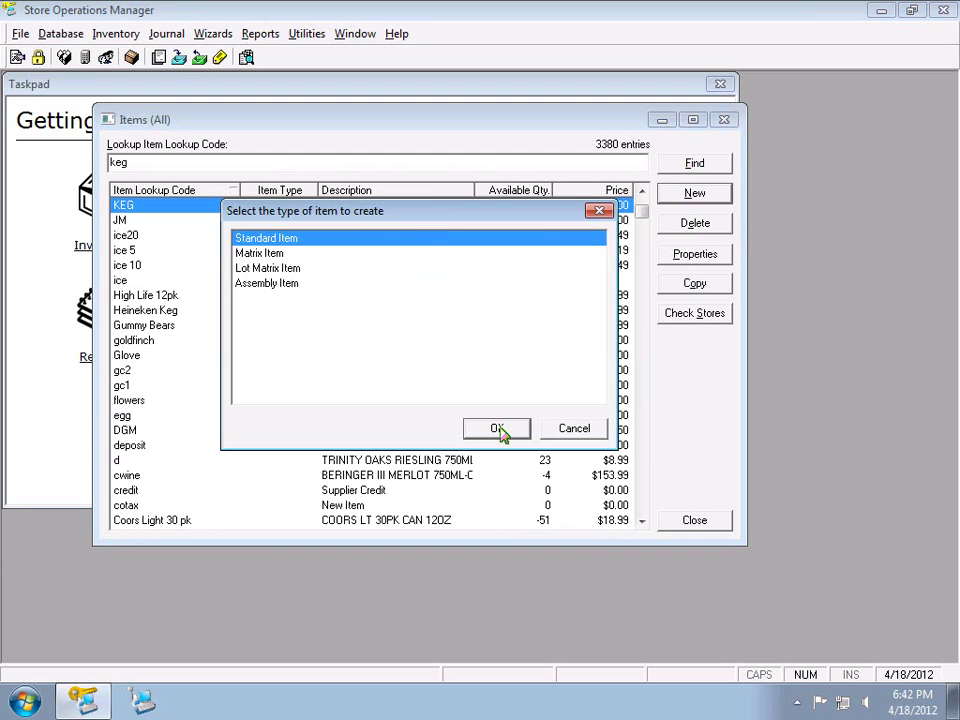
left_click(499, 430)
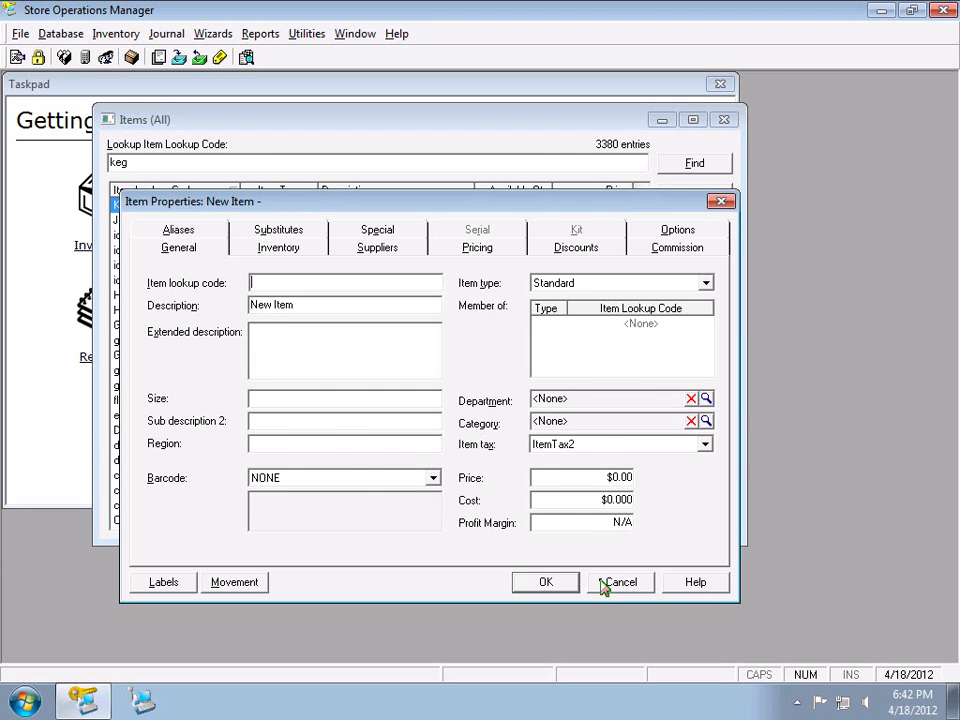
left_click(612, 580)
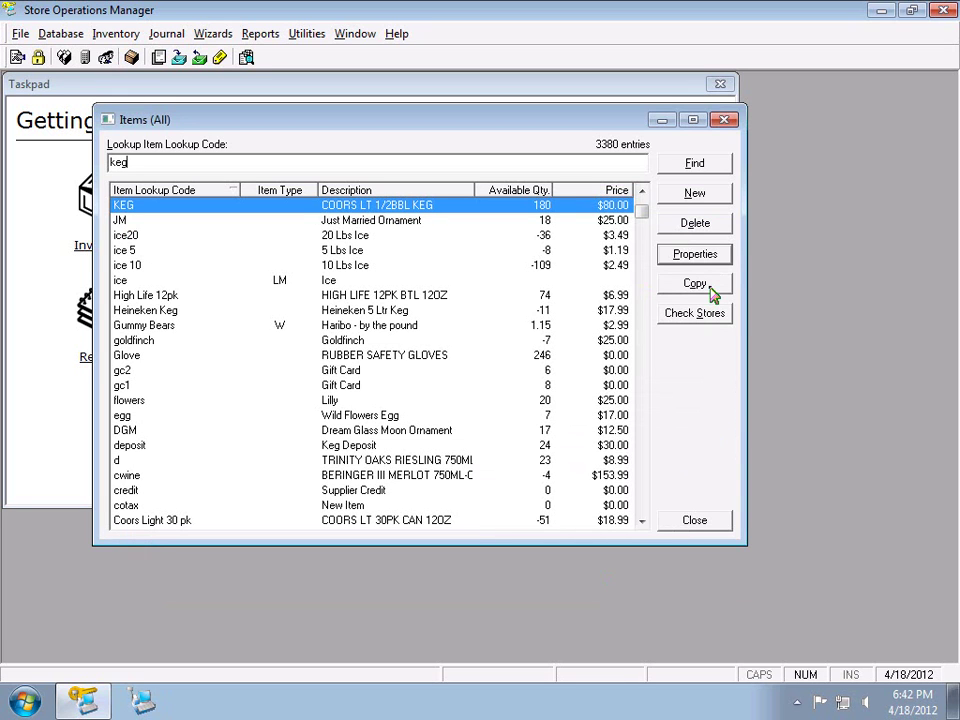
left_click(711, 286)
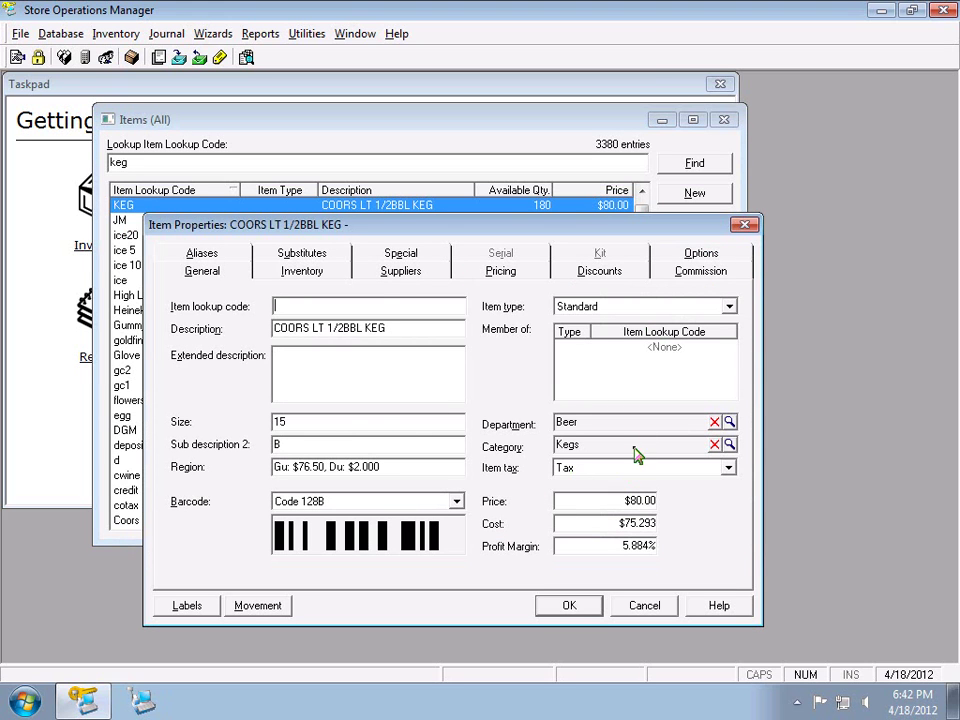
left_click(400, 272)
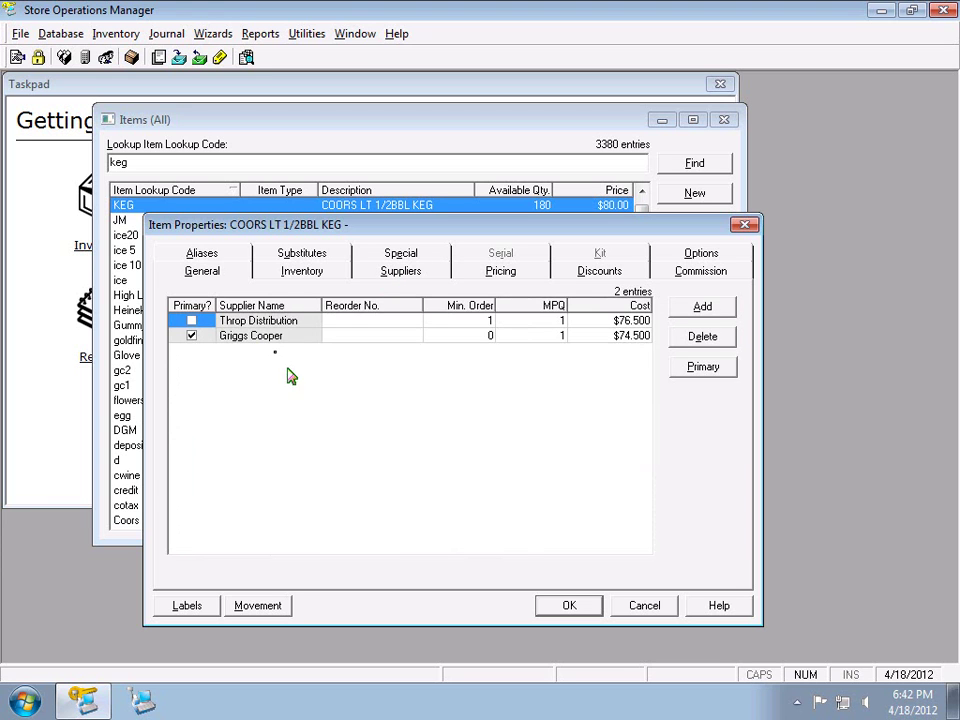
left_click(229, 280)
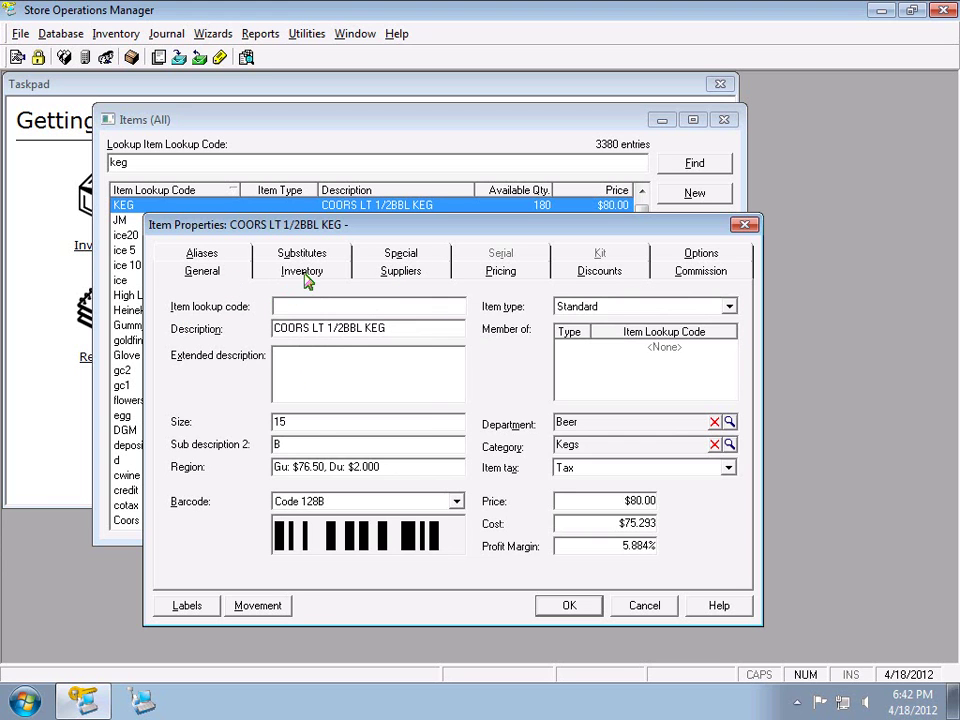
left_click(304, 274)
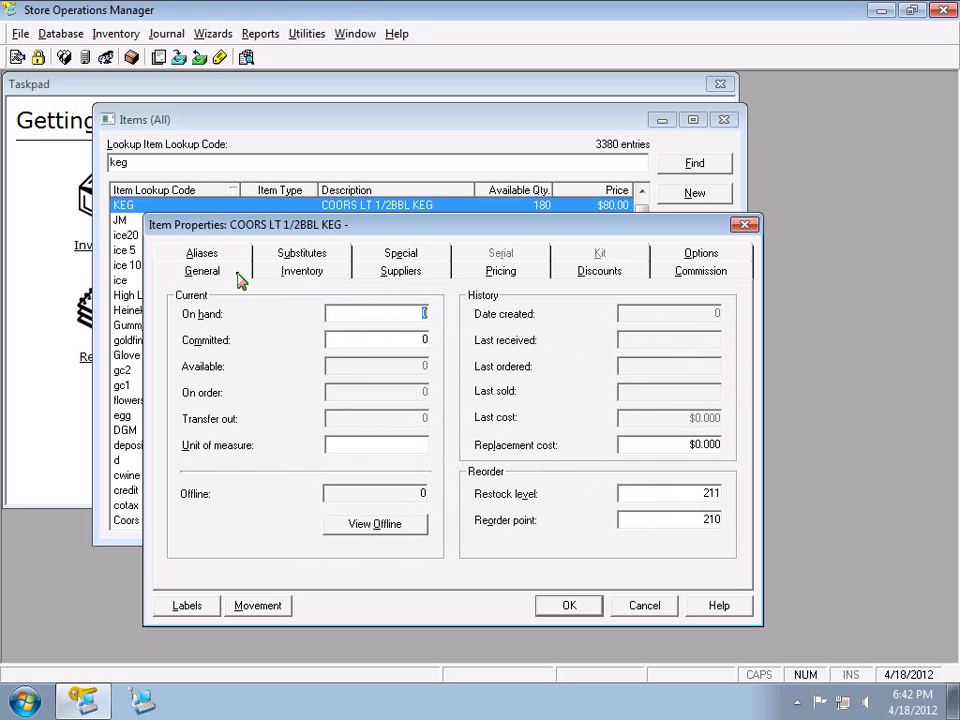
left_click(236, 278)
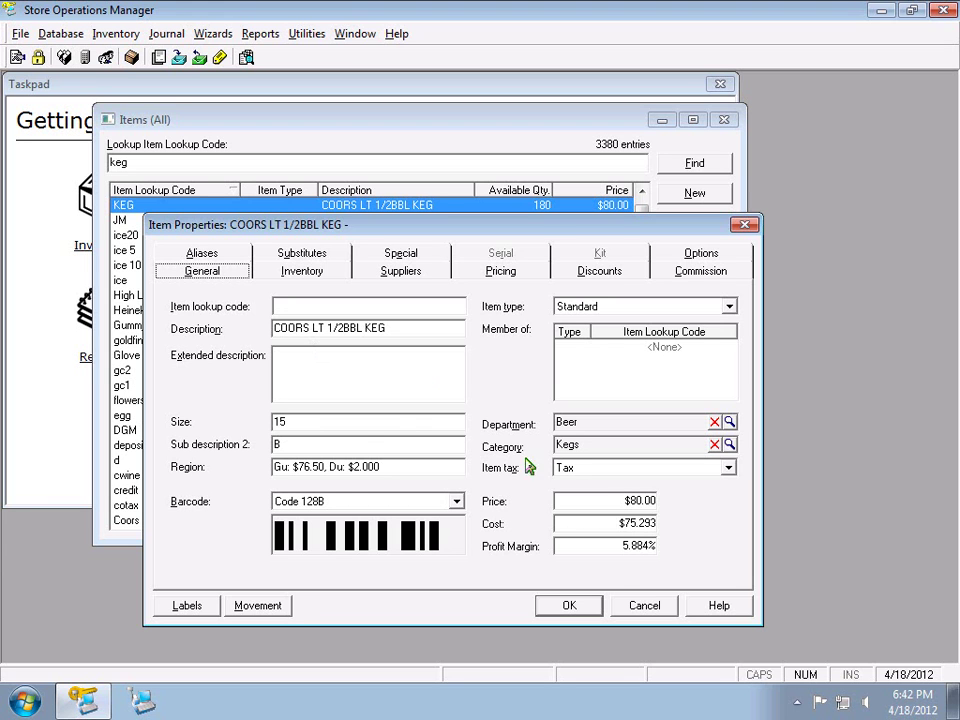
left_click(640, 605)
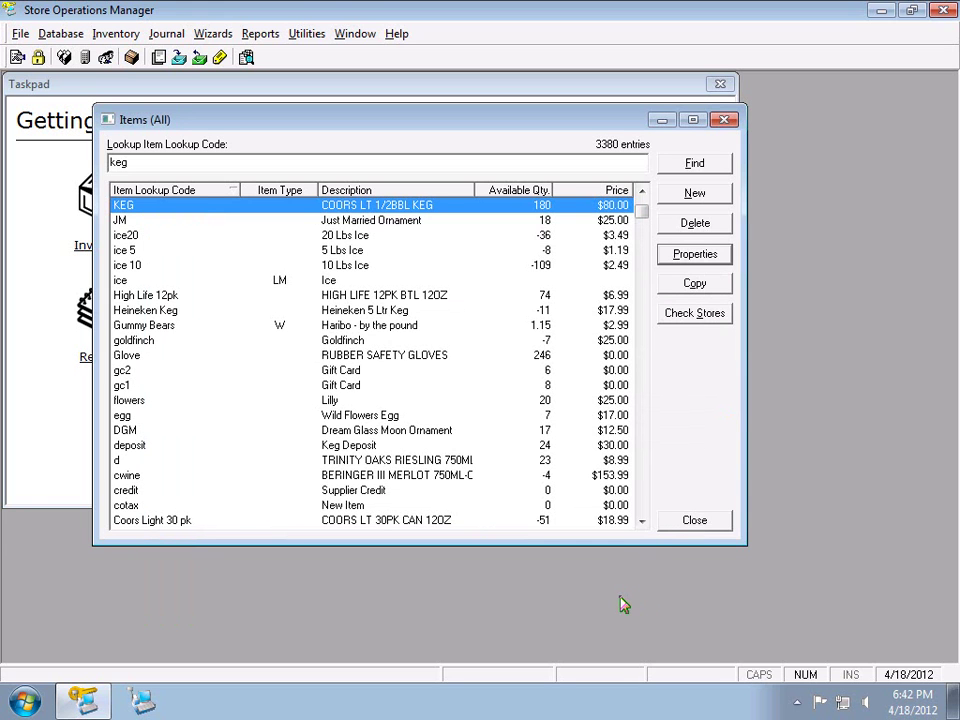